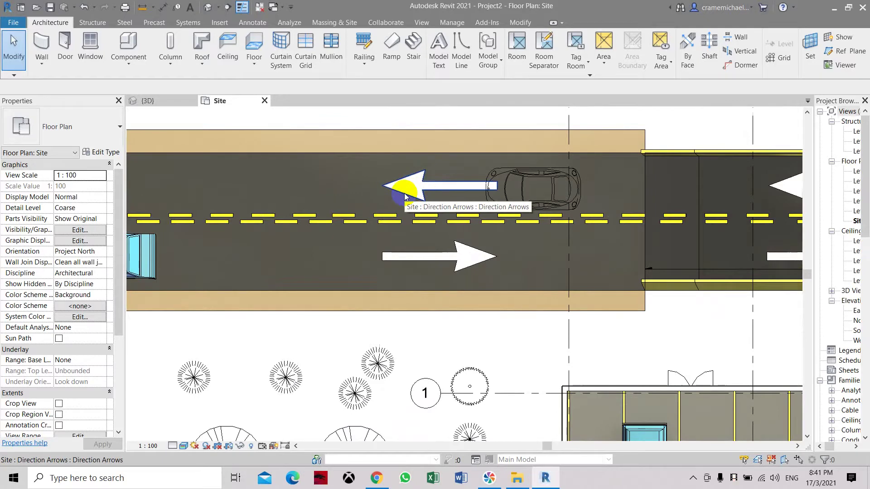
{"action": "scroll", "coordinate": [404, 195], "scroll_direction": "down", "scroll_amount": 3}
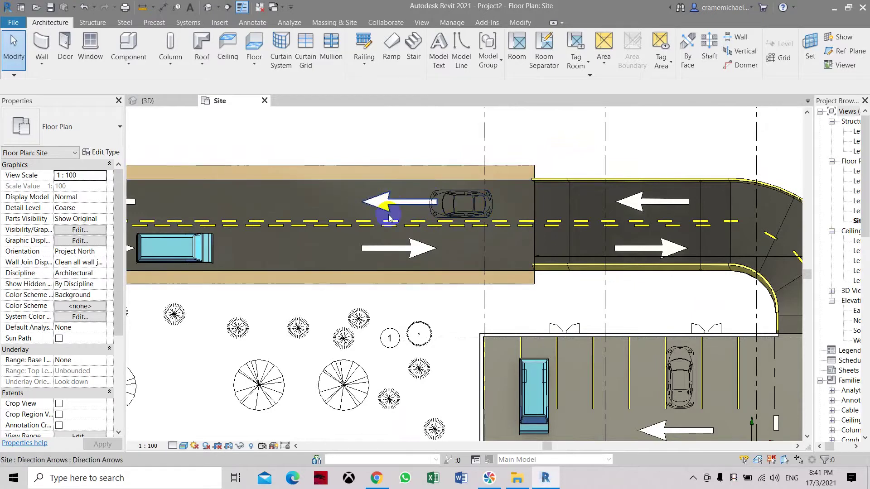
{"action": "scroll", "coordinate": [389, 222], "scroll_direction": "up", "scroll_amount": 2}
{"action": "scroll", "coordinate": [390, 220], "scroll_direction": "down", "scroll_amount": 1}
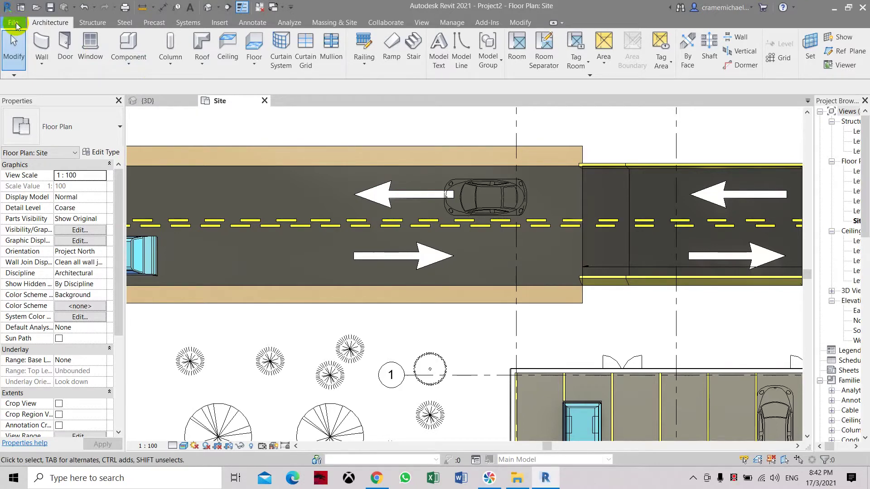
Create a new family from the Metric Site template in the English family templates folder.
{"action": "left_click", "coordinate": [15, 24]}
{"action": "mouse_move", "coordinate": [21, 67]}
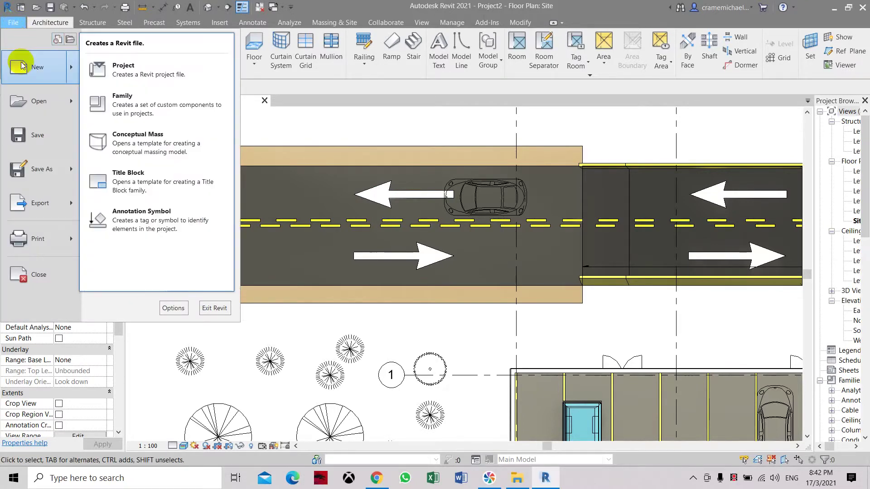
{"action": "left_click", "coordinate": [137, 112]}
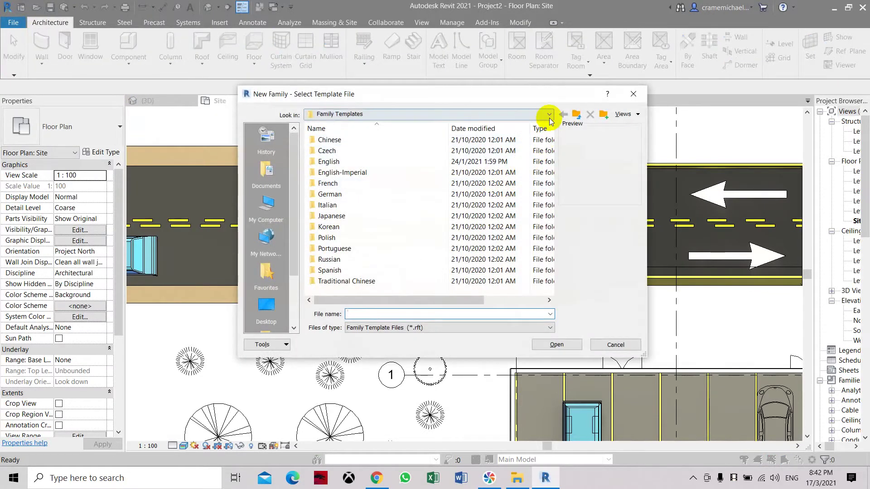
{"action": "double_click", "coordinate": [346, 162]}
{"action": "scroll", "coordinate": [358, 233], "scroll_direction": "down", "scroll_amount": 15}
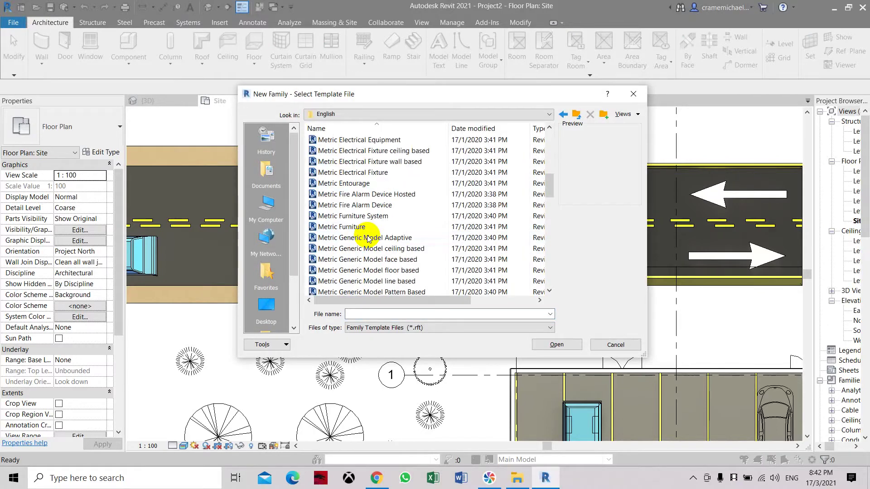
{"action": "scroll", "coordinate": [367, 239], "scroll_direction": "down", "scroll_amount": 3}
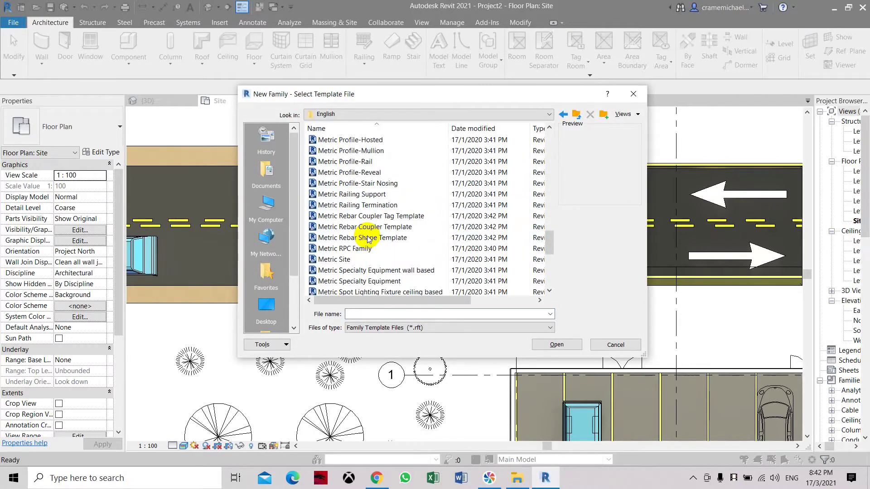
{"action": "left_click", "coordinate": [343, 263]}
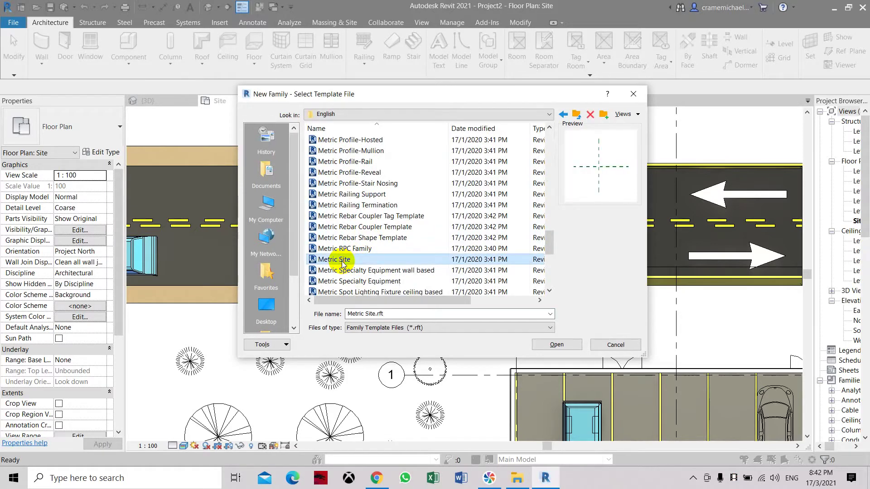
{"action": "left_click", "coordinate": [570, 346]}
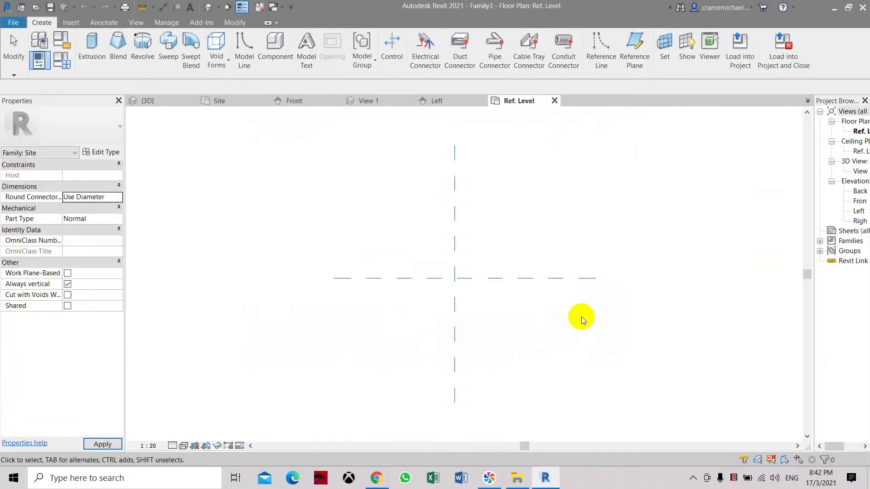
Widen the project browser and open the Back elevation to examine the family's reference level.
{"action": "middle_click_drag", "start_coordinate": [584, 300], "coordinate": [472, 309]}
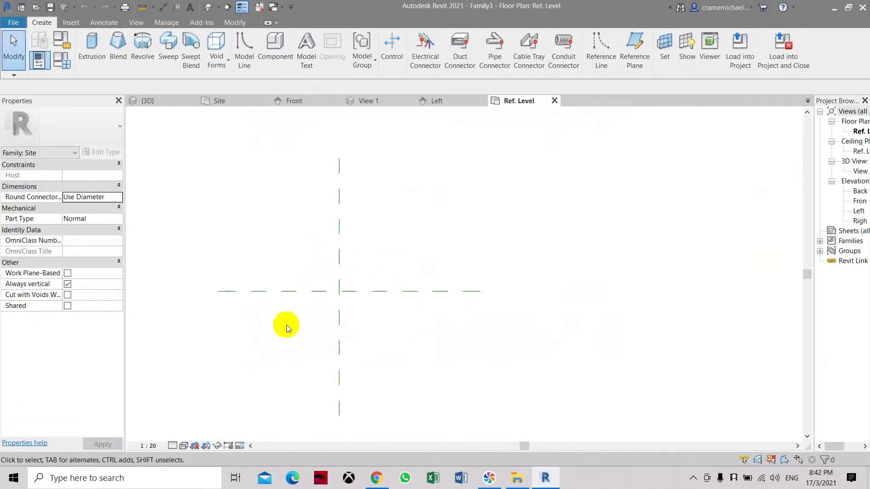
{"action": "left_click_drag", "start_coordinate": [814, 338], "coordinate": [768, 338]}
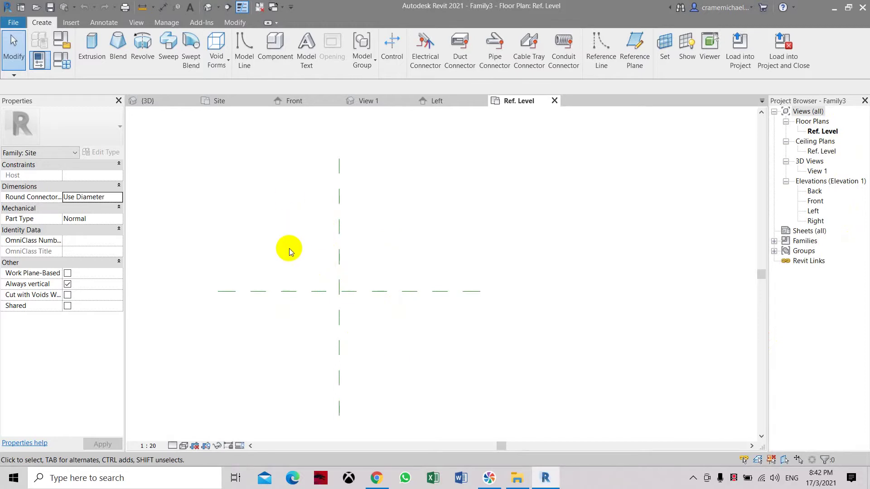
{"action": "double_click", "coordinate": [814, 192]}
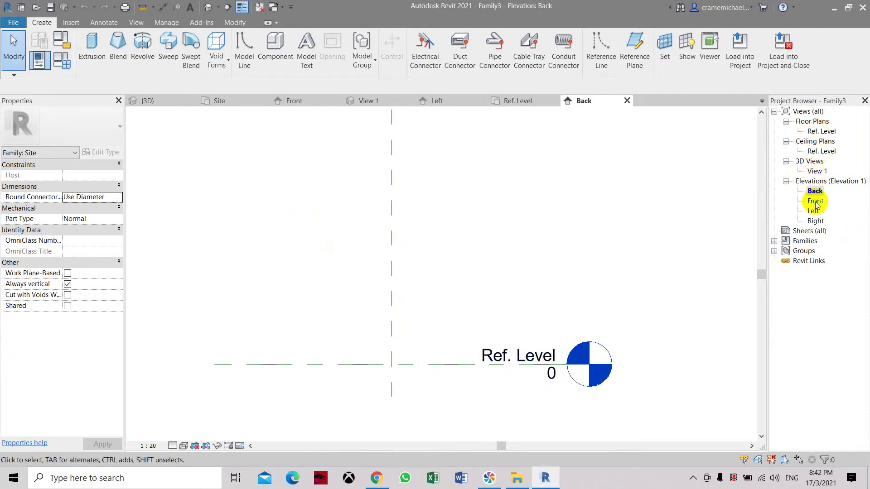
{"action": "scroll", "coordinate": [648, 324], "scroll_direction": "up", "scroll_amount": 2}
{"action": "middle_click_drag", "start_coordinate": [649, 325], "coordinate": [671, 252]}
{"action": "scroll", "coordinate": [670, 256], "scroll_direction": "down", "scroll_amount": 1}
{"action": "middle_click_drag", "start_coordinate": [581, 227], "coordinate": [557, 259]}
{"action": "scroll", "coordinate": [468, 267], "scroll_direction": "up", "scroll_amount": 1}
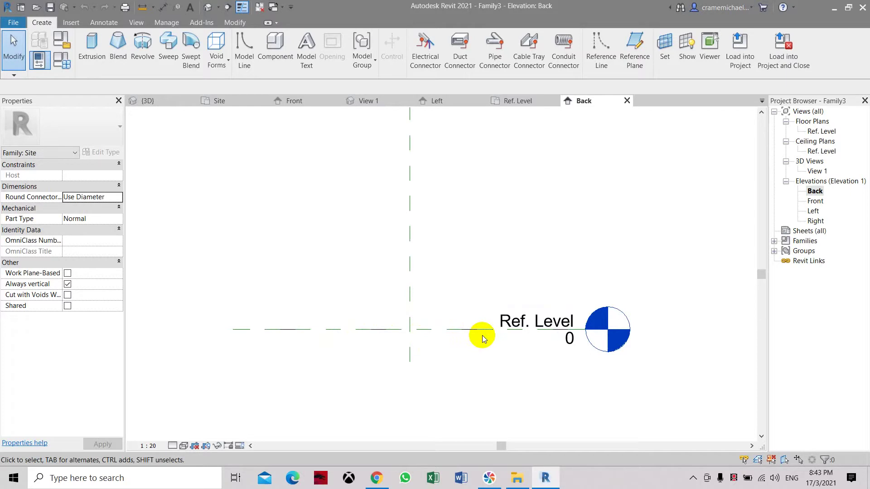
{"action": "scroll", "coordinate": [484, 339], "scroll_direction": "down", "scroll_amount": 1}
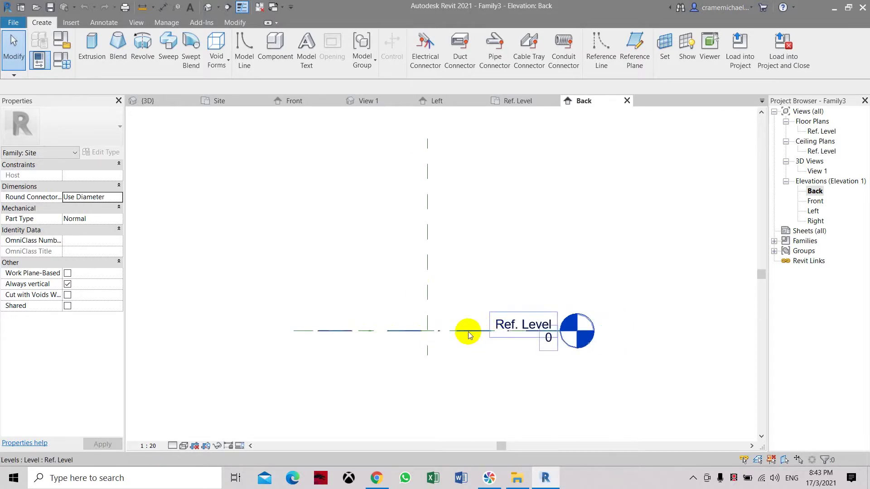
In the Ref. Level floor plan, draw two vertical reference planes, about 519 mm right and 400 mm left of the center plane.
{"action": "double_click", "coordinate": [824, 132]}
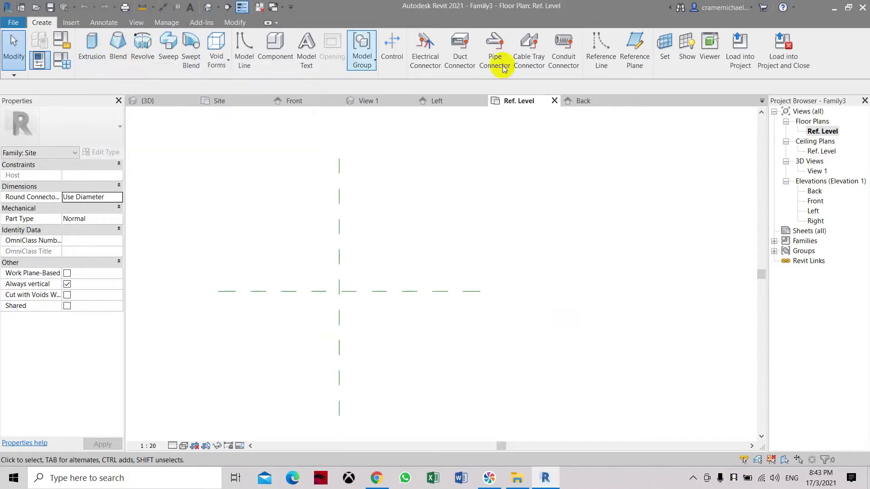
{"action": "left_click", "coordinate": [641, 67]}
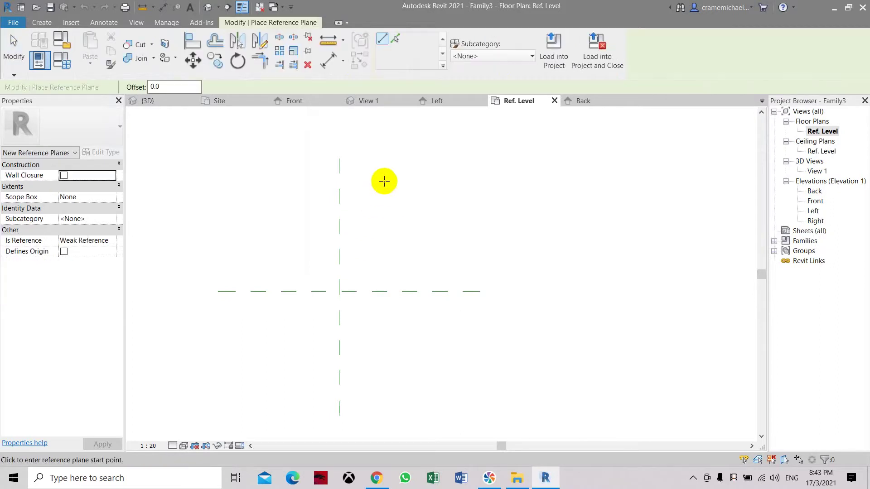
{"action": "left_click", "coordinate": [384, 181]}
{"action": "left_click", "coordinate": [384, 371]}
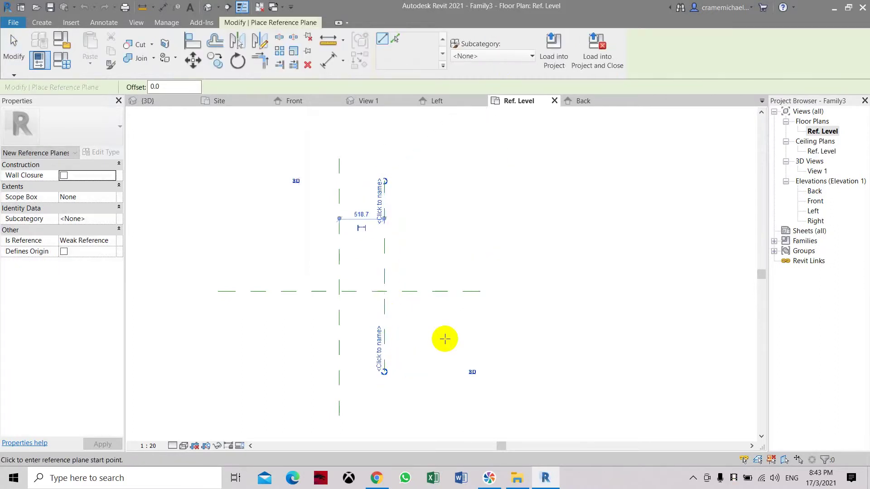
{"action": "left_click", "coordinate": [304, 181]}
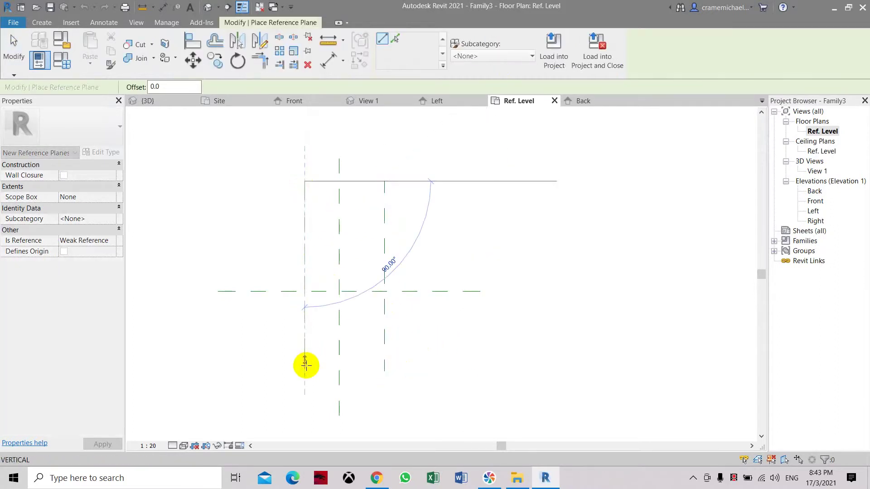
{"action": "left_click", "coordinate": [305, 372]}
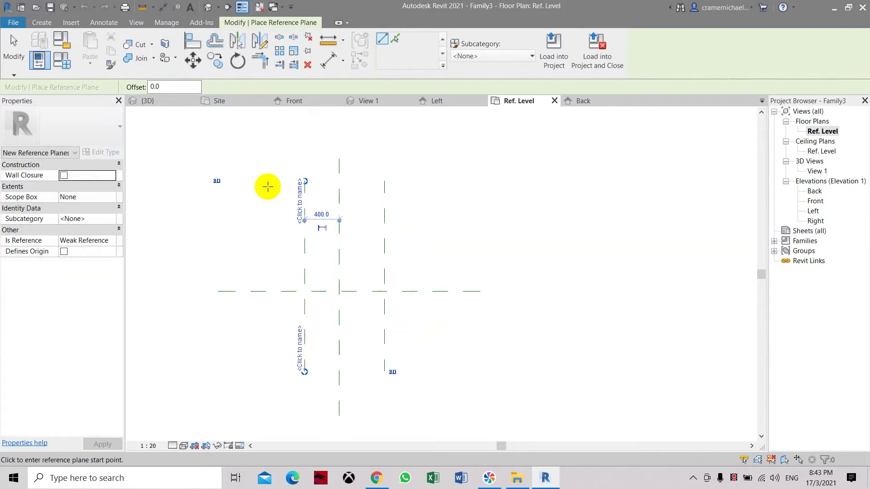
Draw three horizontal reference planes: two about 1275 mm and 500 mm above the horizontal center plane, and one below it.
{"action": "left_click", "coordinate": [268, 183]}
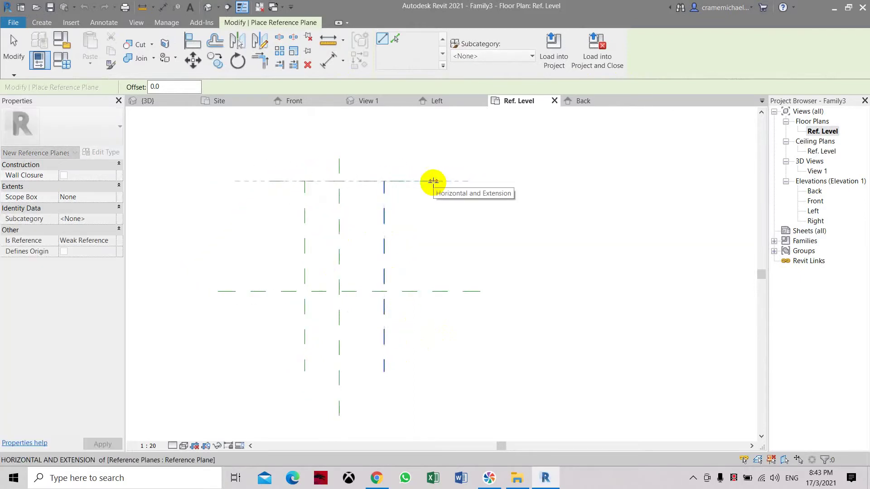
{"action": "left_click", "coordinate": [433, 181]}
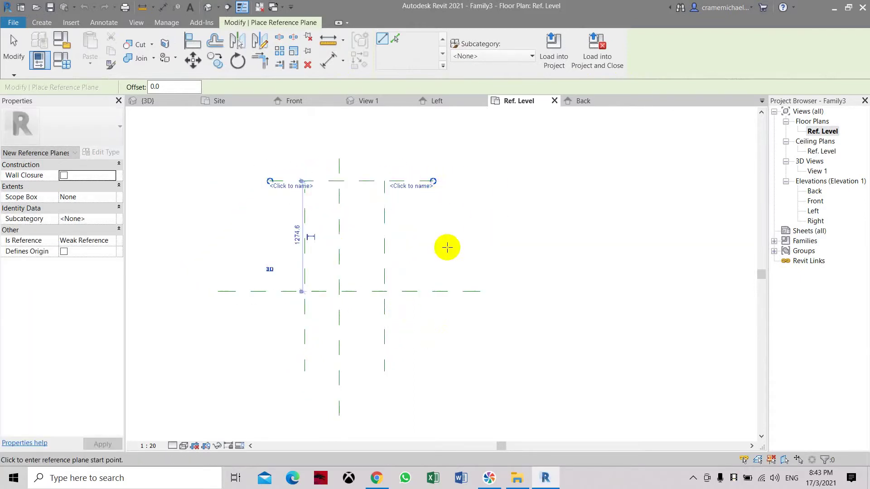
{"action": "left_click", "coordinate": [267, 248]}
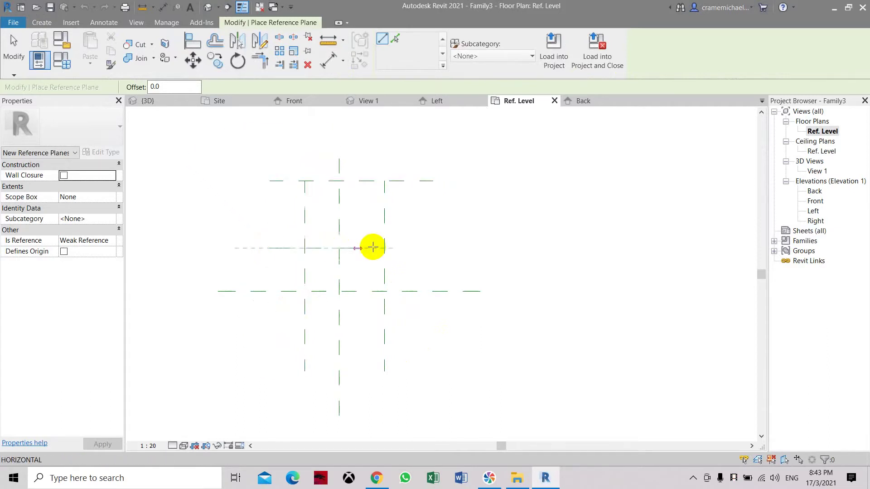
{"action": "left_click", "coordinate": [434, 248]}
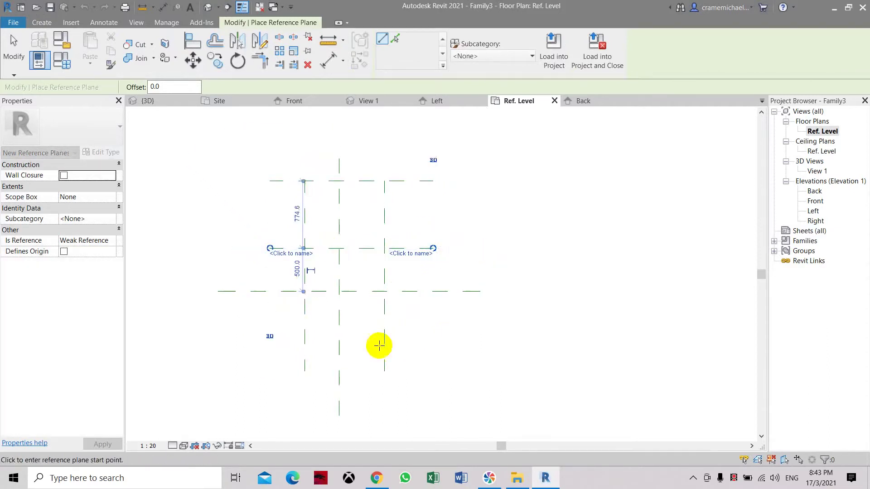
{"action": "left_click", "coordinate": [270, 366]}
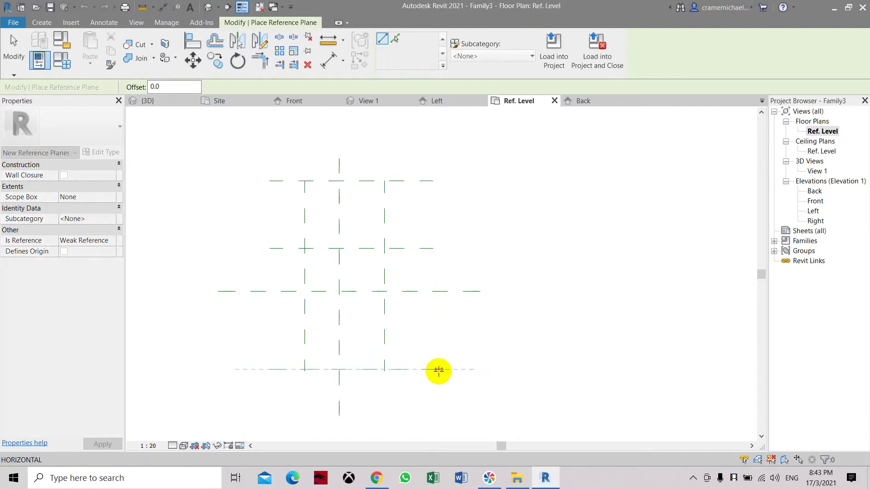
{"action": "left_click", "coordinate": [438, 369]}
{"action": "key", "text": "Escape"}
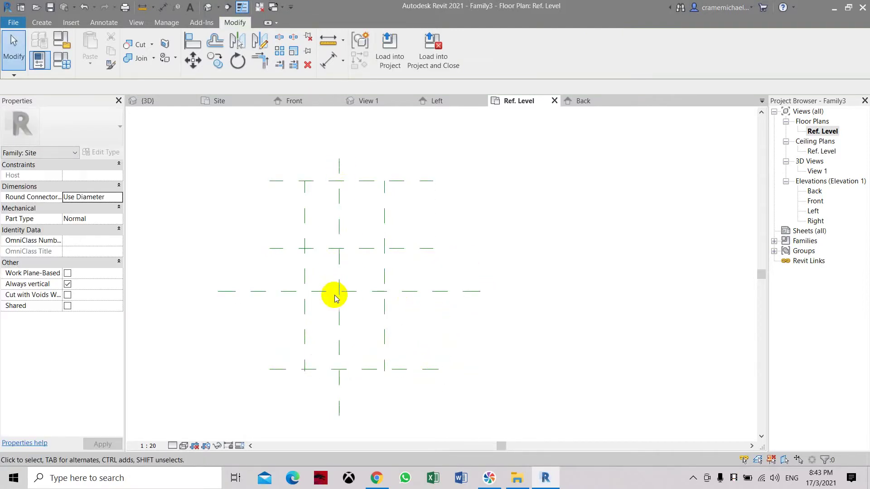
Add an aligned dimension across the three vertical reference planes, placed below the layout, and constrain its segments as equal.
{"action": "scroll", "coordinate": [338, 293], "scroll_direction": "up", "scroll_amount": 2}
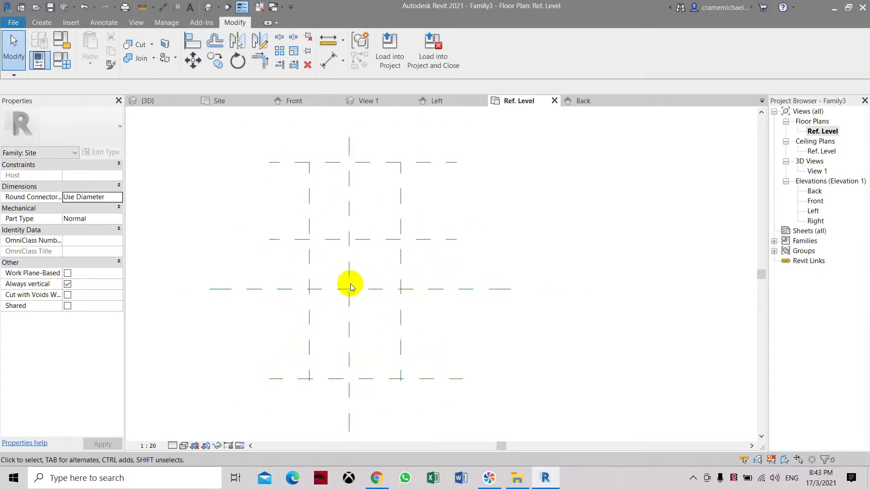
{"action": "scroll", "coordinate": [351, 288], "scroll_direction": "down", "scroll_amount": 1}
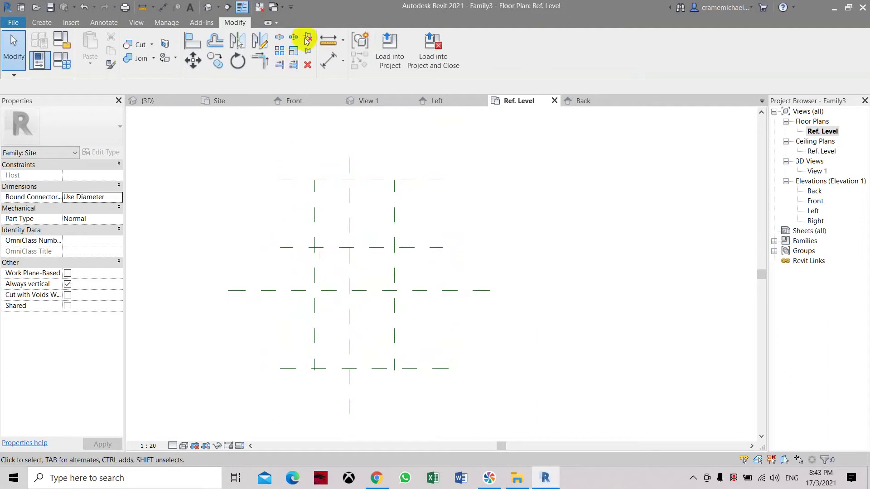
{"action": "left_click", "coordinate": [327, 59]}
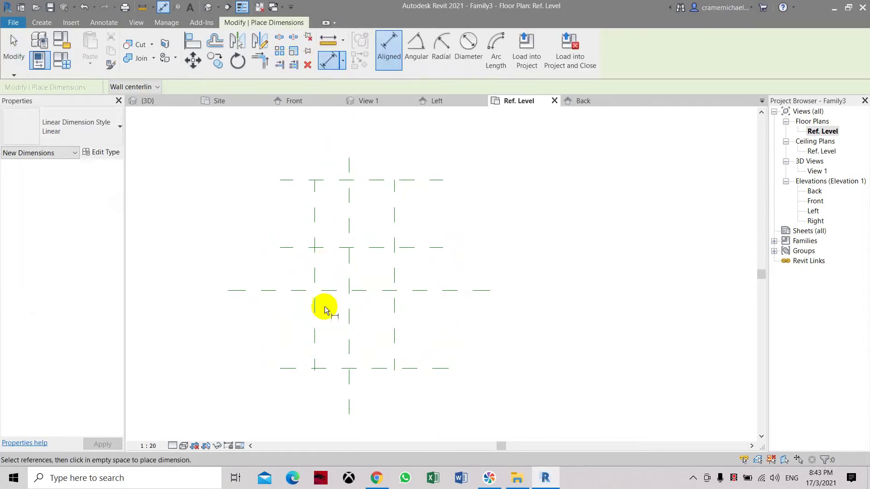
{"action": "left_click", "coordinate": [314, 339]}
{"action": "left_click", "coordinate": [349, 343]}
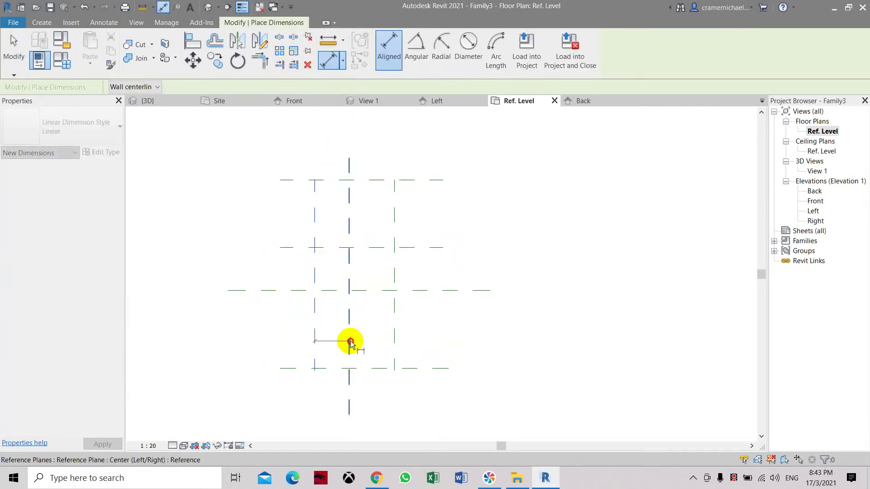
{"action": "left_click", "coordinate": [394, 344]}
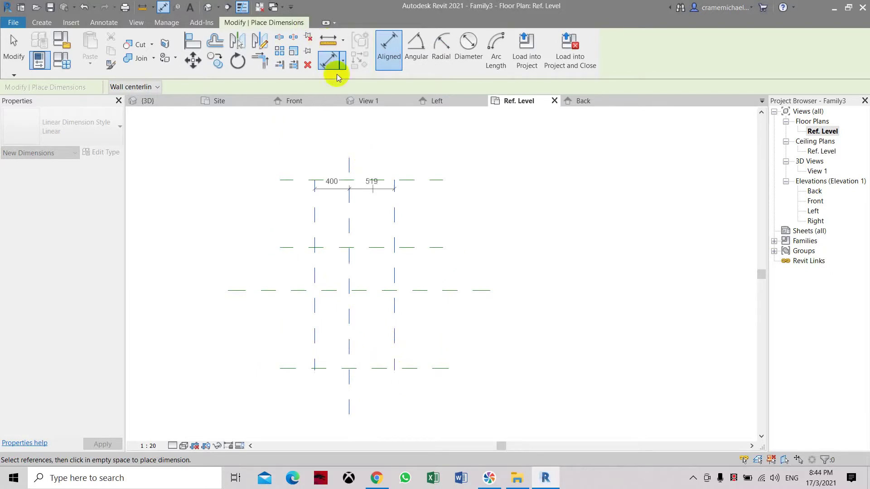
{"action": "left_click", "coordinate": [362, 409]}
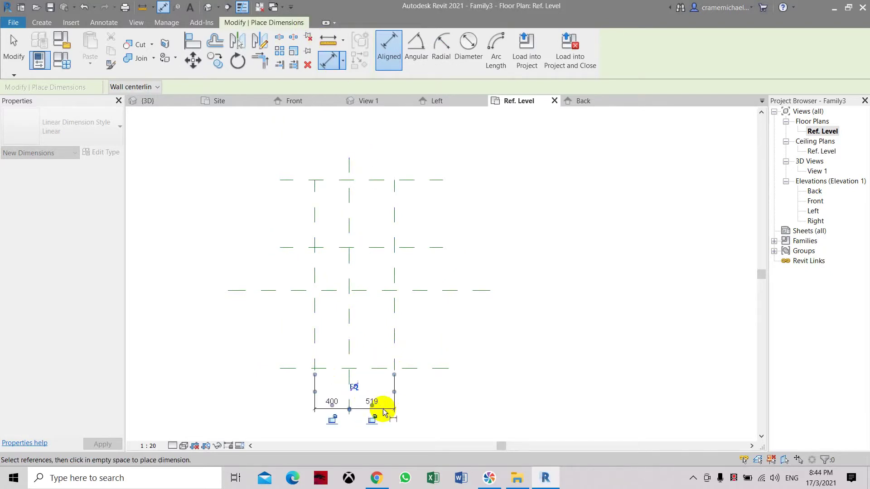
{"action": "left_click", "coordinate": [353, 388]}
Add an overall aligned dimension between the two outer vertical reference planes, below the equality dimension.
{"action": "scroll", "coordinate": [361, 277], "scroll_direction": "down", "scroll_amount": 2}
{"action": "scroll", "coordinate": [404, 326], "scroll_direction": "up", "scroll_amount": 1}
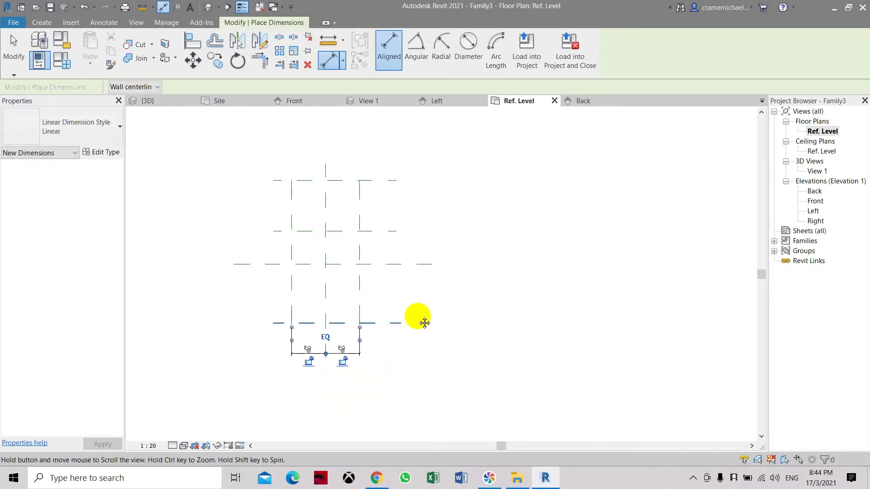
{"action": "middle_click_drag", "start_coordinate": [424, 323], "coordinate": [427, 312]}
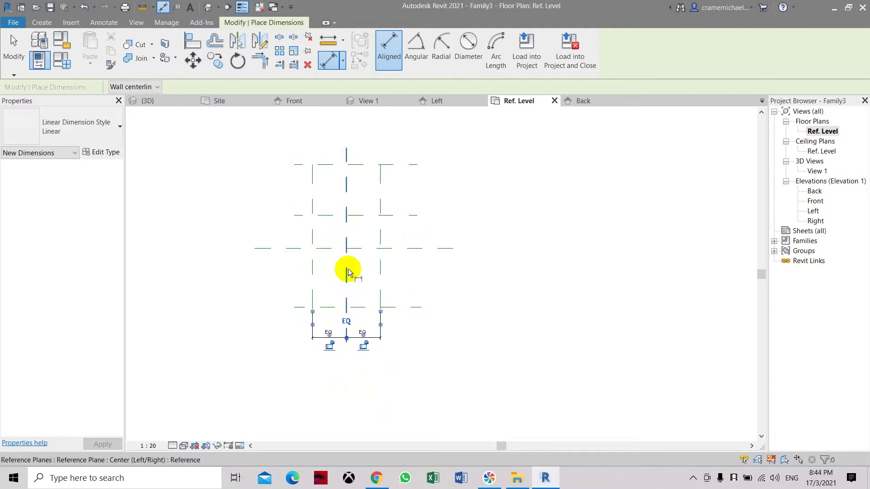
{"action": "scroll", "coordinate": [346, 271], "scroll_direction": "up", "scroll_amount": 1}
{"action": "left_click", "coordinate": [398, 46]}
{"action": "left_click", "coordinate": [295, 284]}
{"action": "left_click", "coordinate": [398, 295]}
{"action": "left_click", "coordinate": [368, 421]}
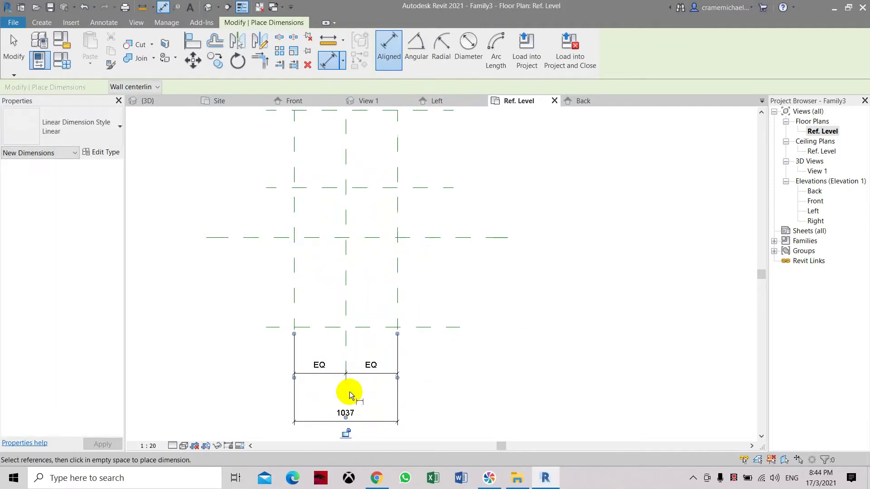
{"action": "key", "text": "Escape"}
Label the overall horizontal dimension with a new type family parameter named thickness.
{"action": "left_click", "coordinate": [365, 422]}
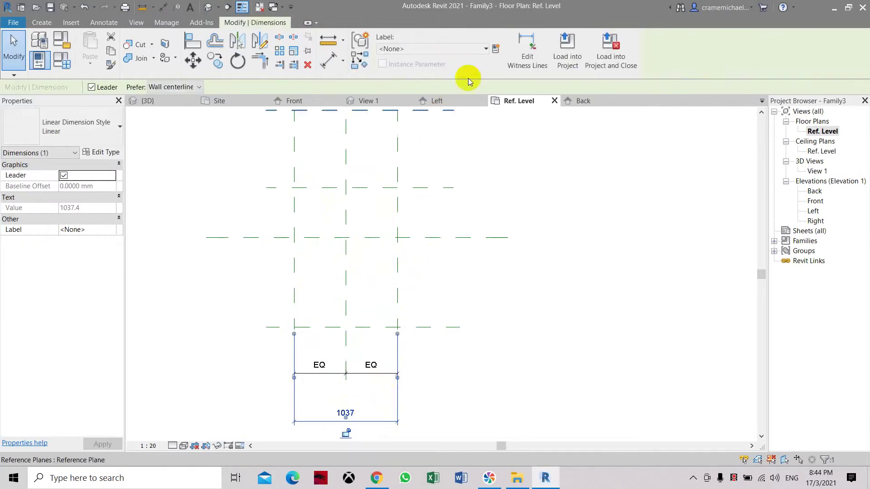
{"action": "left_click", "coordinate": [493, 51]}
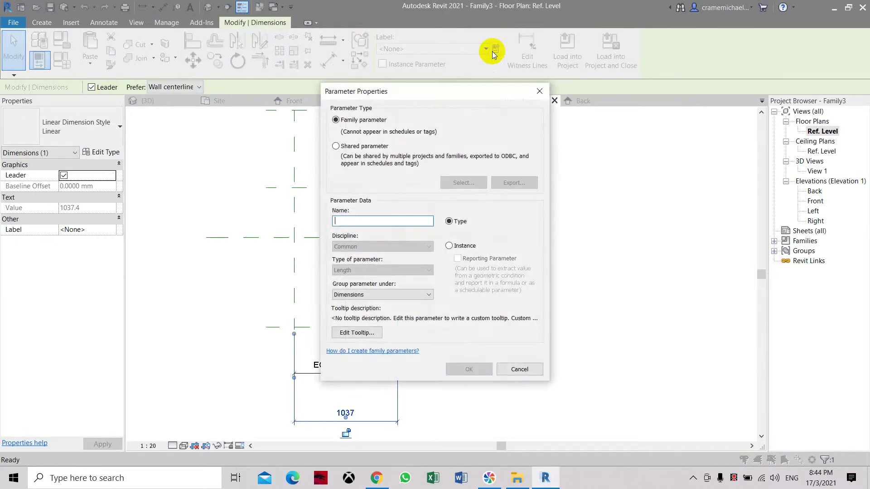
{"action": "left_click_drag", "start_coordinate": [462, 91], "coordinate": [582, 53]}
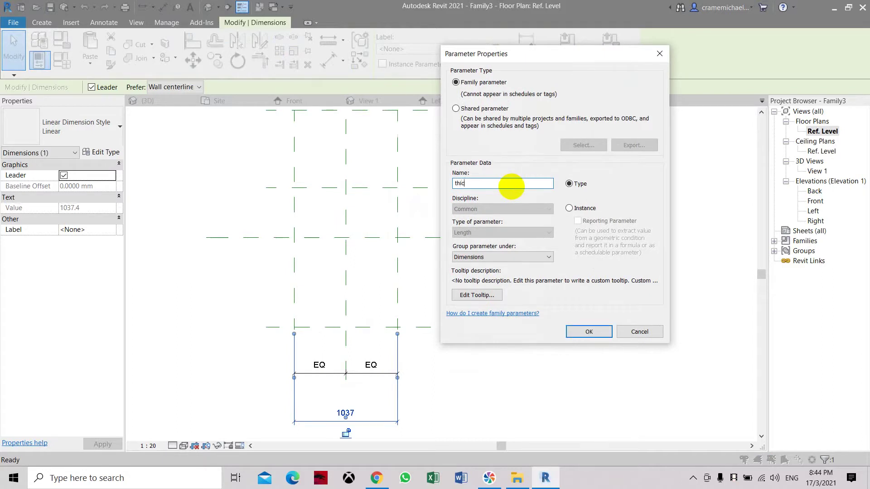
{"action": "type", "text": "thickness"}
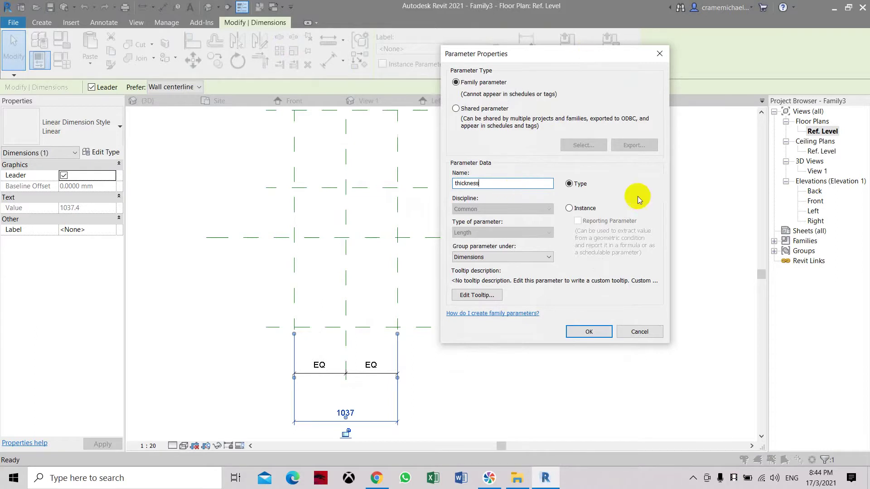
{"action": "left_click", "coordinate": [589, 331]}
Set the thickness dimension between the outer vertical reference planes to 700 mm.
{"action": "left_click", "coordinate": [359, 413]}
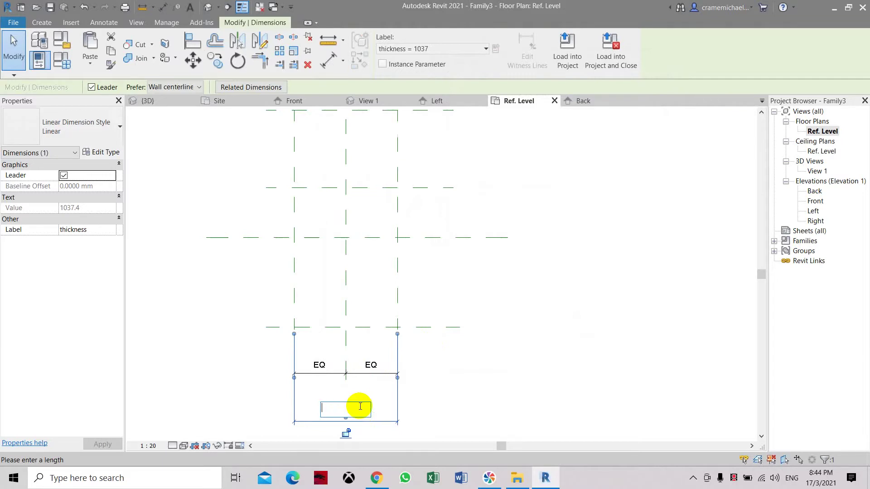
{"action": "type", "text": "700"}
{"action": "key", "text": "Return"}
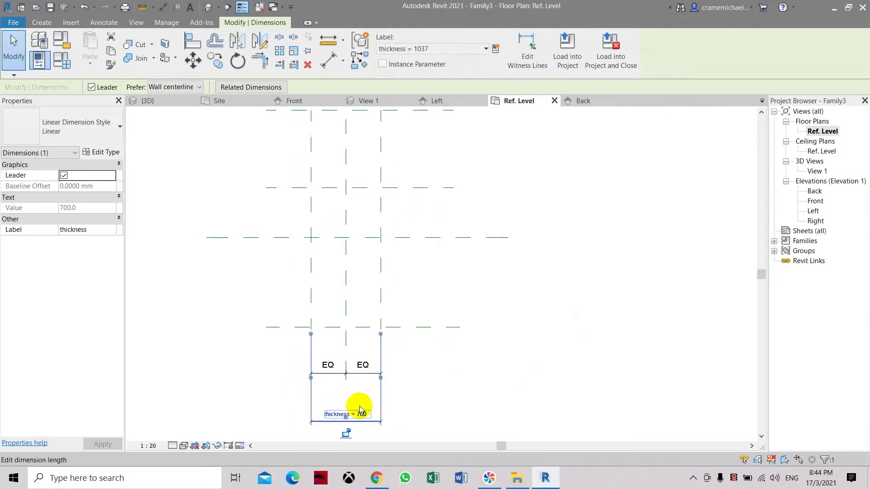
{"action": "left_click", "coordinate": [484, 402]}
Add an aligned dimension between the Center (Front/Back) plane and the first horizontal plane above it, and lock it.
{"action": "scroll", "coordinate": [414, 254], "scroll_direction": "down", "scroll_amount": 3}
{"action": "scroll", "coordinate": [406, 316], "scroll_direction": "up", "scroll_amount": 2}
{"action": "scroll", "coordinate": [407, 312], "scroll_direction": "up", "scroll_amount": 1}
{"action": "middle_click_drag", "start_coordinate": [414, 301], "coordinate": [395, 246]}
{"action": "scroll", "coordinate": [379, 247], "scroll_direction": "down", "scroll_amount": 2}
{"action": "middle_click_drag", "start_coordinate": [386, 205], "coordinate": [372, 265]}
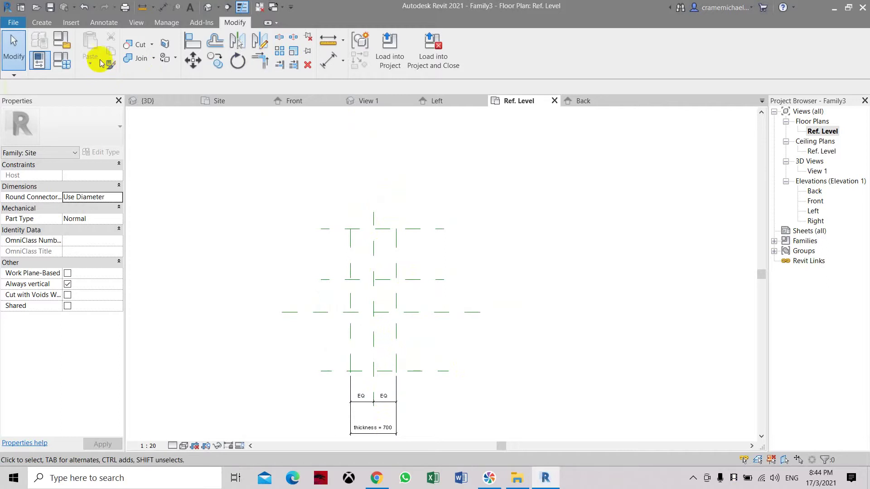
{"action": "left_click", "coordinate": [329, 59]}
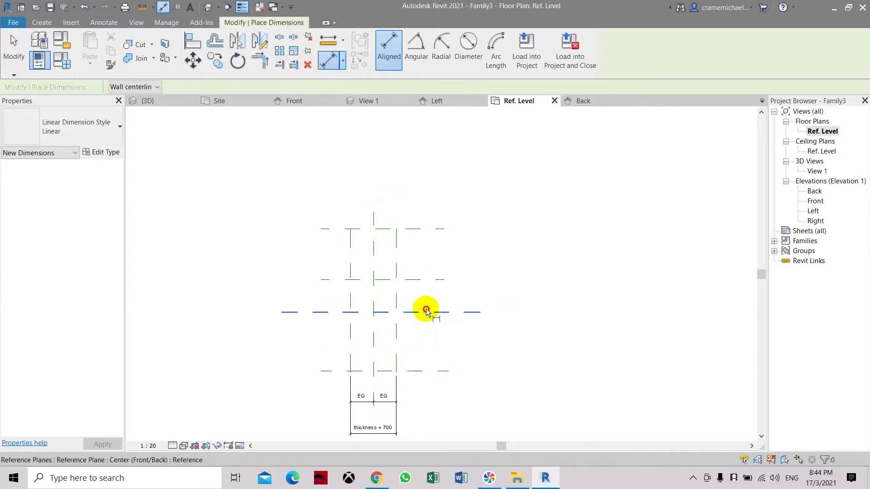
{"action": "left_click", "coordinate": [426, 312]}
{"action": "left_click", "coordinate": [427, 281]}
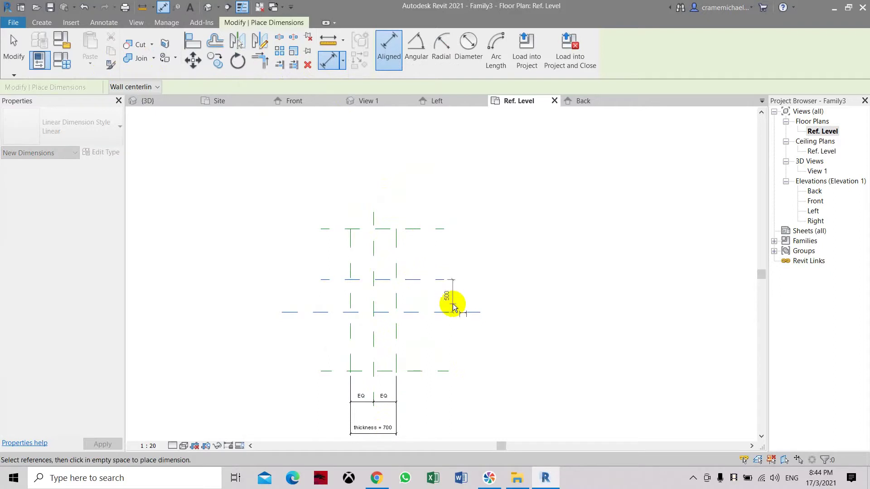
{"action": "scroll", "coordinate": [453, 304], "scroll_direction": "up", "scroll_amount": 3}
{"action": "left_click", "coordinate": [477, 293]}
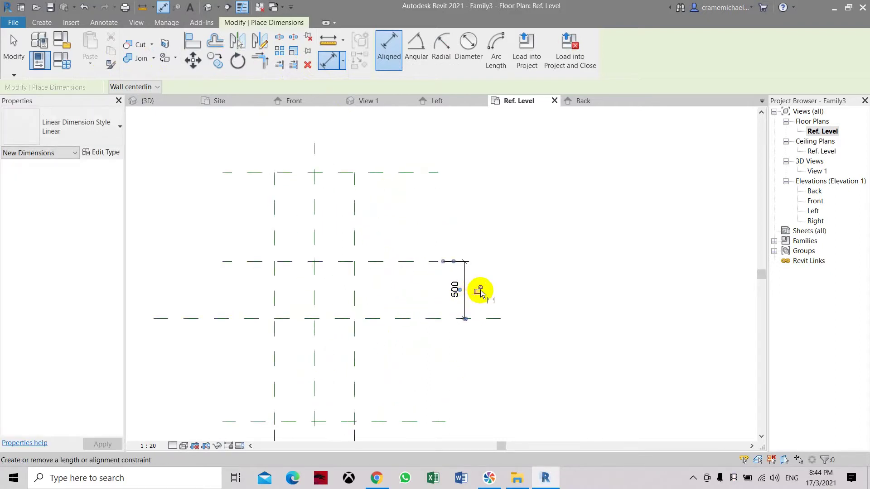
{"action": "left_click", "coordinate": [480, 291]}
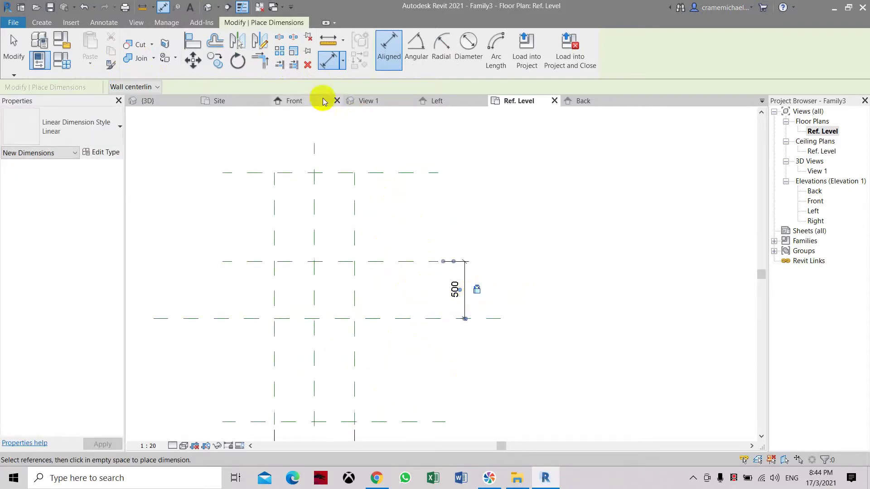
Add an aligned dimension from the Center (Front/Back) plane to the horizontal plane below it, in line with the dimension above.
{"action": "scroll", "coordinate": [294, 127], "scroll_direction": "down", "scroll_amount": 2}
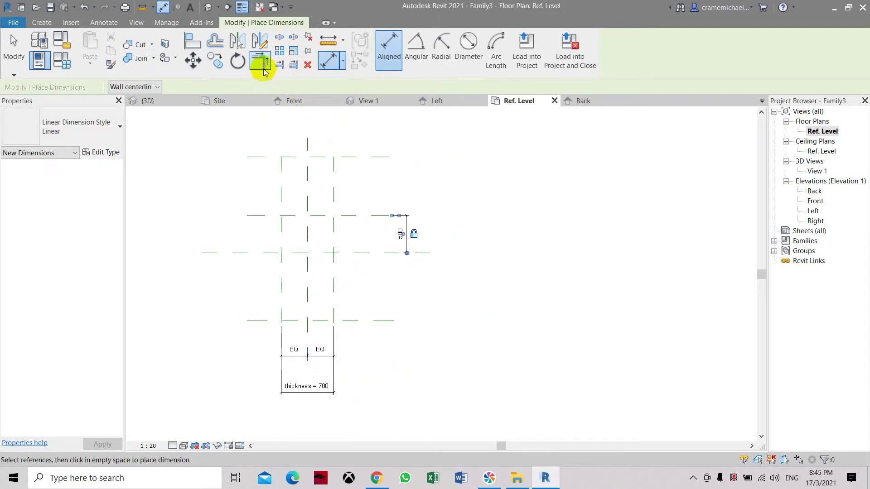
{"action": "left_click", "coordinate": [394, 45]}
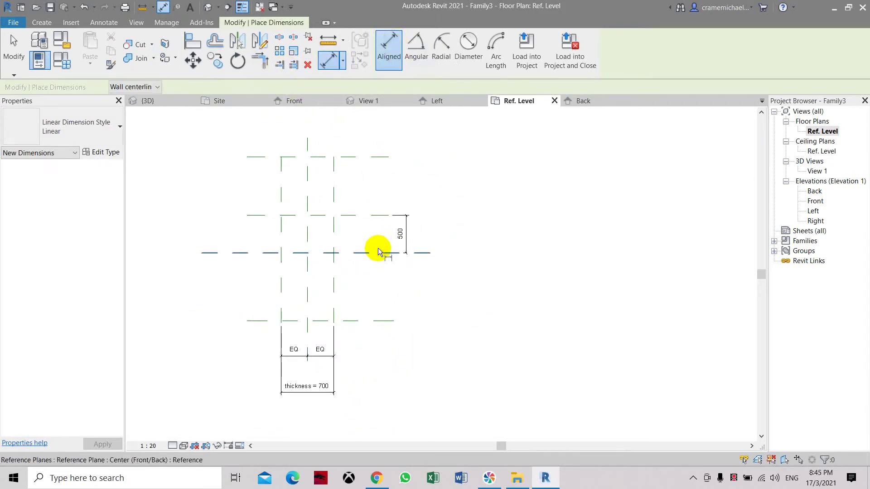
{"action": "left_click", "coordinate": [388, 321]}
{"action": "scroll", "coordinate": [410, 274], "scroll_direction": "up", "scroll_amount": 3}
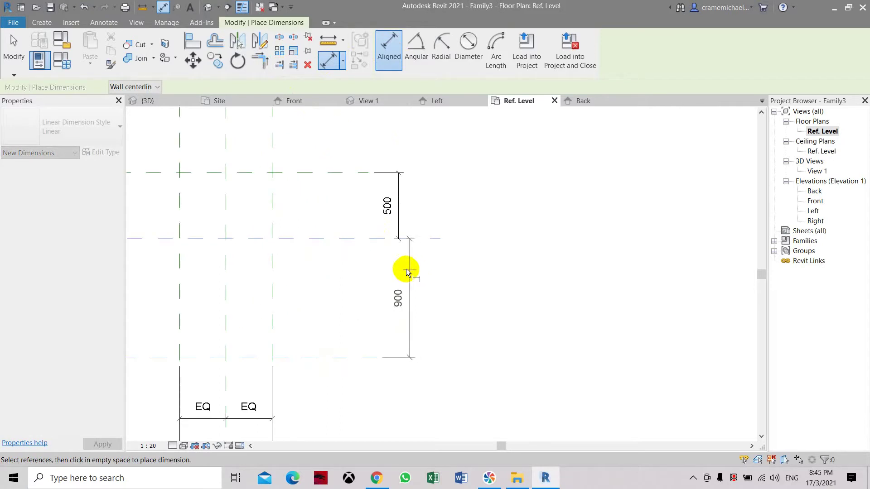
{"action": "left_click", "coordinate": [400, 269]}
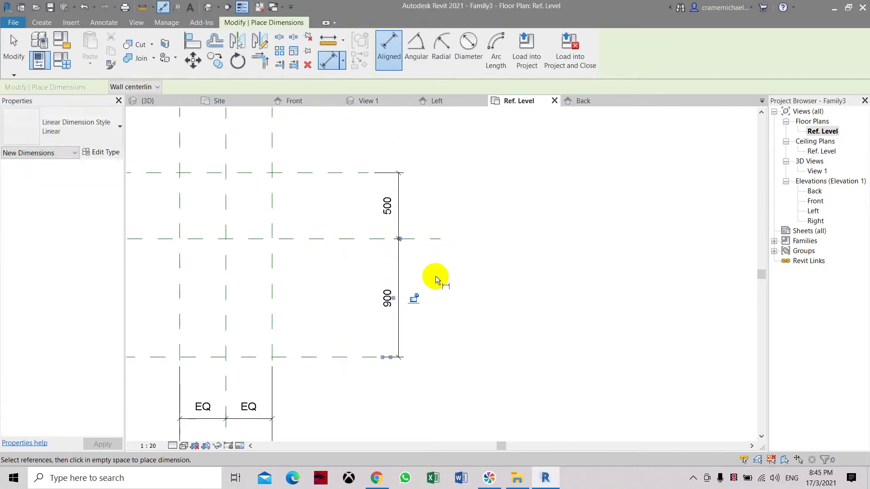
Try deleting the two separate dimensions above and below the horizontal center plane, and undo the deletions.
{"action": "key", "text": "Escape"}
{"action": "key", "text": "Escape"}
{"action": "scroll", "coordinate": [398, 208], "scroll_direction": "down", "scroll_amount": 1}
{"action": "left_click_drag", "start_coordinate": [431, 155], "coordinate": [366, 203]}
{"action": "key", "text": "Delete"}
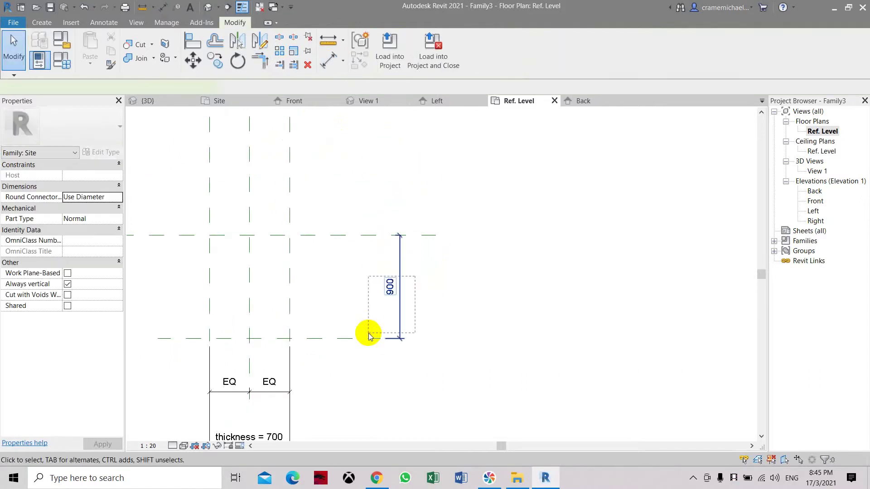
{"action": "scroll", "coordinate": [401, 232], "scroll_direction": "down", "scroll_amount": 2}
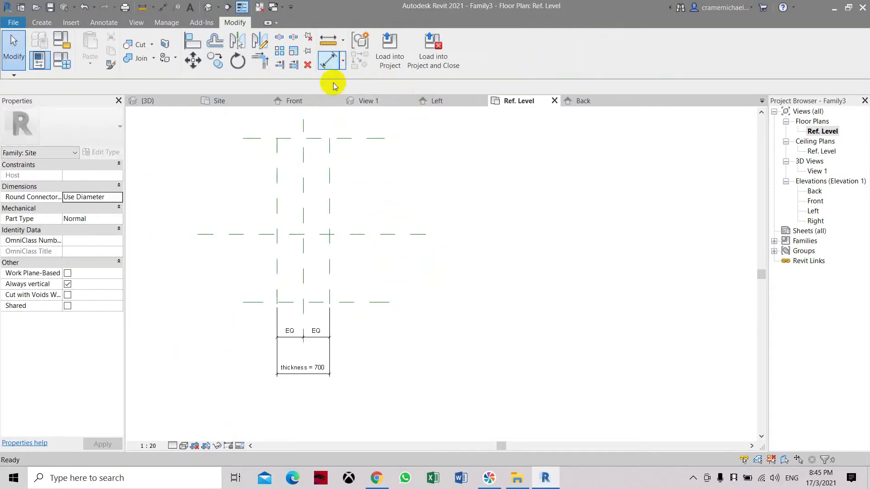
{"action": "left_click", "coordinate": [328, 60]}
{"action": "scroll", "coordinate": [401, 233], "scroll_direction": "down", "scroll_amount": 2}
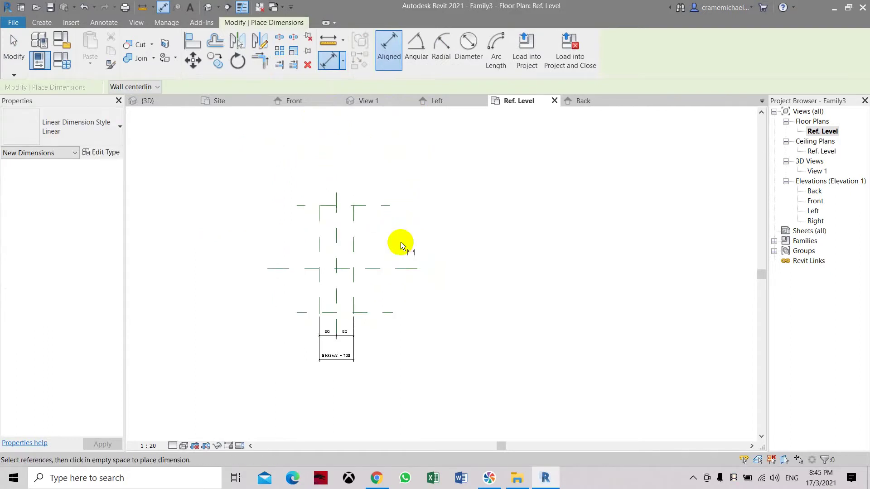
{"action": "key", "text": "ctrl+z"}
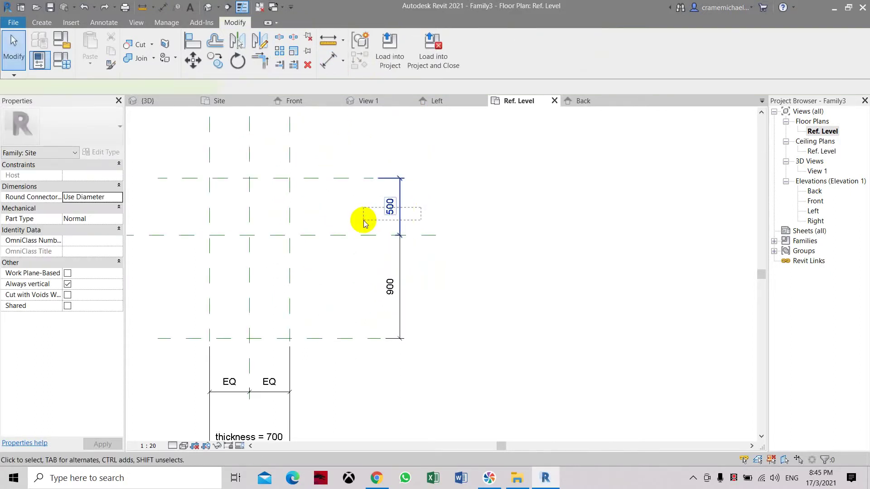
Delete only the two separate dimensions above and below the horizontal center plane, keeping the reference planes.
{"action": "left_click", "coordinate": [363, 220]}
{"action": "key", "text": "Delete"}
{"action": "left_click", "coordinate": [379, 295]}
{"action": "key", "text": "Delete"}
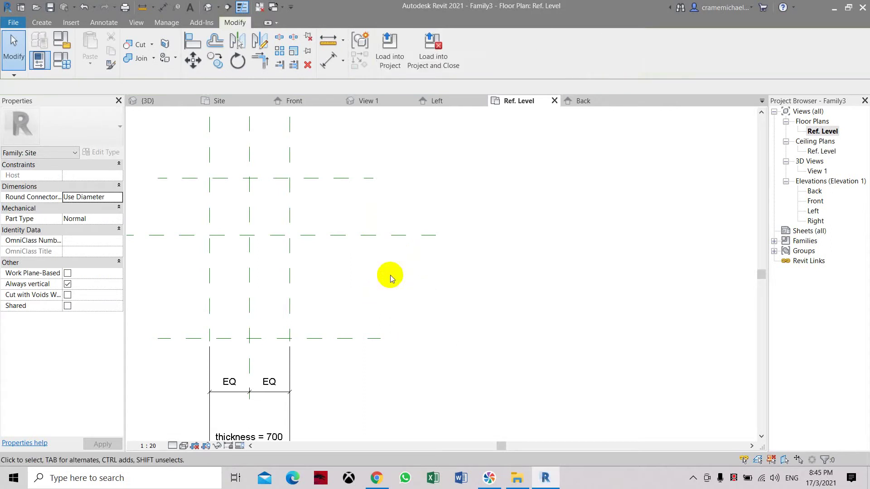
Add a continuous aligned dimension across the center plane and its adjacent horizontal planes above and below, and constrain its segments as equal.
{"action": "left_click", "coordinate": [328, 61]}
{"action": "left_click", "coordinate": [360, 178]}
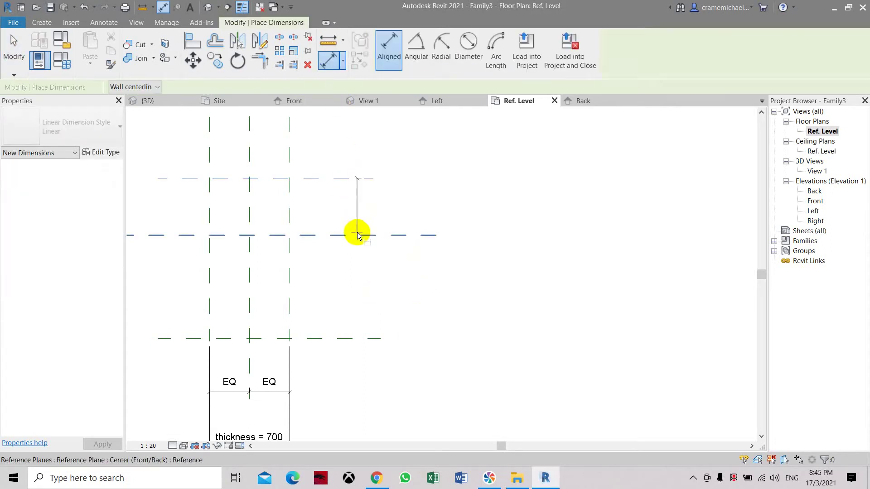
{"action": "left_click", "coordinate": [355, 235]}
{"action": "left_click", "coordinate": [355, 338]}
{"action": "left_click", "coordinate": [396, 284]}
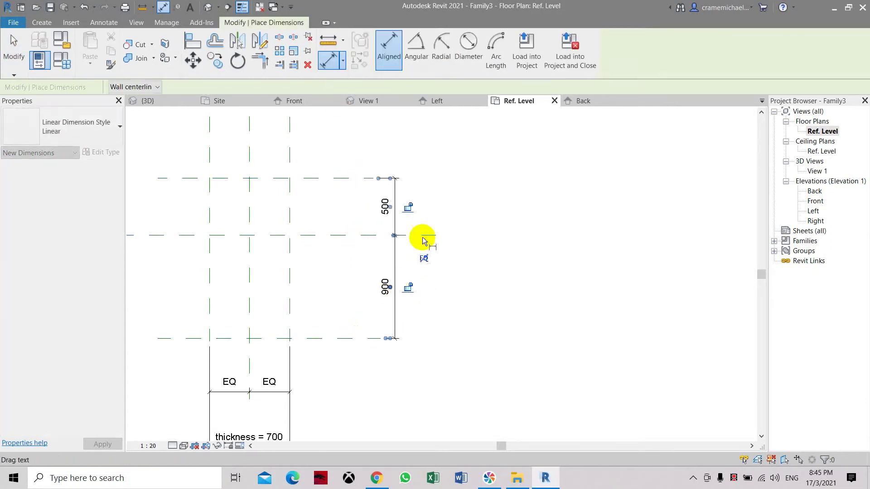
{"action": "left_click", "coordinate": [423, 252]}
{"action": "scroll", "coordinate": [395, 230], "scroll_direction": "down", "scroll_amount": 1}
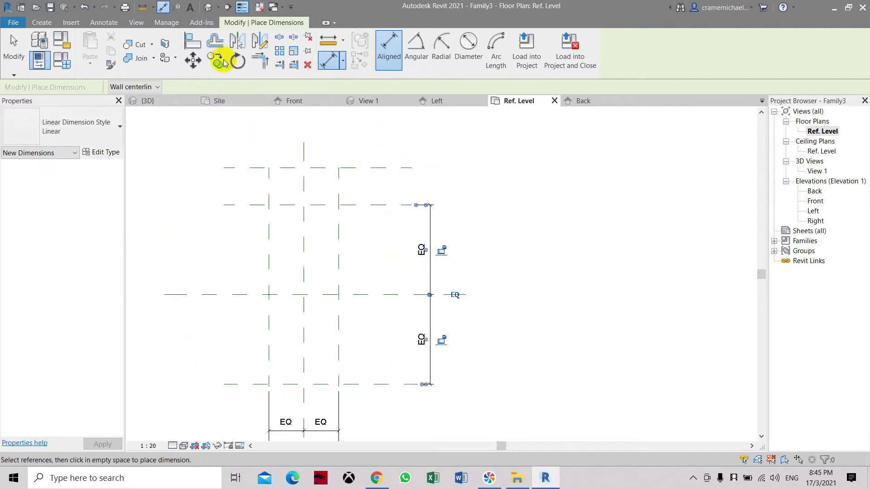
Add an aligned dimension between the two uppermost horizontal reference planes, in line with the equality dimension.
{"action": "left_click", "coordinate": [331, 58]}
{"action": "left_click", "coordinate": [390, 168]}
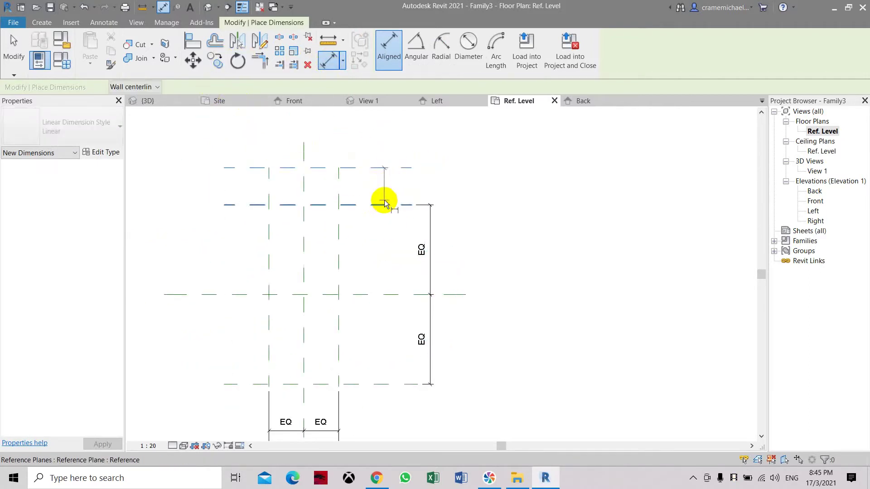
{"action": "left_click", "coordinate": [382, 205]}
{"action": "left_click", "coordinate": [426, 186]}
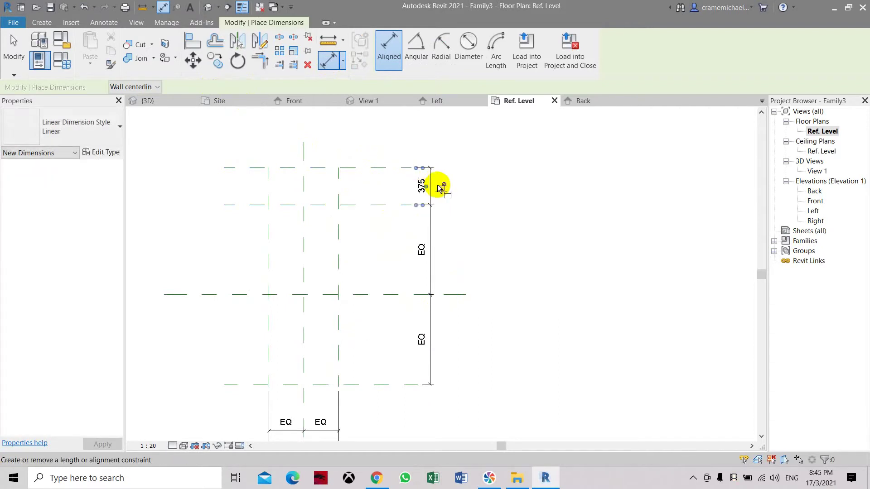
{"action": "key", "text": "Escape"}
{"action": "key", "text": "Escape"}
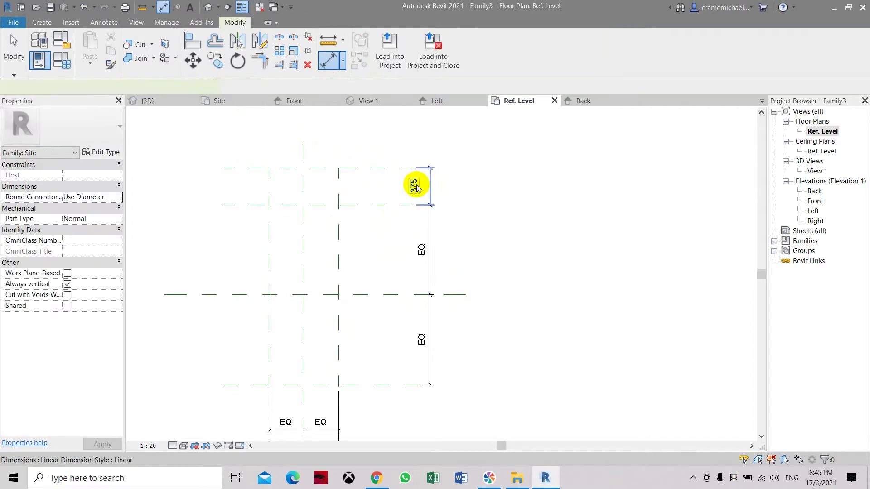
Move the topmost horizontal reference plane to 1000 mm above the plane directly below it.
{"action": "left_click", "coordinate": [419, 186]}
{"action": "key", "text": "Escape"}
{"action": "left_click", "coordinate": [390, 168]}
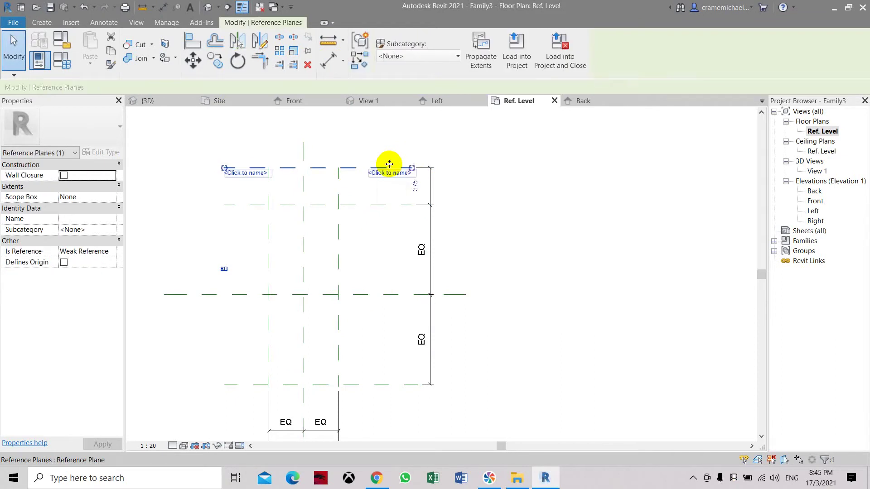
{"action": "left_click", "coordinate": [412, 186]}
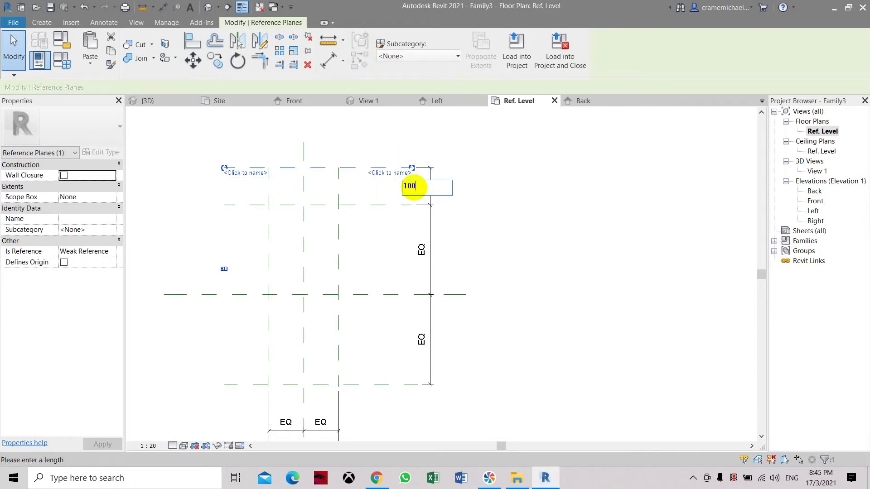
{"action": "key", "text": "Return"}
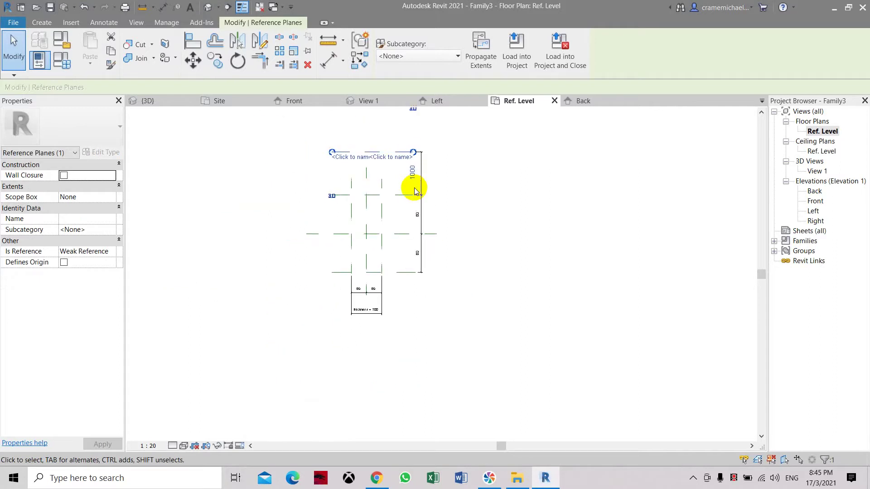
{"action": "left_click", "coordinate": [391, 332]}
{"action": "scroll", "coordinate": [392, 331], "scroll_direction": "down", "scroll_amount": 2}
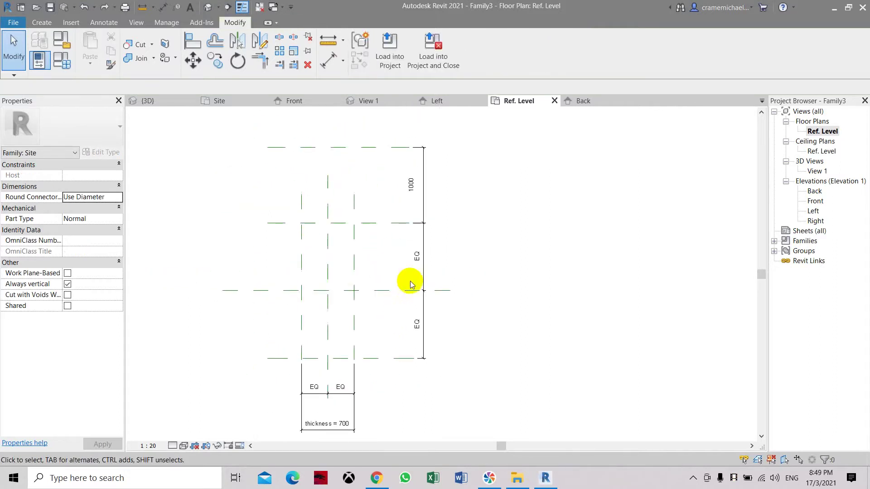
Add an overall aligned dimension between the topmost and lowest horizontal reference planes, outside the existing dimension string.
{"action": "left_click", "coordinate": [327, 60]}
{"action": "left_click", "coordinate": [397, 149]}
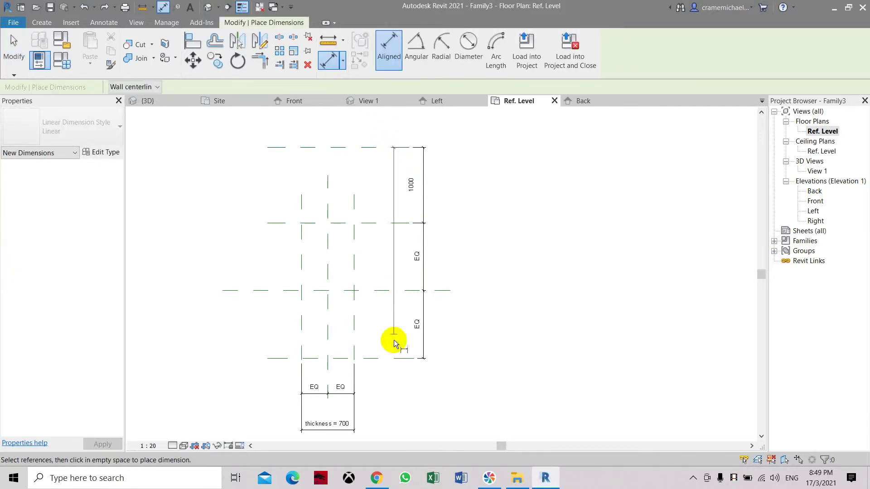
{"action": "left_click", "coordinate": [394, 358]}
{"action": "left_click", "coordinate": [482, 323]}
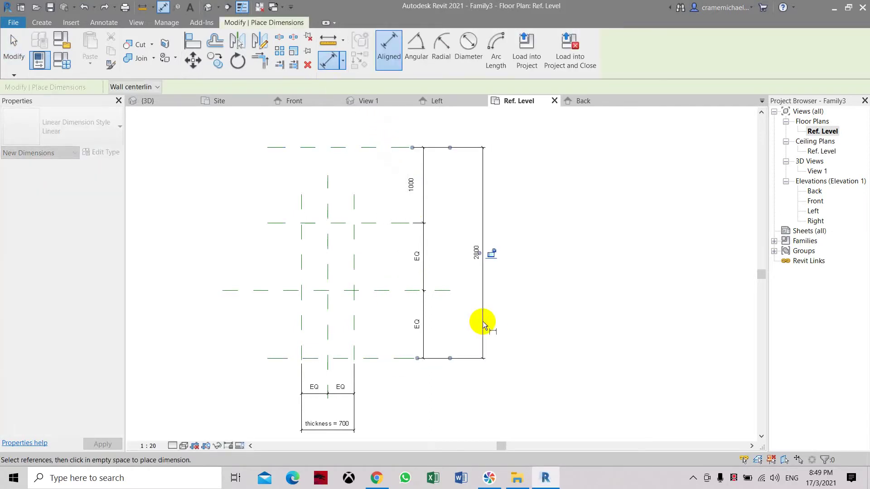
{"action": "key", "text": "Escape"}
{"action": "key", "text": "Escape"}
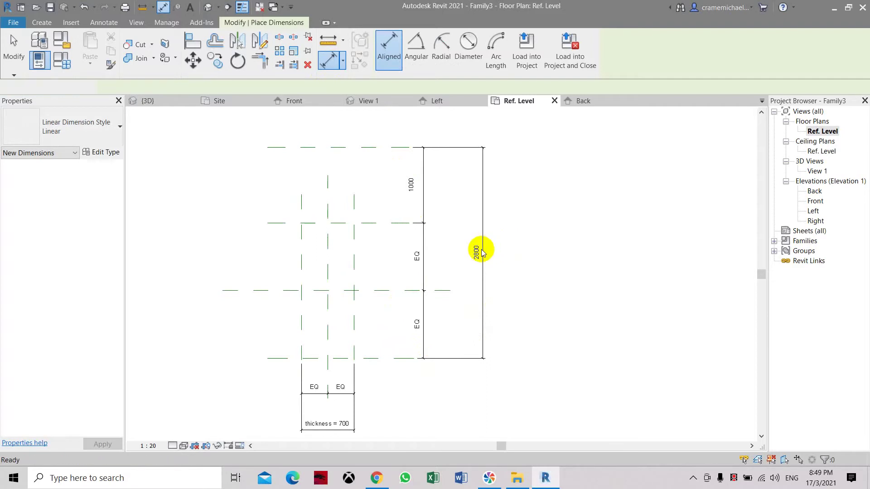
Label the overall vertical dimension with the existing Length parameter.
{"action": "left_click", "coordinate": [477, 251]}
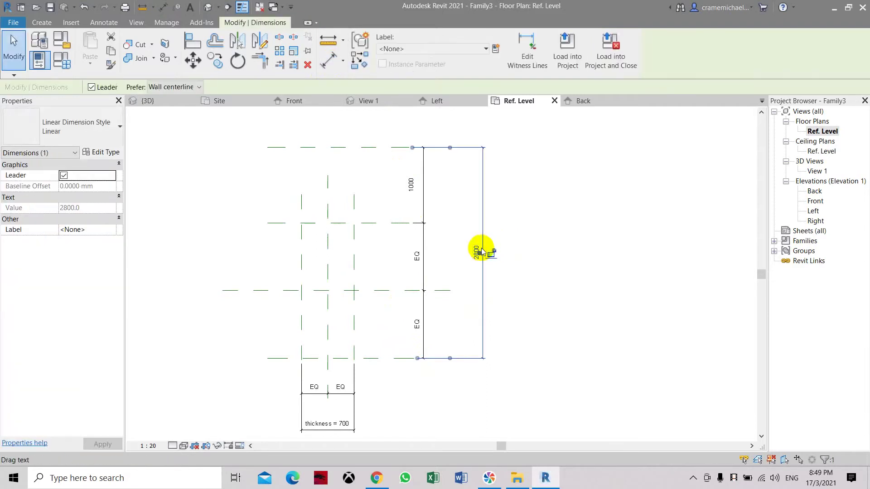
{"action": "left_click", "coordinate": [454, 49]}
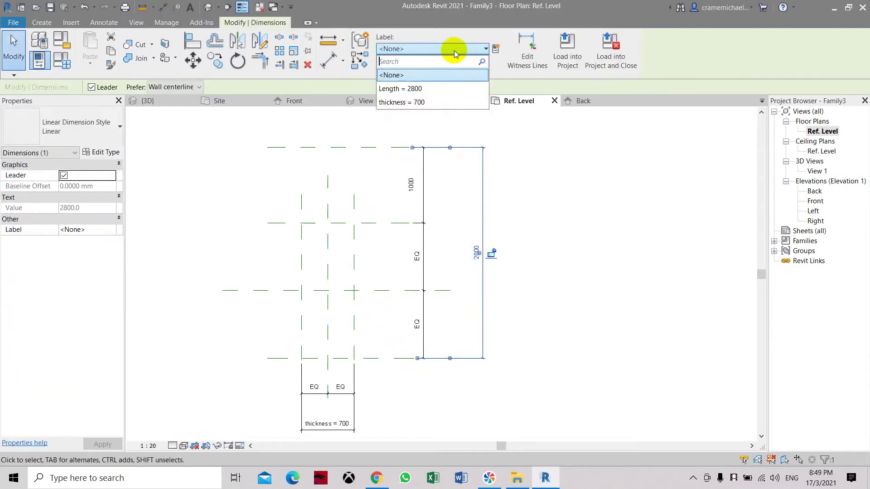
{"action": "left_click", "coordinate": [448, 89]}
{"action": "scroll", "coordinate": [487, 277], "scroll_direction": "up", "scroll_amount": 2}
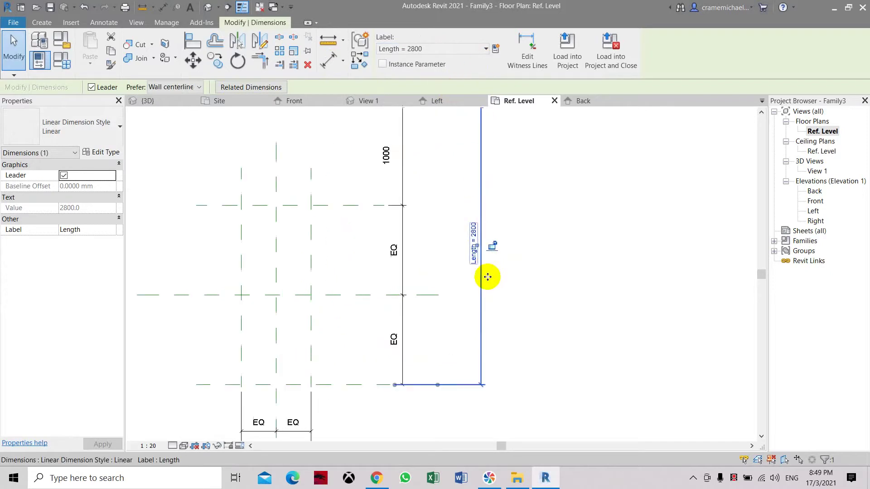
{"action": "scroll", "coordinate": [488, 277], "scroll_direction": "down", "scroll_amount": 2}
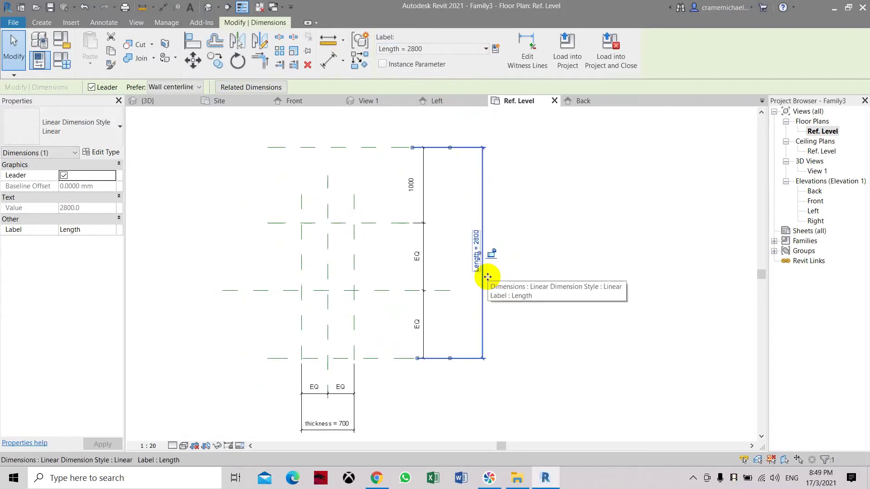
{"action": "left_click", "coordinate": [513, 268]}
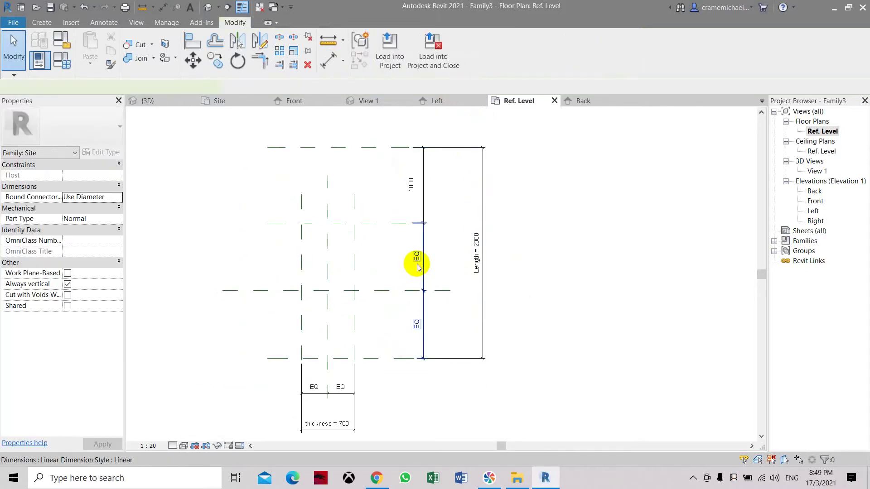
Create a family type parameter named L1 and assign it as the label of the vertical equality dimension.
{"action": "left_click", "coordinate": [417, 266]}
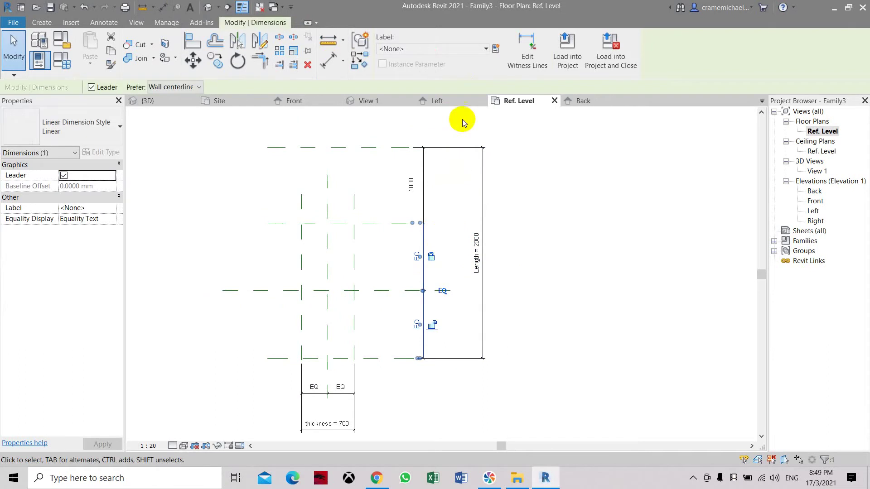
{"action": "left_click", "coordinate": [491, 53]}
{"action": "left_click", "coordinate": [484, 180]}
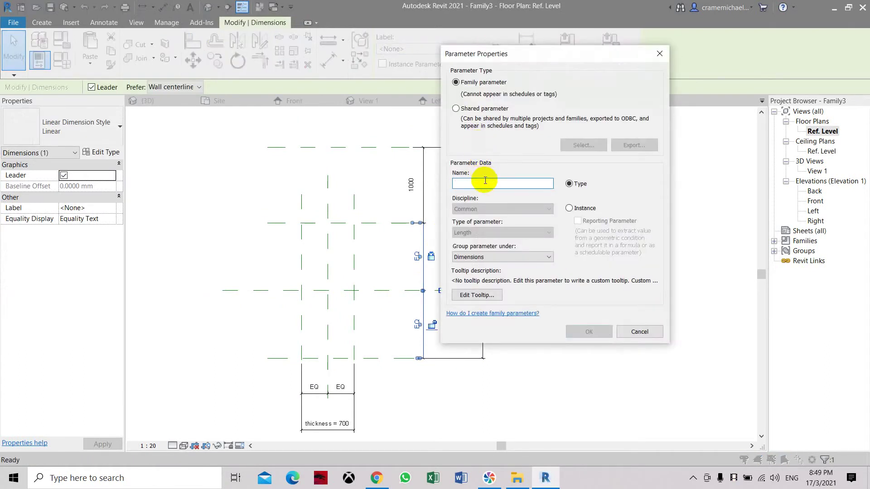
{"action": "type", "text": "l1"}
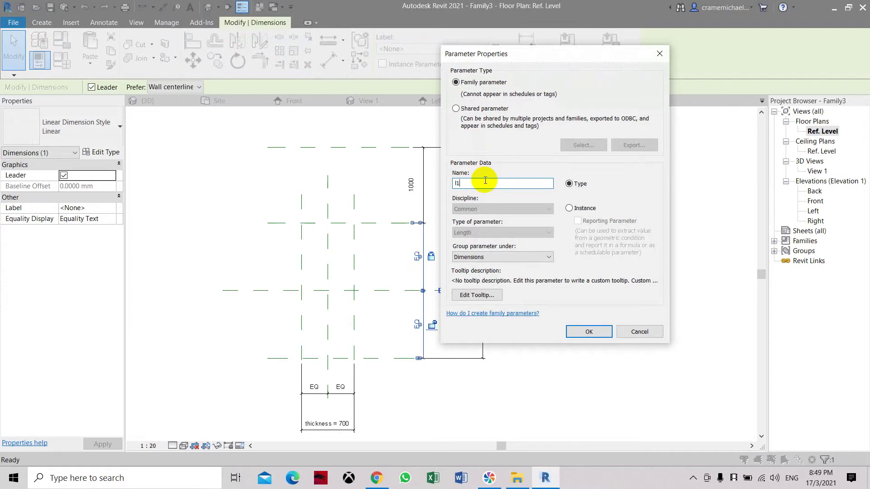
{"action": "key", "text": "BackSpace"}
{"action": "key", "text": "BackSpace"}
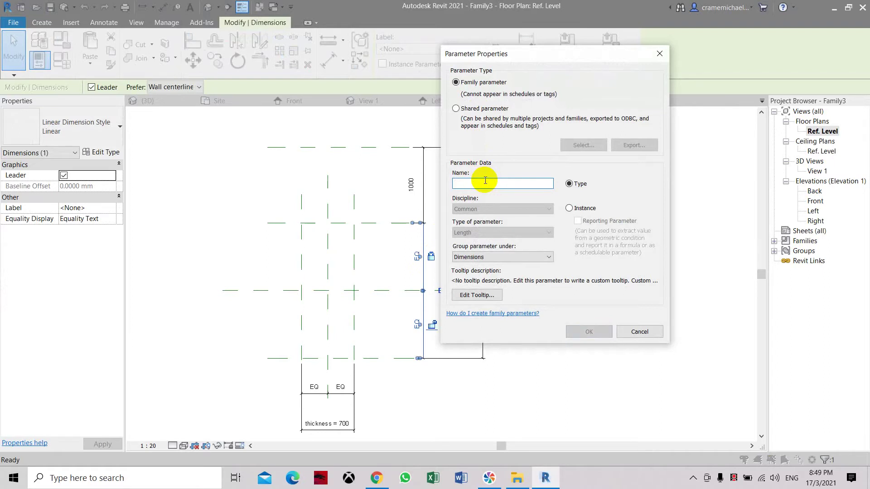
{"action": "type", "text": "L1"}
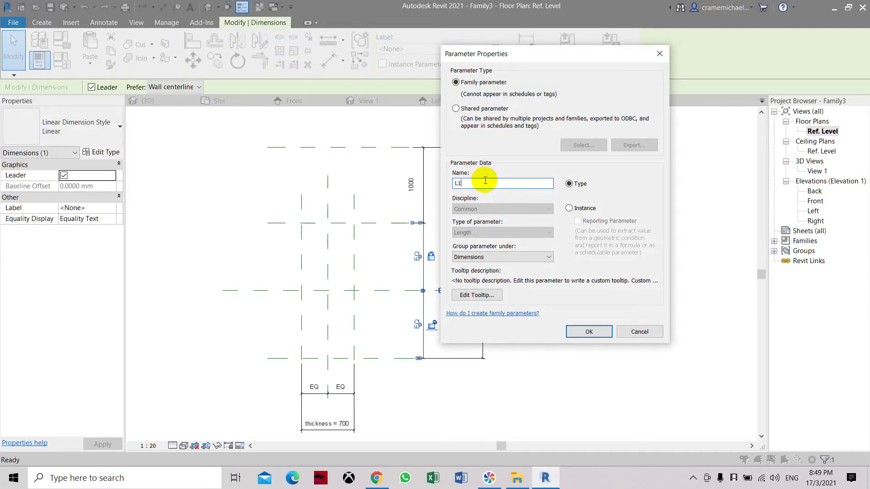
{"action": "left_click", "coordinate": [588, 331]}
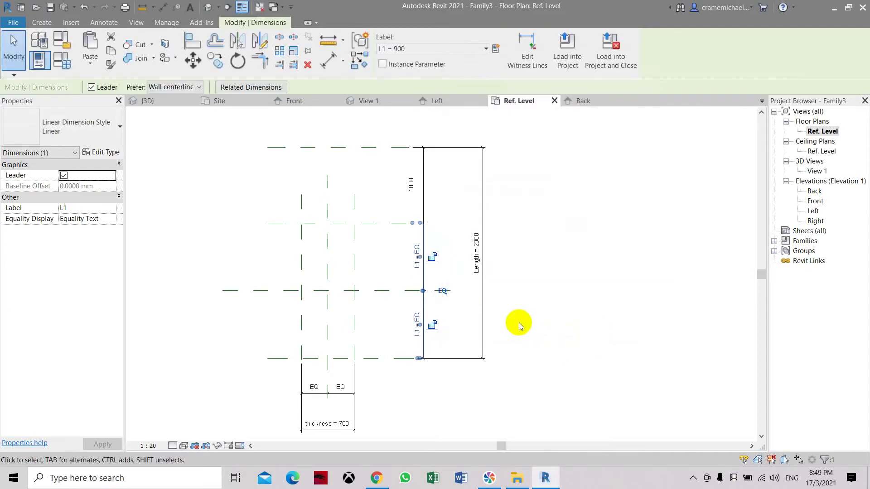
In the family types, give L1 the formula (Length - 1000 mm) / 2 and apply it.
{"action": "scroll", "coordinate": [431, 280], "scroll_direction": "down", "scroll_amount": 1}
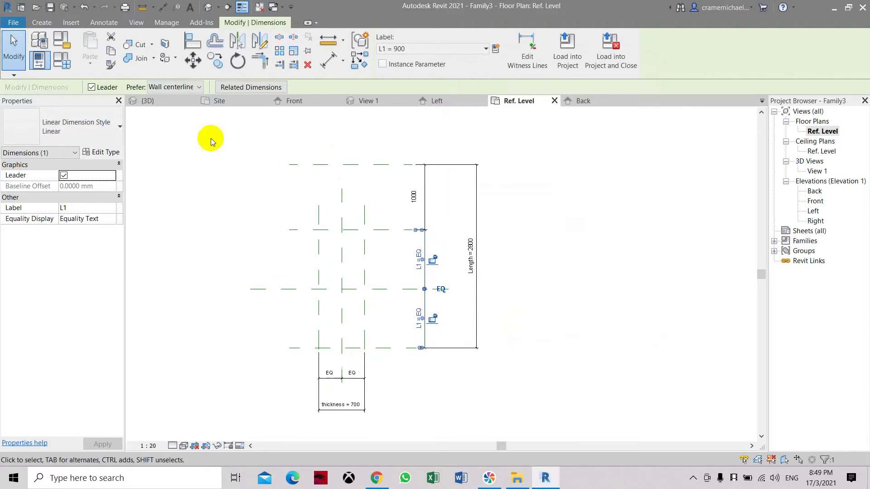
{"action": "left_click", "coordinate": [68, 63]}
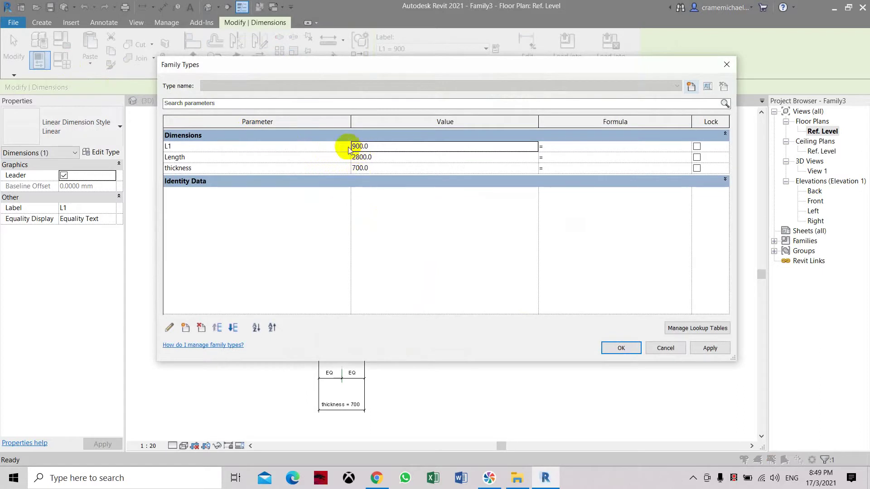
{"action": "left_click", "coordinate": [575, 145]}
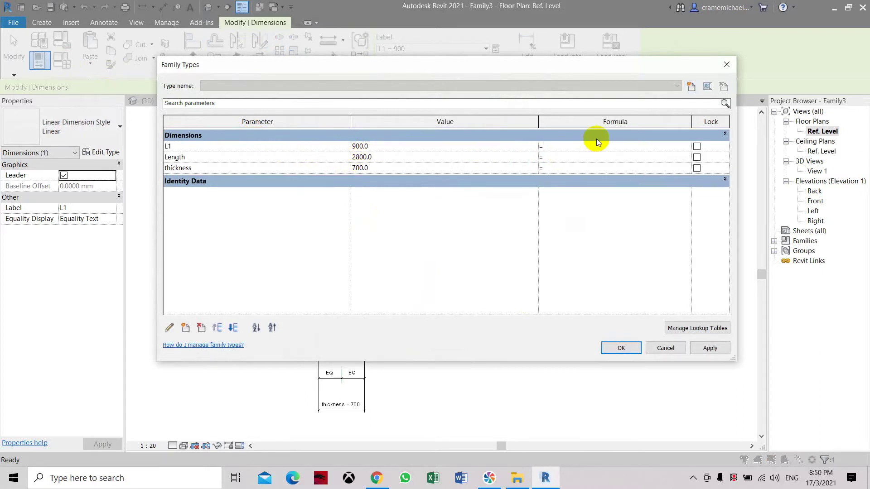
{"action": "type", "text": "l"}
{"action": "type", "text": "enght"}
{"action": "key", "text": "BackSpace"}
{"action": "key", "text": "BackSpace"}
{"action": "type", "text": "th -"}
{"action": "left_click", "coordinate": [542, 147]}
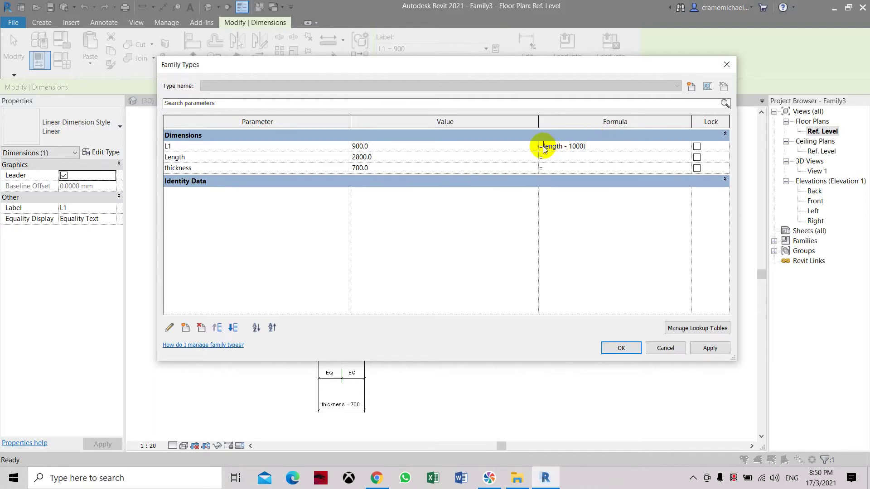
{"action": "type", "text": "("}
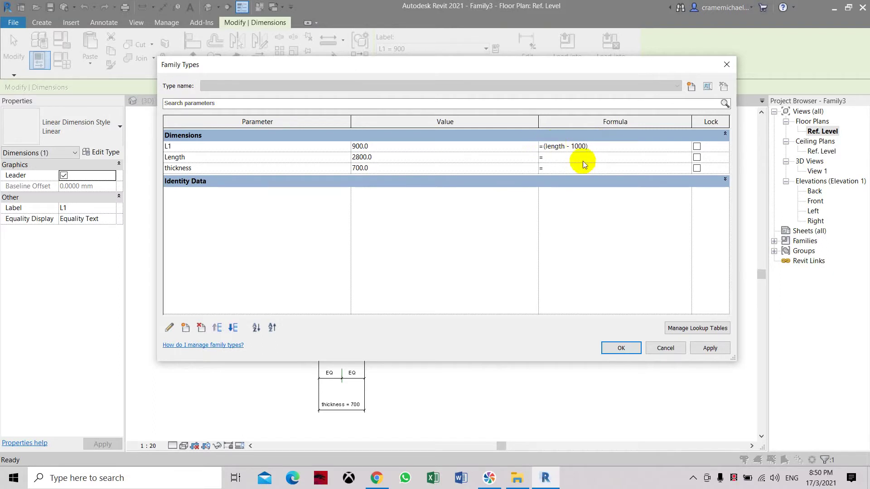
{"action": "key", "text": "Delete"}
{"action": "type", "text": "L"}
{"action": "type", "text": "/2"}
{"action": "key", "text": "Tab"}
{"action": "left_click", "coordinate": [710, 349]}
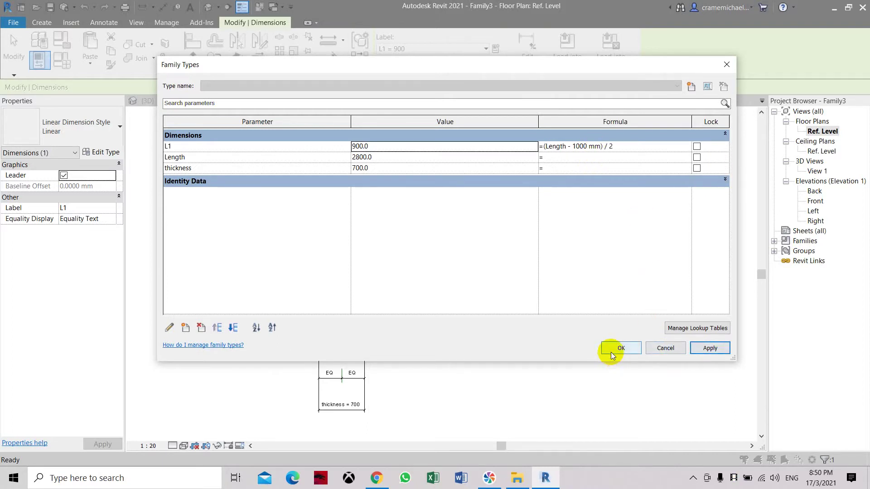
Set the Length parameter to 4000 mm, apply it and close the family types.
{"action": "left_click", "coordinate": [408, 160]}
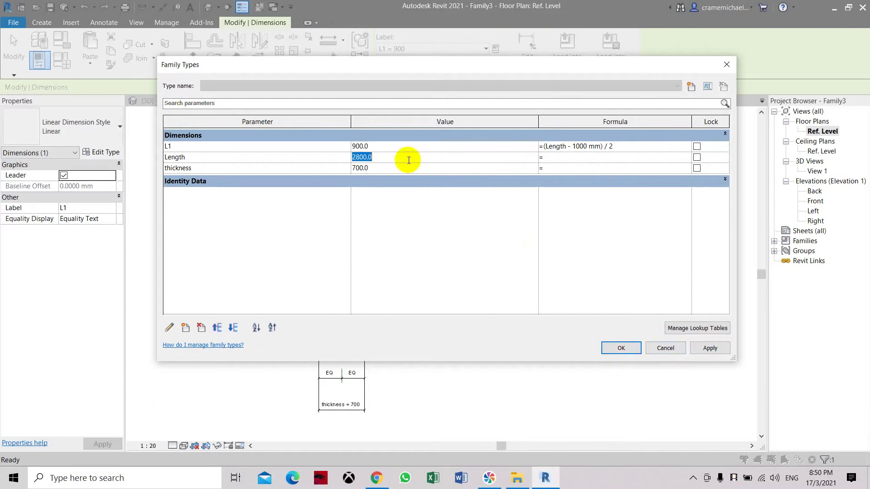
{"action": "type", "text": "4000"}
{"action": "key", "text": "Tab"}
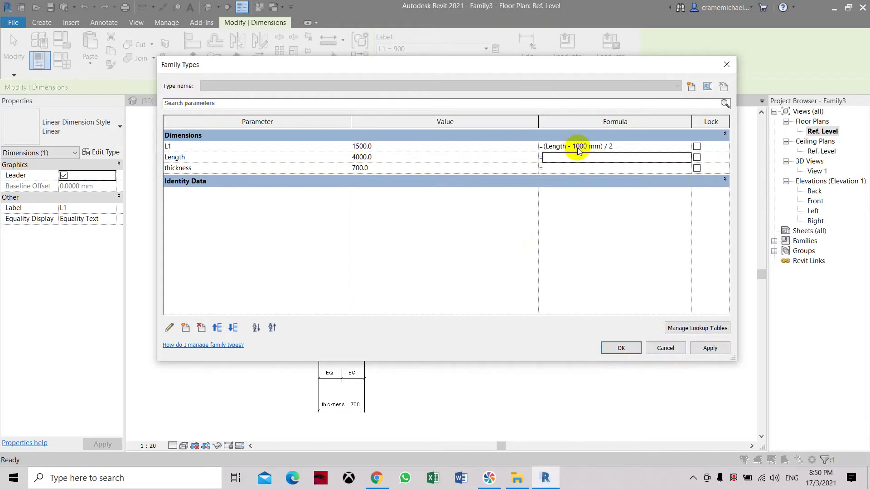
{"action": "left_click", "coordinate": [710, 349]}
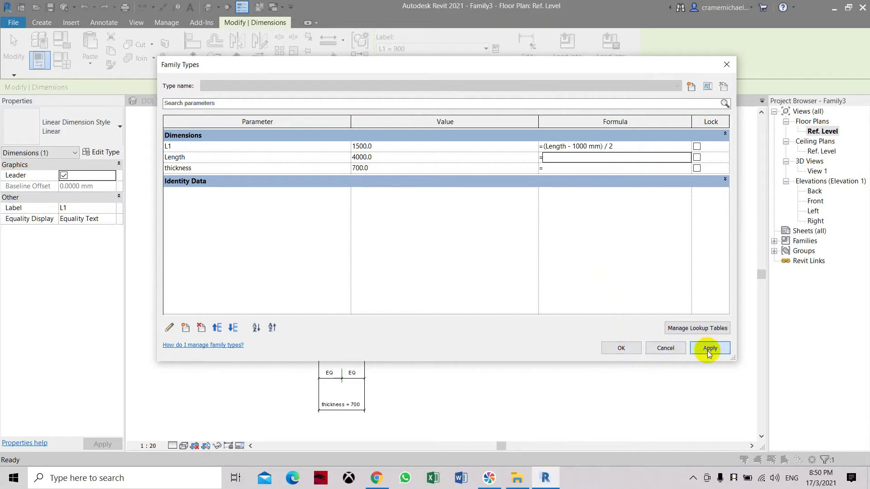
{"action": "left_click", "coordinate": [622, 347]}
Label the 1000 mm dimension between the two uppermost horizontal planes with a new type parameter named Arrow Length.
{"action": "scroll", "coordinate": [421, 183], "scroll_direction": "up", "scroll_amount": 2}
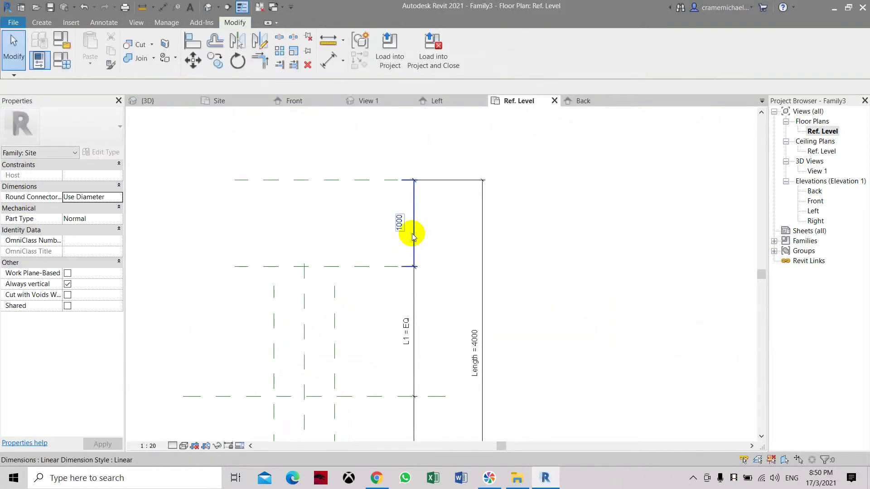
{"action": "left_click", "coordinate": [413, 228]}
{"action": "left_click", "coordinate": [495, 48]}
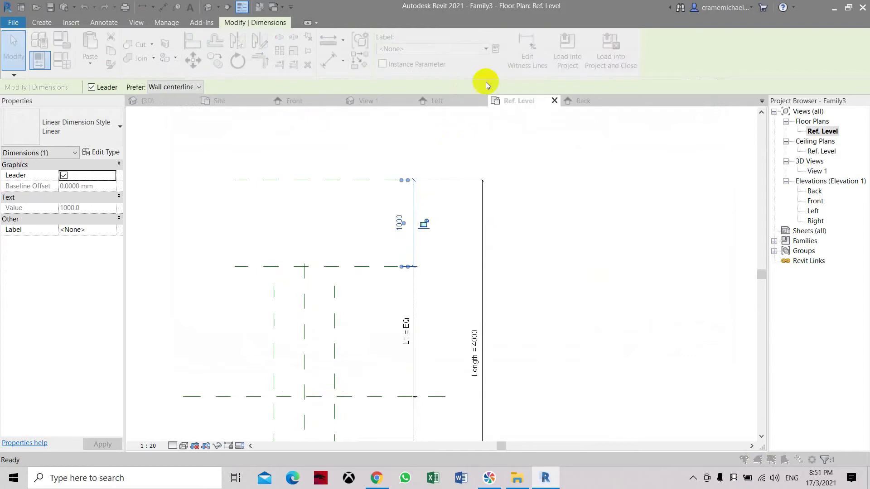
{"action": "type", "text": "aRROW"}
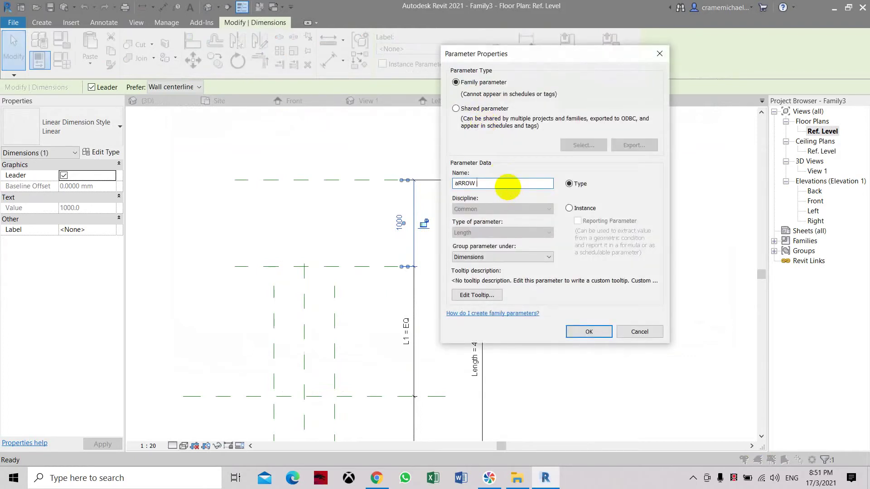
{"action": "key", "text": "BackSpace"}
{"action": "type", "text": "Arrow Length"}
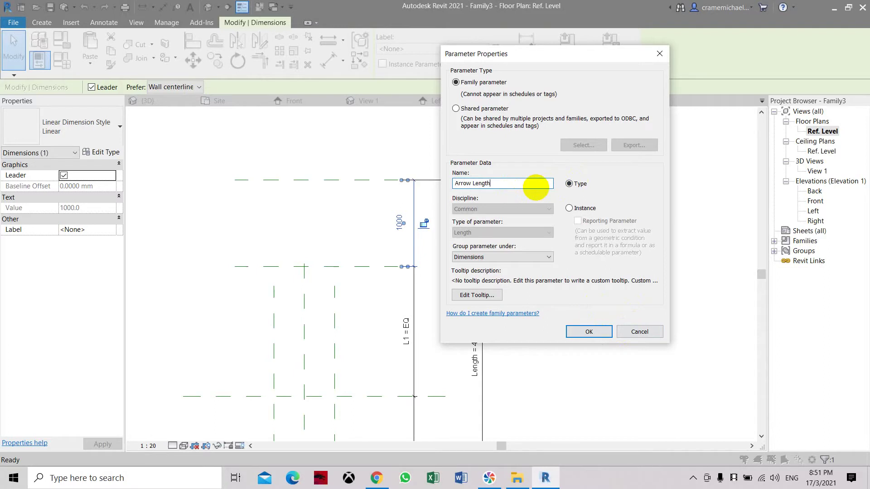
{"action": "left_click", "coordinate": [587, 332]}
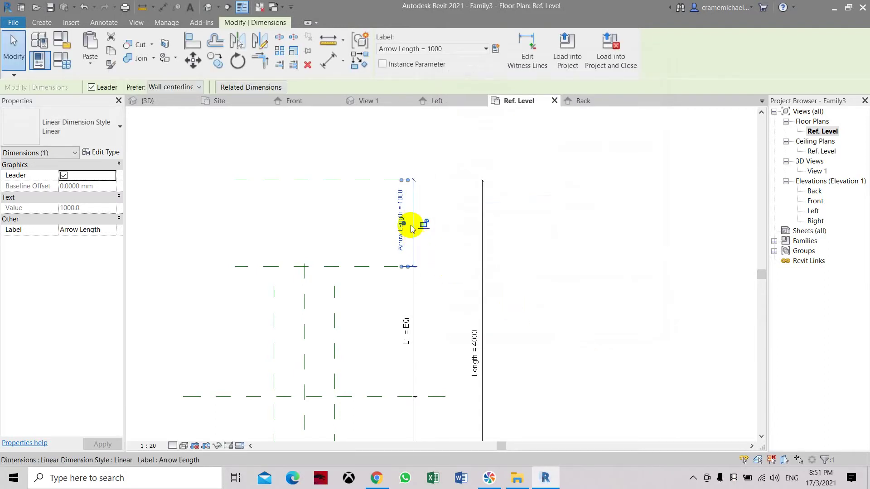
Check the Arrow Length parameter among the family types and close the list.
{"action": "scroll", "coordinate": [411, 228], "scroll_direction": "down", "scroll_amount": 2}
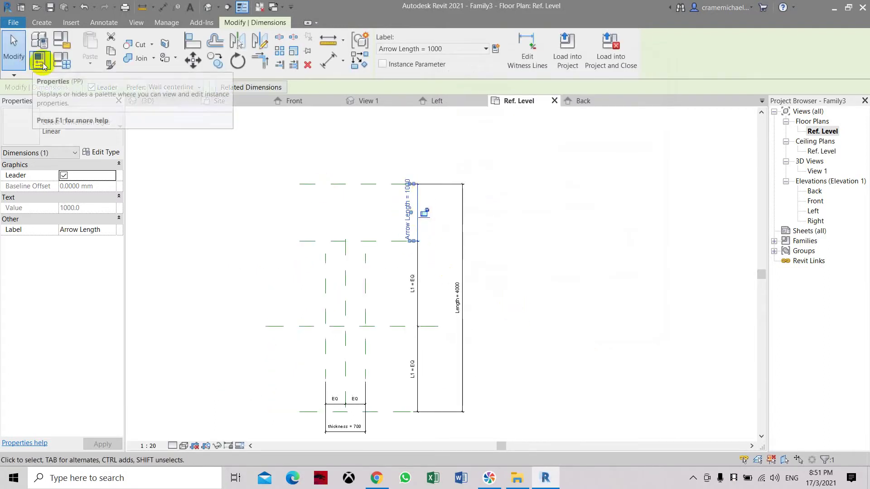
{"action": "left_click", "coordinate": [69, 65]}
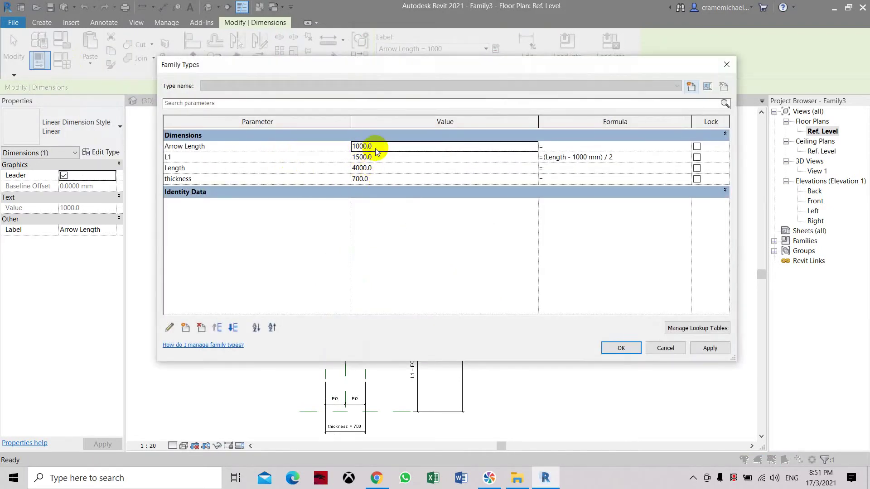
{"action": "left_click", "coordinate": [719, 350]}
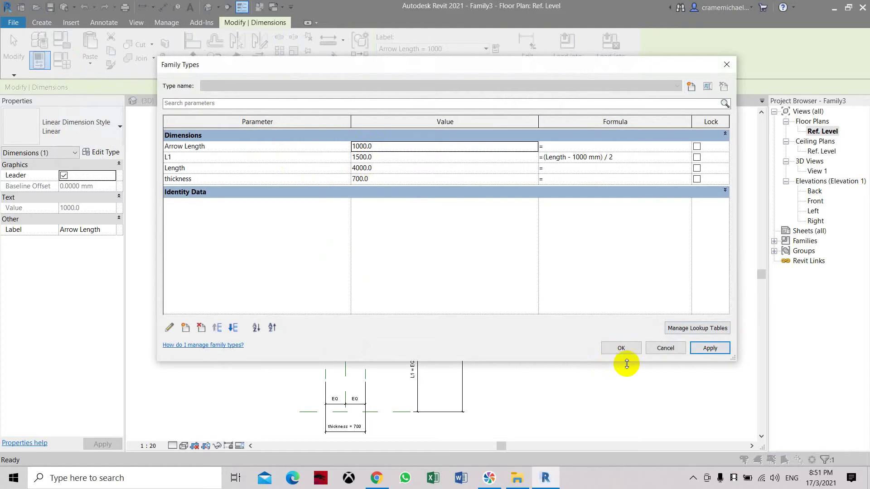
{"action": "left_click", "coordinate": [621, 348]}
{"action": "key", "text": "Escape"}
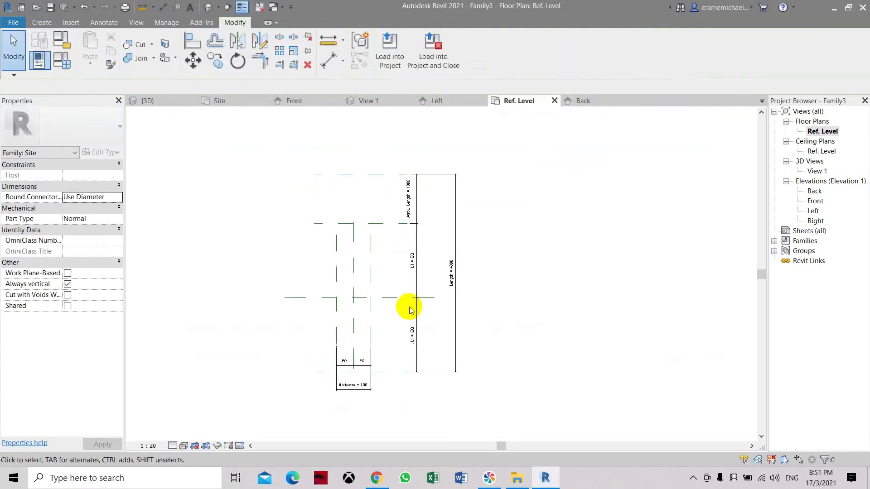
Extend the upper ends of the two outer vertical reference planes past the topmost horizontal reference plane.
{"action": "scroll", "coordinate": [342, 233], "scroll_direction": "up", "scroll_amount": 2}
{"action": "scroll", "coordinate": [341, 232], "scroll_direction": "down", "scroll_amount": 3}
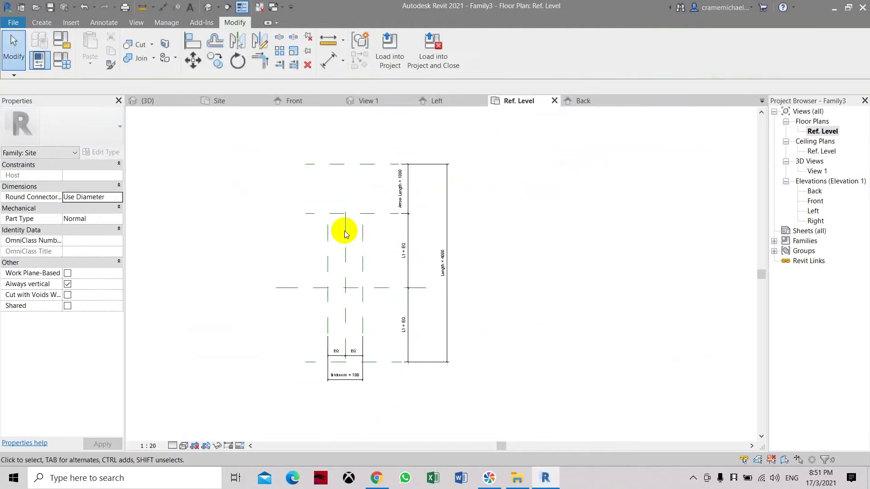
{"action": "left_click", "coordinate": [326, 232]}
{"action": "left_click_drag", "start_coordinate": [326, 229], "coordinate": [329, 140]}
{"action": "left_click", "coordinate": [361, 236]}
{"action": "left_click_drag", "start_coordinate": [362, 225], "coordinate": [359, 136]}
{"action": "scroll", "coordinate": [360, 259], "scroll_direction": "up", "scroll_amount": 3}
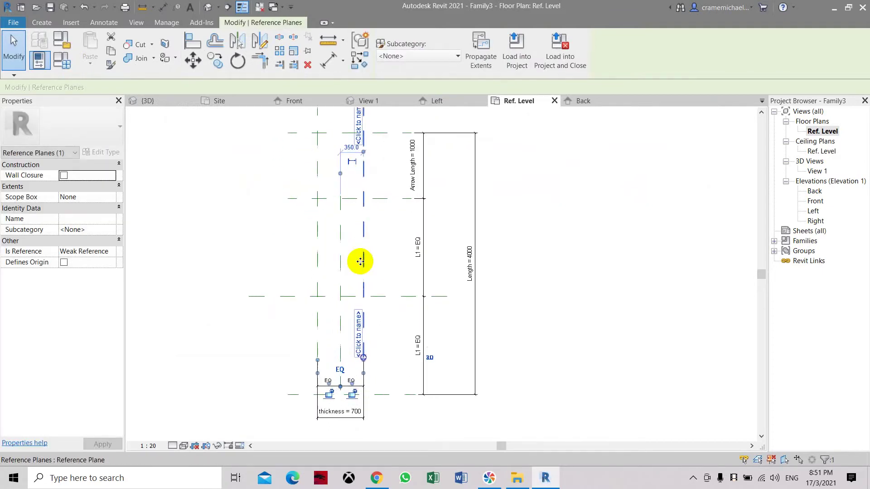
{"action": "left_click", "coordinate": [375, 229]}
{"action": "scroll", "coordinate": [344, 299], "scroll_direction": "down", "scroll_amount": 3}
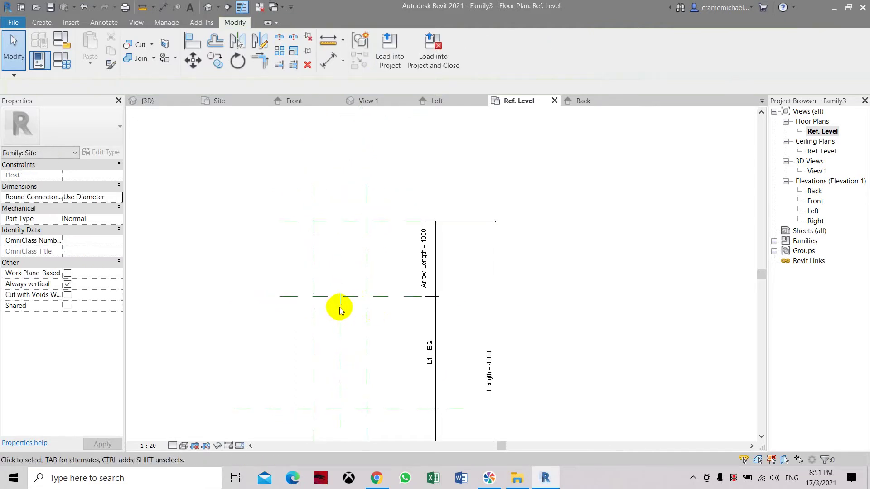
{"action": "scroll", "coordinate": [341, 233], "scroll_direction": "down", "scroll_amount": 1}
{"action": "scroll", "coordinate": [340, 285], "scroll_direction": "up", "scroll_amount": 1}
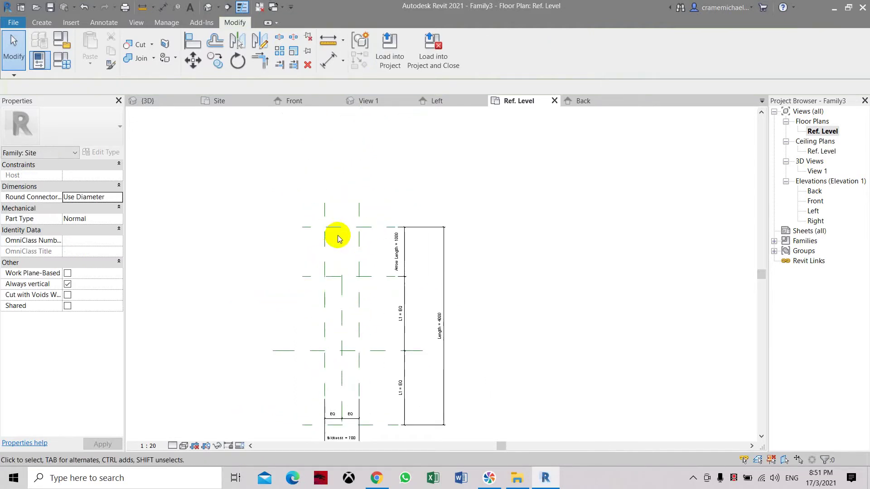
{"action": "scroll", "coordinate": [341, 224], "scroll_direction": "down", "scroll_amount": 2}
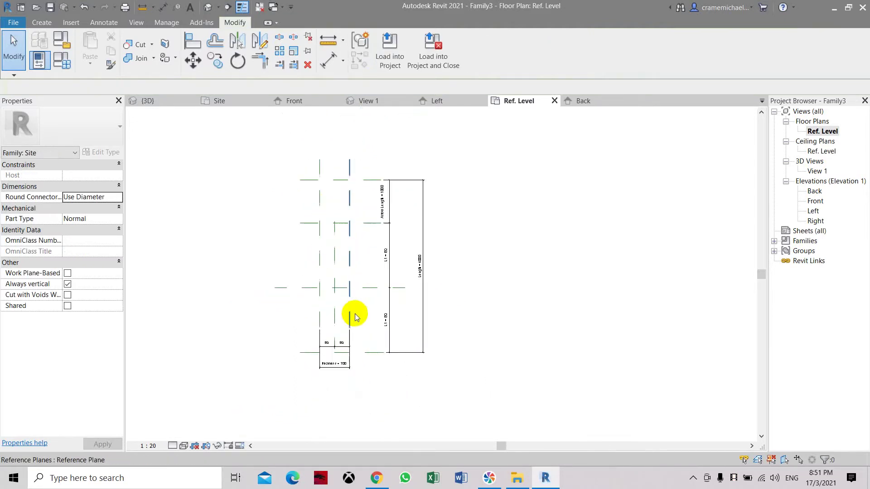
{"action": "scroll", "coordinate": [334, 268], "scroll_direction": "up", "scroll_amount": 4}
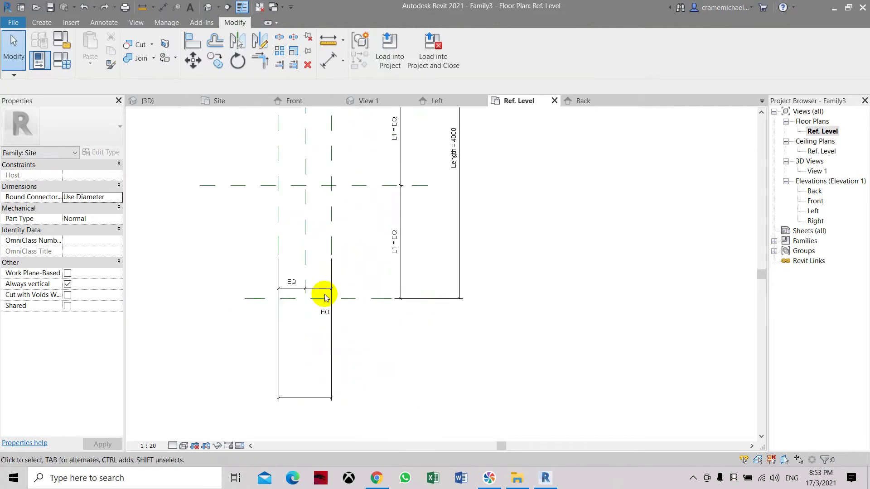
Move the EQ dimension below the lowest horizontal plane and extend the lower ends of the two outer vertical planes past that plane.
{"action": "left_click_drag", "start_coordinate": [318, 289], "coordinate": [312, 389]}
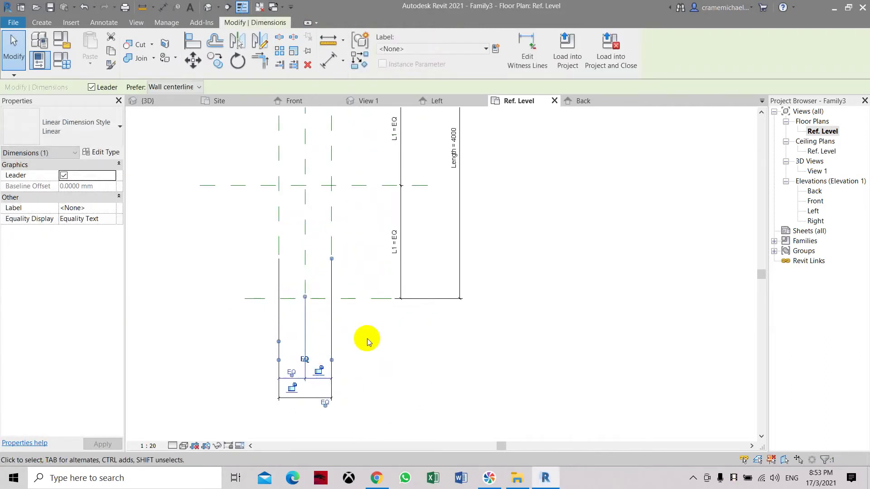
{"action": "left_click", "coordinate": [279, 248]}
{"action": "left_click_drag", "start_coordinate": [279, 253], "coordinate": [279, 325]}
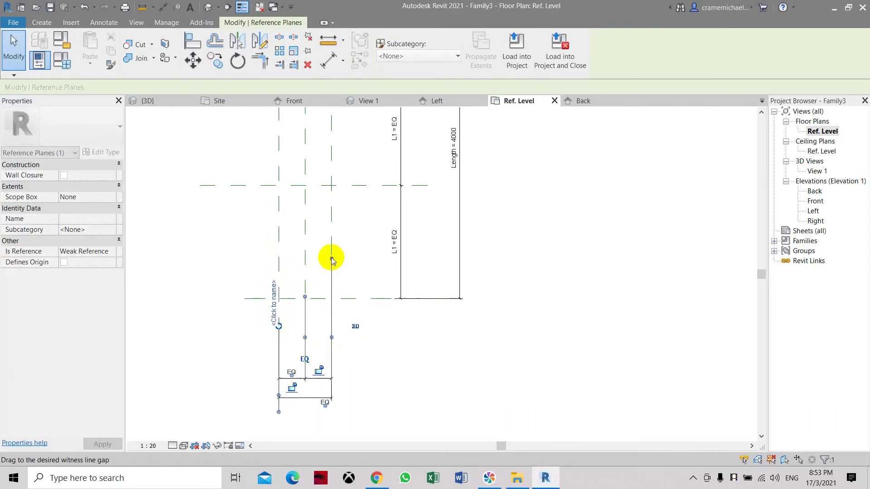
{"action": "left_click_drag", "start_coordinate": [331, 257], "coordinate": [330, 330]}
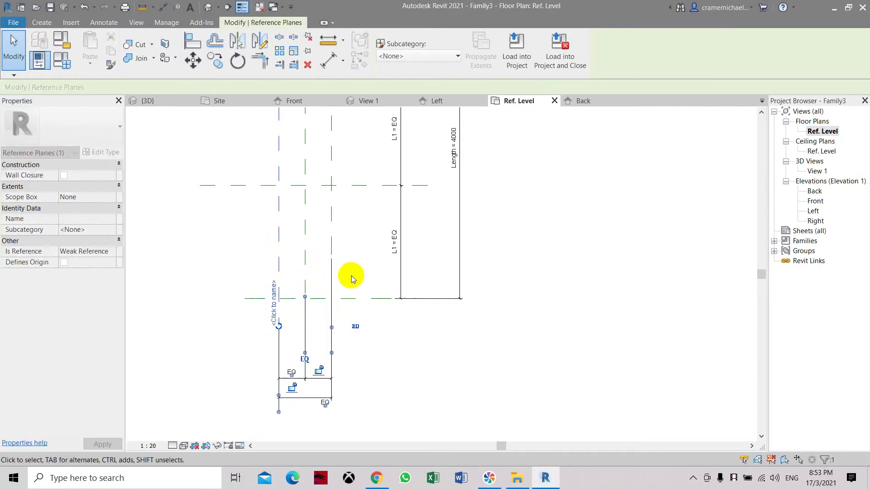
{"action": "left_click", "coordinate": [332, 248]}
{"action": "left_click_drag", "start_coordinate": [332, 256], "coordinate": [333, 326]}
{"action": "scroll", "coordinate": [363, 286], "scroll_direction": "up", "scroll_amount": 3}
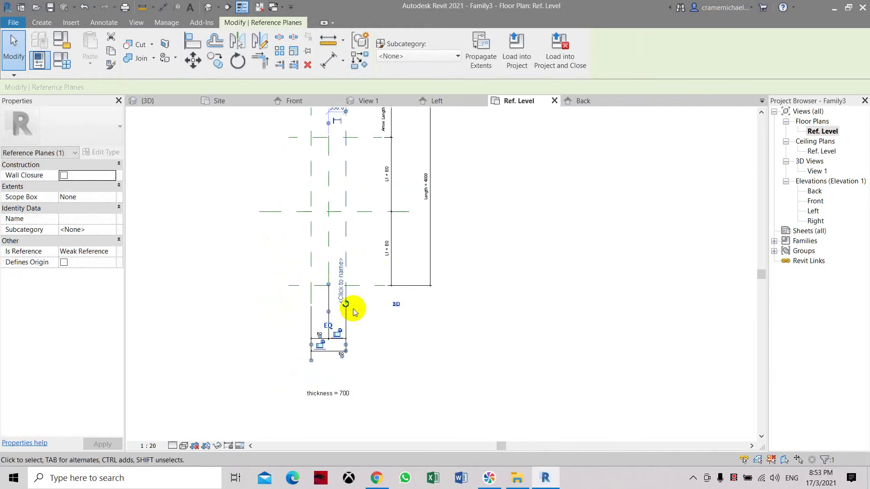
{"action": "scroll", "coordinate": [351, 286], "scroll_direction": "down", "scroll_amount": 3}
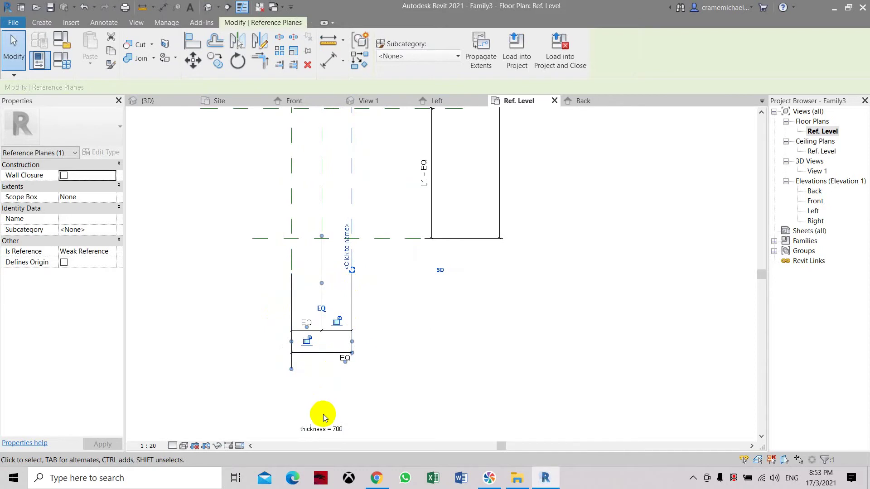
Place the thickness dimension text just below its dimension line and the misplaced EQ text above its own segment.
{"action": "left_click", "coordinate": [323, 432]}
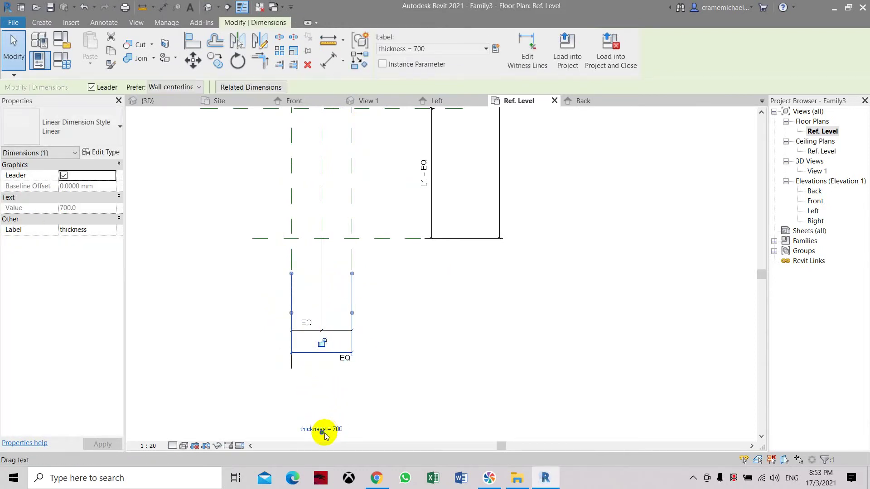
{"action": "left_click_drag", "start_coordinate": [325, 430], "coordinate": [325, 364]}
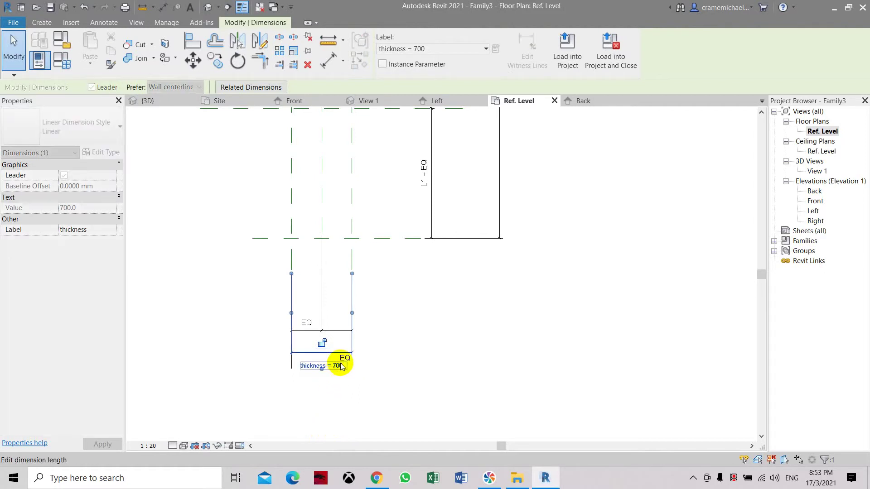
{"action": "scroll", "coordinate": [342, 361], "scroll_direction": "up", "scroll_amount": 5}
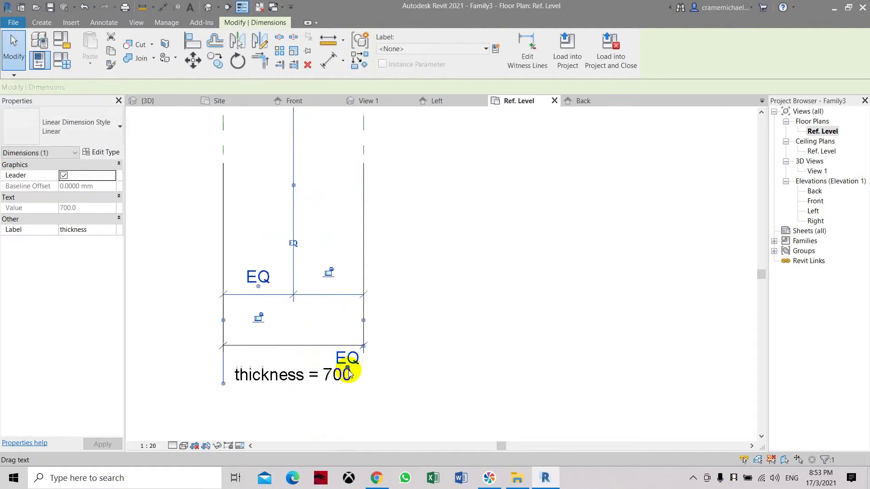
{"action": "left_click", "coordinate": [347, 364]}
{"action": "left_click_drag", "start_coordinate": [349, 369], "coordinate": [328, 287]}
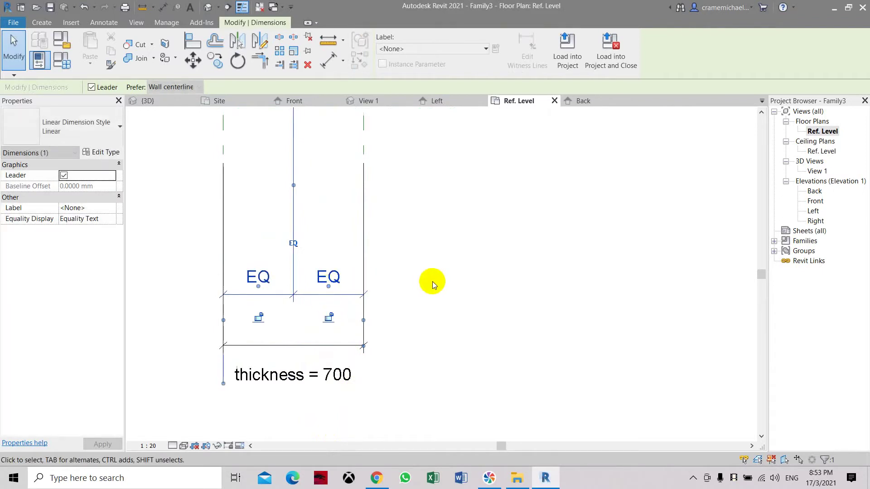
{"action": "left_click", "coordinate": [431, 286]}
{"action": "scroll", "coordinate": [400, 327], "scroll_direction": "down", "scroll_amount": 3}
{"action": "middle_click_drag", "start_coordinate": [428, 256], "coordinate": [427, 307]}
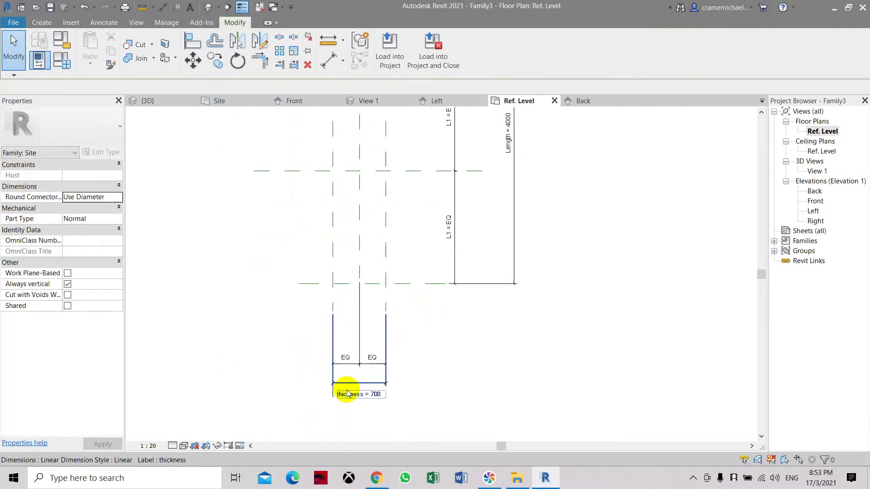
Draw two vertical reference planes, one outside each thickness plane, extending beyond the lowest and topmost horizontal planes.
{"action": "middle_click_drag", "start_coordinate": [396, 261], "coordinate": [383, 322]}
{"action": "scroll", "coordinate": [384, 321], "scroll_direction": "down", "scroll_amount": 2}
{"action": "middle_click_drag", "start_coordinate": [400, 218], "coordinate": [334, 229]}
{"action": "scroll", "coordinate": [317, 251], "scroll_direction": "up", "scroll_amount": 1}
{"action": "scroll", "coordinate": [317, 250], "scroll_direction": "down", "scroll_amount": 2}
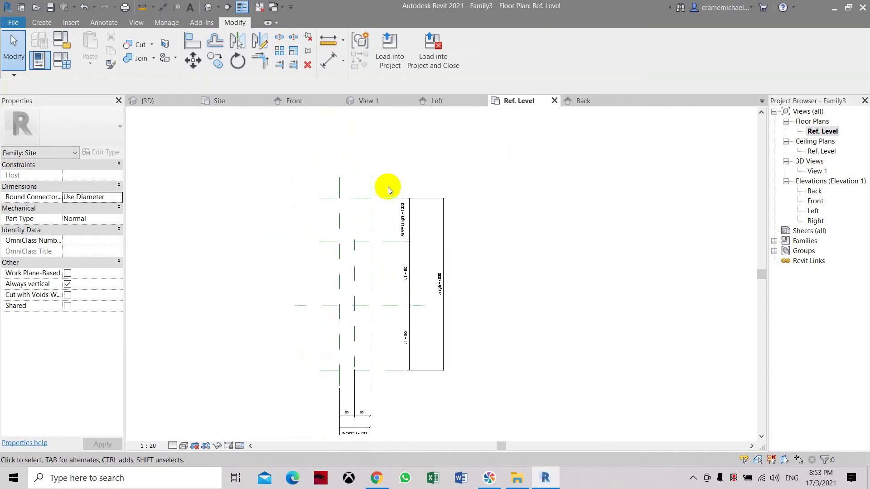
{"action": "left_click", "coordinate": [42, 23]}
{"action": "left_click", "coordinate": [658, 46]}
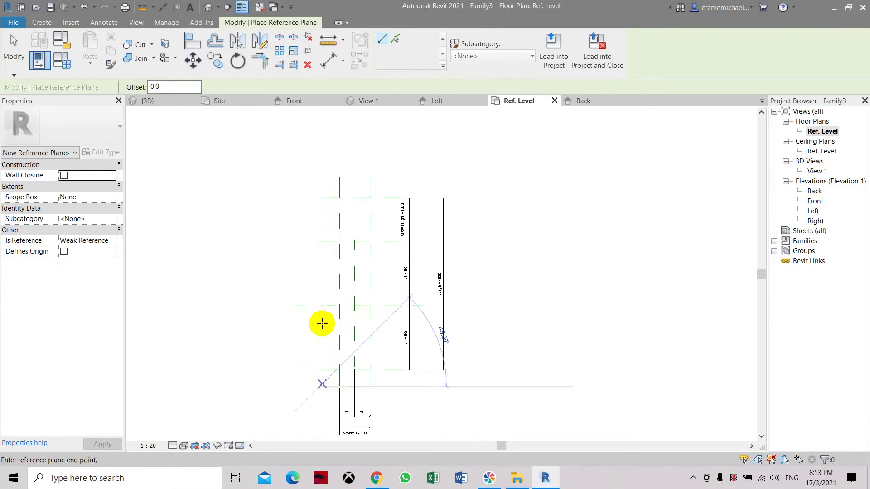
{"action": "left_click", "coordinate": [321, 386]}
{"action": "left_click", "coordinate": [320, 142]}
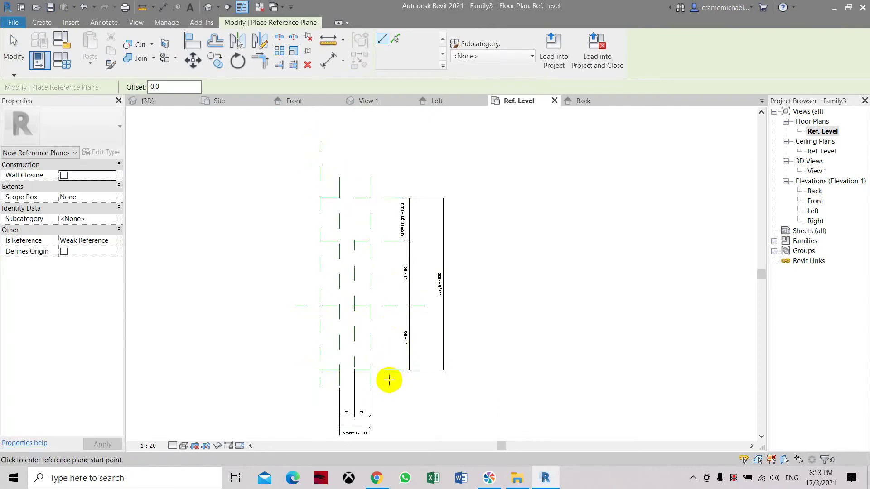
{"action": "left_click", "coordinate": [387, 380]}
{"action": "left_click", "coordinate": [387, 151]}
{"action": "key", "text": "Escape"}
{"action": "key", "text": "Escape"}
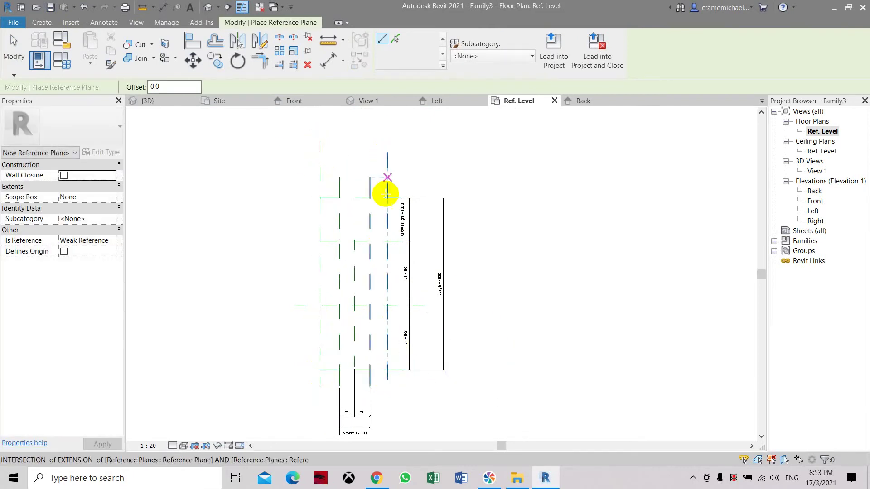
Dimension the two new outer vertical planes through the centre plane and set the segments equal.
{"action": "scroll", "coordinate": [387, 196], "scroll_direction": "up", "scroll_amount": 3}
{"action": "middle_click_drag", "start_coordinate": [391, 214], "coordinate": [387, 229]}
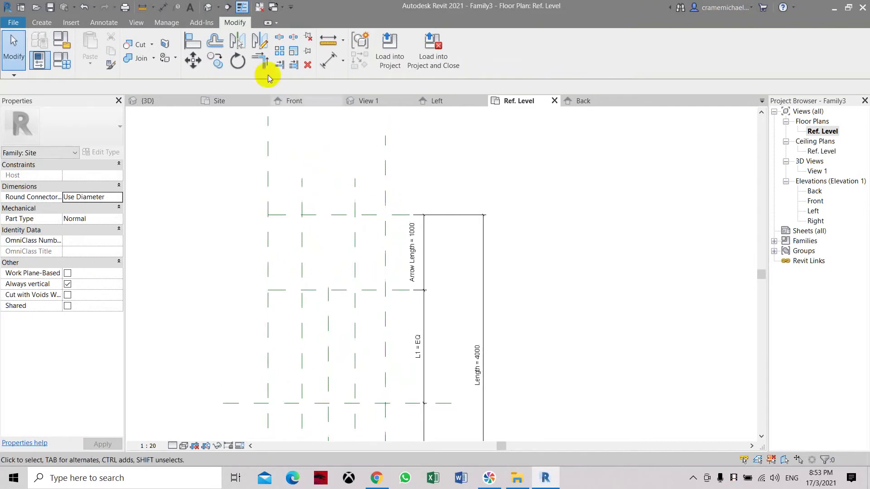
{"action": "left_click", "coordinate": [329, 59]}
{"action": "left_click", "coordinate": [325, 310]}
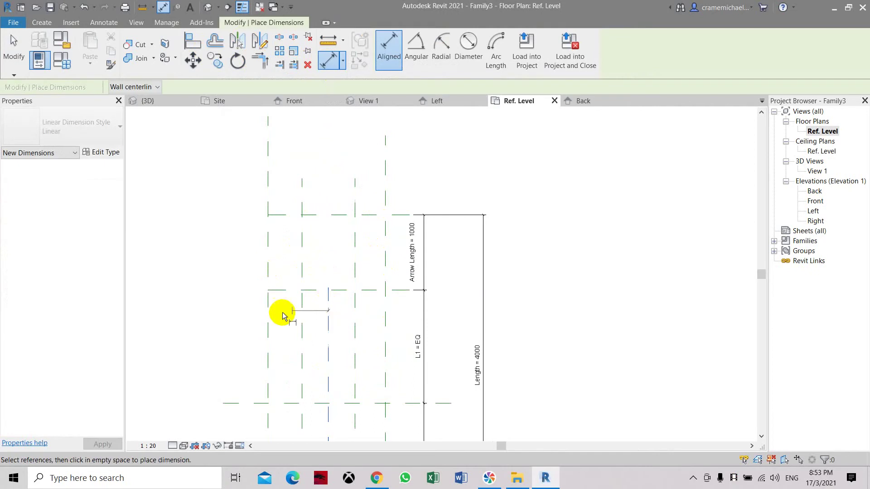
{"action": "left_click", "coordinate": [268, 315]}
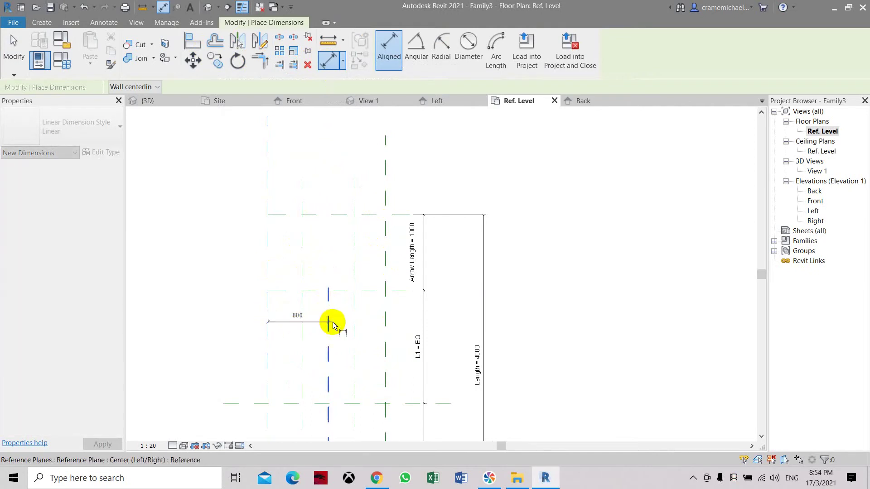
{"action": "left_click", "coordinate": [385, 327]}
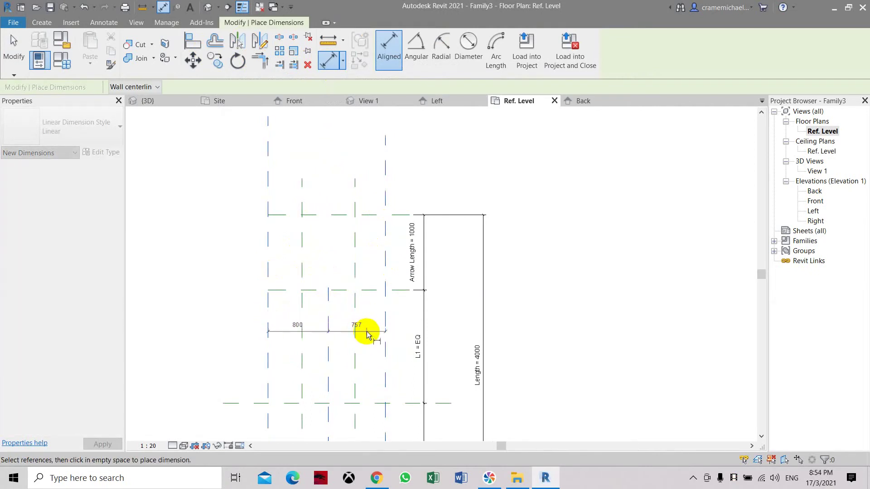
{"action": "left_click", "coordinate": [363, 332]}
{"action": "scroll", "coordinate": [301, 240], "scroll_direction": "down", "scroll_amount": 2}
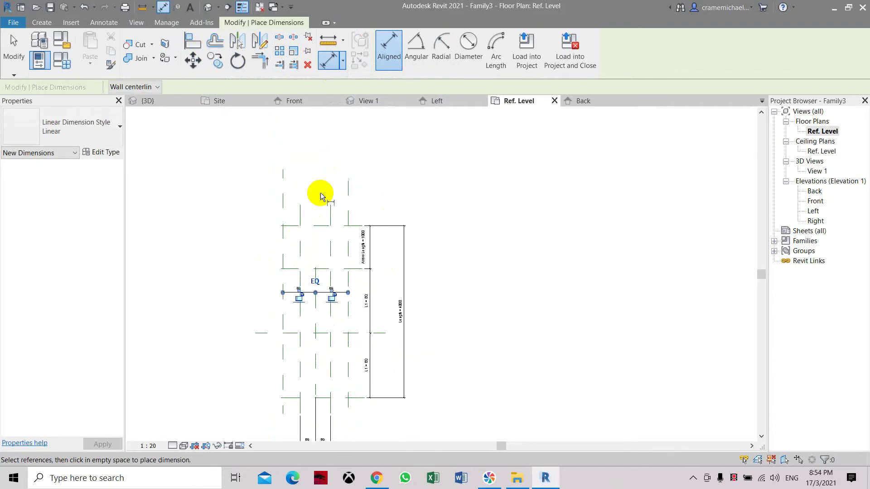
Place an overall aligned dimension between the two outermost vertical planes above the topmost horizontal plane.
{"action": "left_click", "coordinate": [388, 45]}
{"action": "left_click", "coordinate": [284, 315]}
{"action": "left_click", "coordinate": [346, 312]}
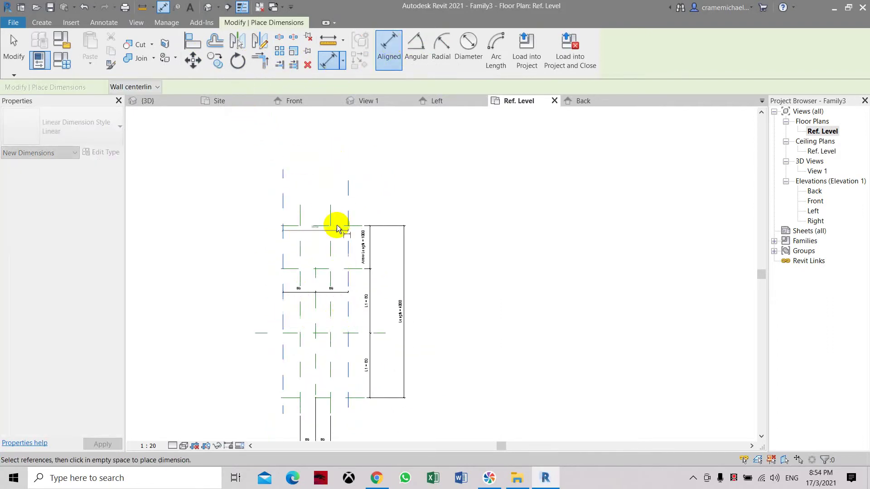
{"action": "left_click", "coordinate": [334, 171]}
{"action": "scroll", "coordinate": [330, 150], "scroll_direction": "up", "scroll_amount": 1}
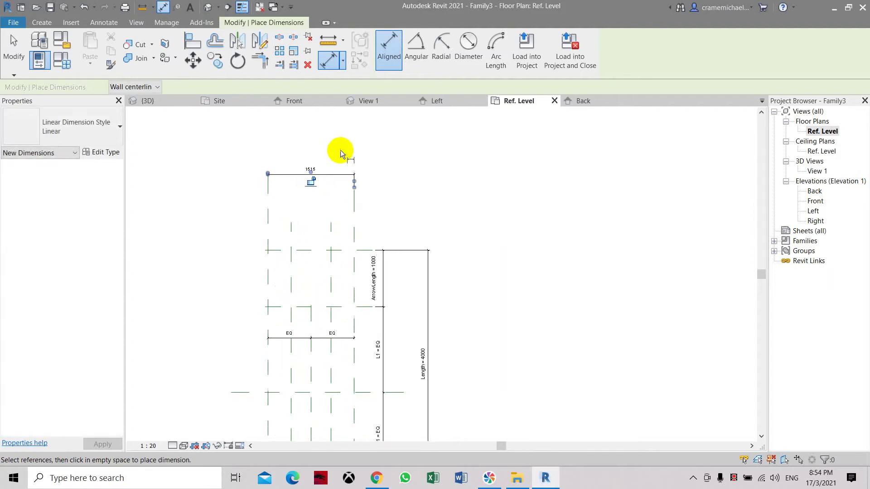
{"action": "key", "text": "Escape"}
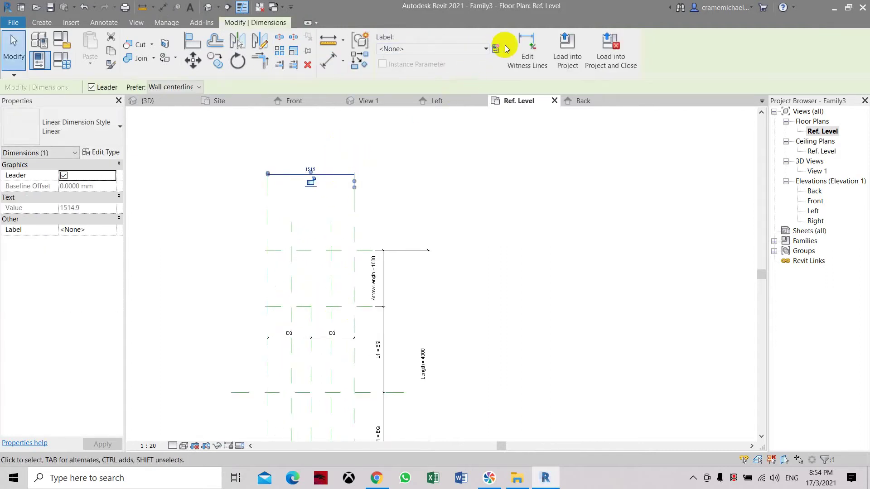
Label the overall dimension between the outermost vertical planes with a new type parameter named Arrow Width.
{"action": "left_click", "coordinate": [496, 48]}
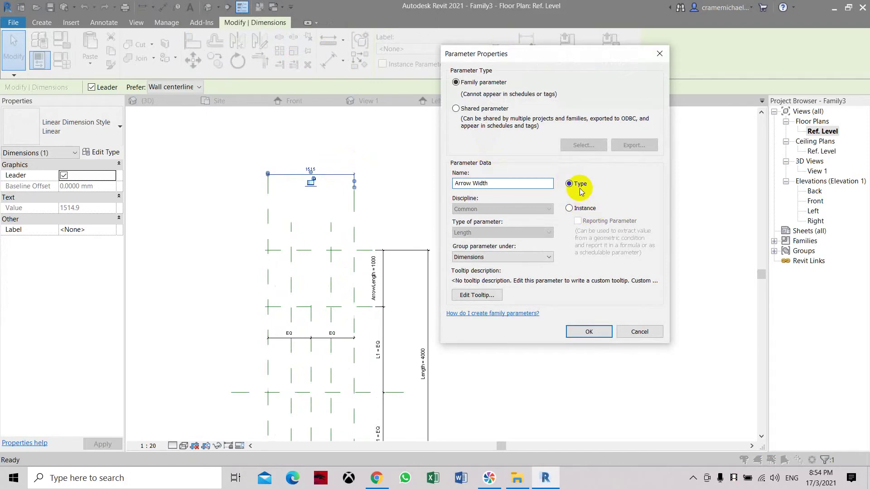
{"action": "left_click", "coordinate": [581, 329]}
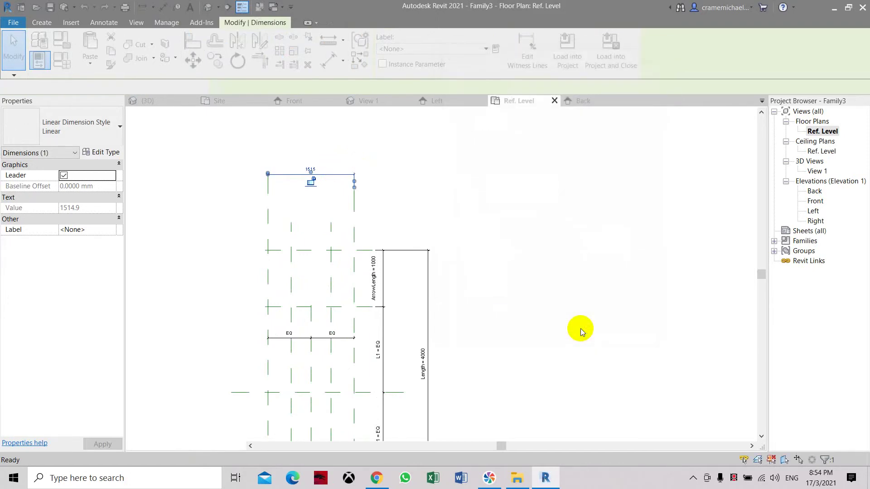
{"action": "scroll", "coordinate": [322, 115], "scroll_direction": "down", "scroll_amount": 2}
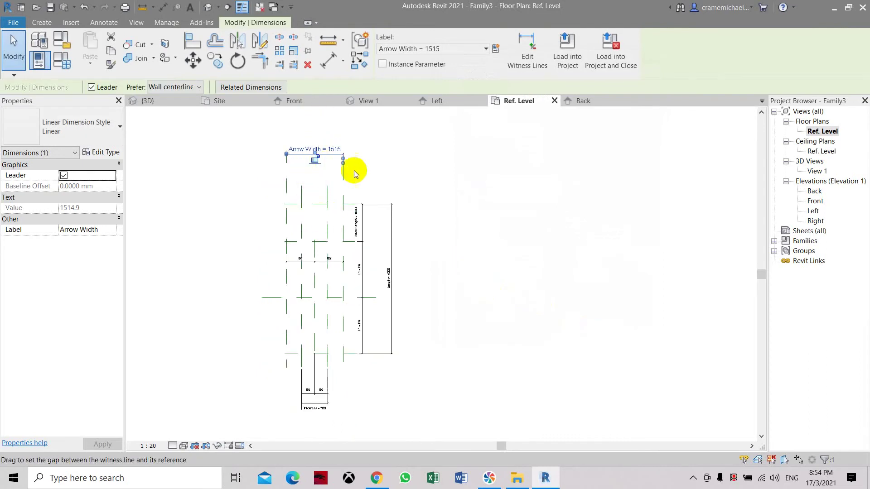
Start an extrusion and sketch the arrowhead's two sloping edges from the outermost planes to the apex on the centre plane.
{"action": "scroll", "coordinate": [313, 275], "scroll_direction": "up", "scroll_amount": 3}
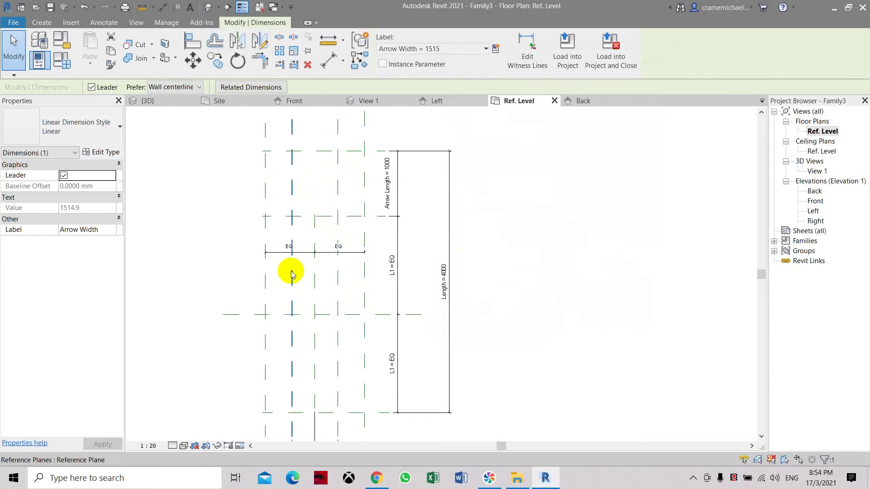
{"action": "scroll", "coordinate": [335, 284], "scroll_direction": "down", "scroll_amount": 3}
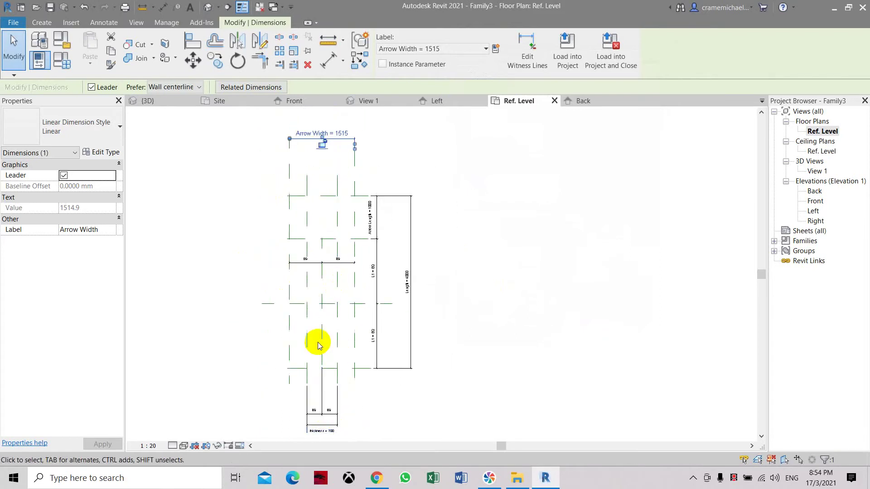
{"action": "scroll", "coordinate": [318, 346], "scroll_direction": "up", "scroll_amount": 1}
{"action": "scroll", "coordinate": [329, 196], "scroll_direction": "up", "scroll_amount": 1}
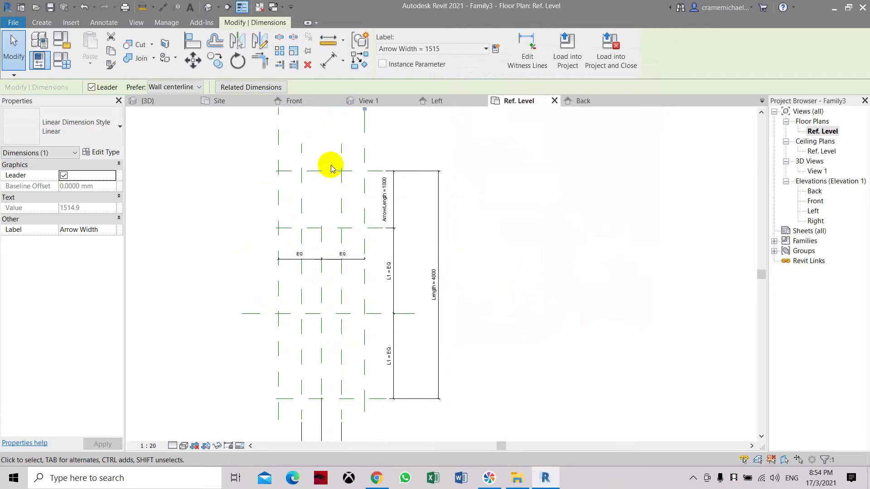
{"action": "scroll", "coordinate": [323, 159], "scroll_direction": "down", "scroll_amount": 1}
{"action": "left_click", "coordinate": [40, 22]}
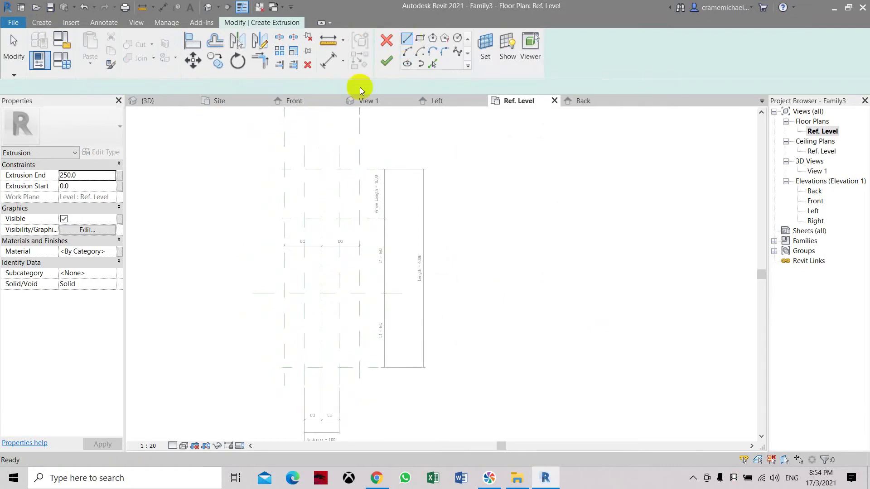
{"action": "left_click", "coordinate": [281, 219]}
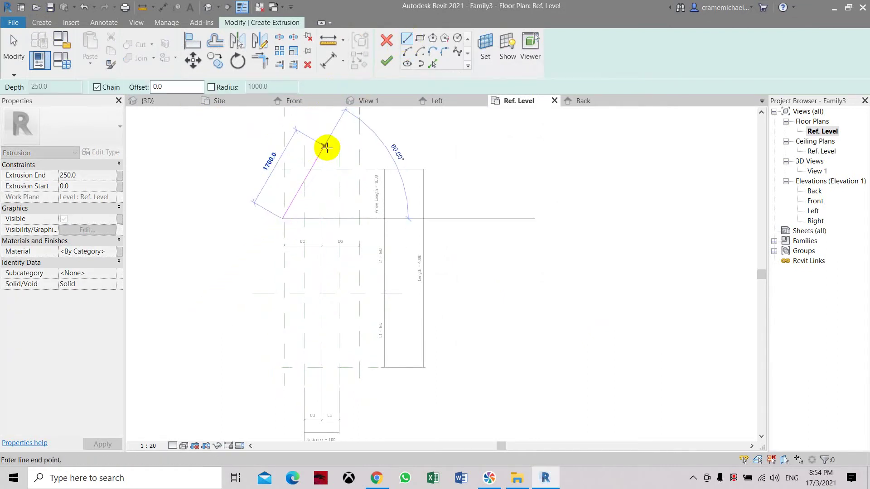
{"action": "left_click", "coordinate": [320, 168]}
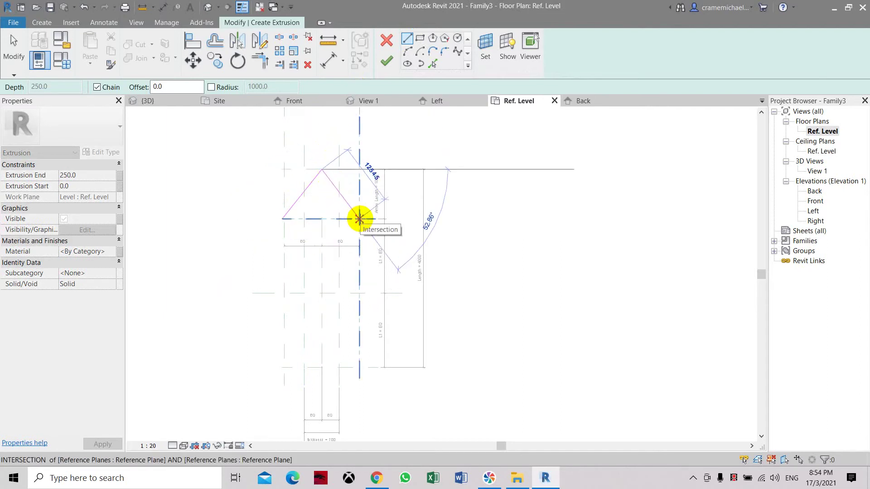
{"action": "scroll", "coordinate": [360, 219], "scroll_direction": "up", "scroll_amount": 3}
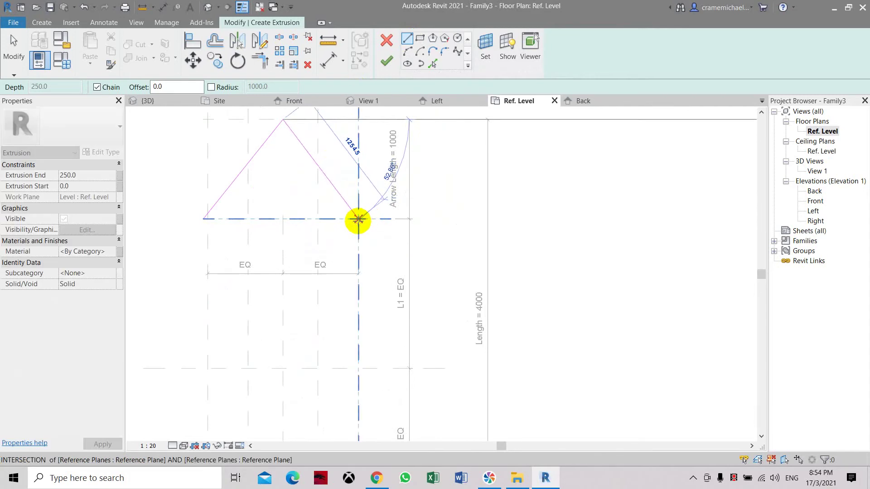
{"action": "left_click", "coordinate": [359, 219]}
{"action": "scroll", "coordinate": [367, 214], "scroll_direction": "down", "scroll_amount": 2}
{"action": "scroll", "coordinate": [369, 213], "scroll_direction": "up", "scroll_amount": 3}
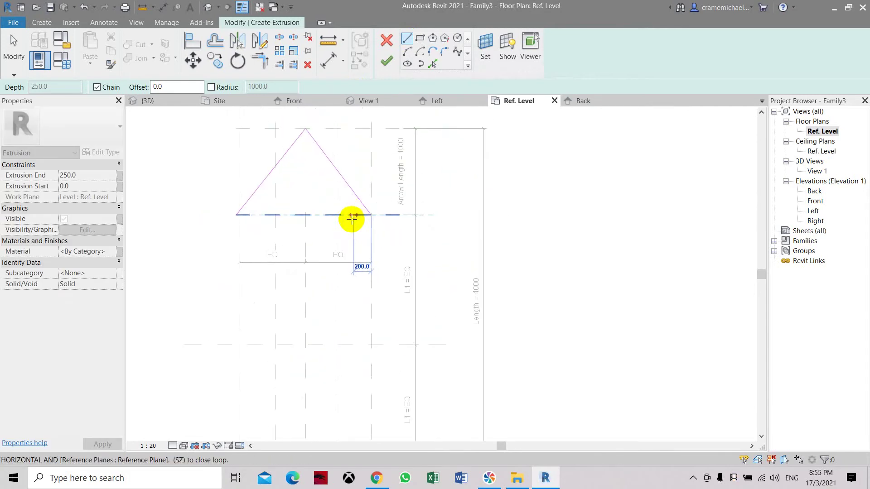
Complete the closed arrow outline by sketching the shaft along the thickness planes down to the lowest plane and back to the arrowhead's base corner.
{"action": "left_click", "coordinate": [336, 215]}
{"action": "scroll", "coordinate": [336, 215], "scroll_direction": "down", "scroll_amount": 2}
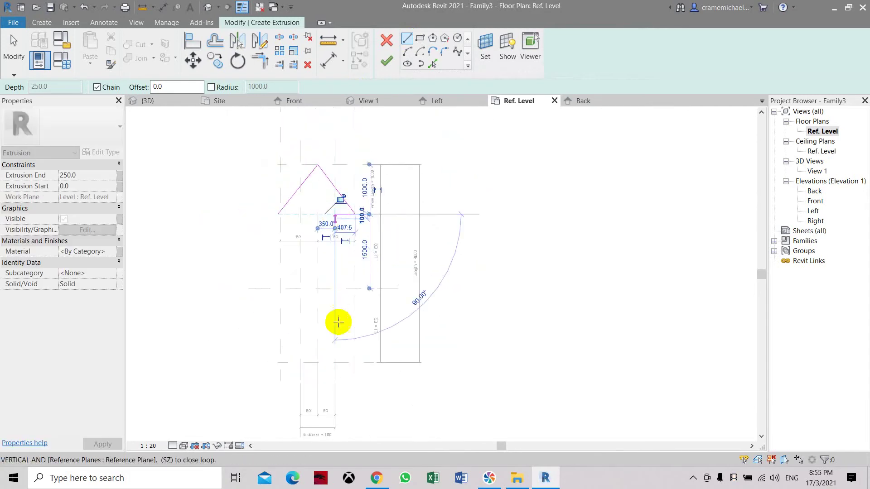
{"action": "left_click", "coordinate": [334, 363]}
{"action": "left_click", "coordinate": [300, 362]}
{"action": "left_click", "coordinate": [300, 214]}
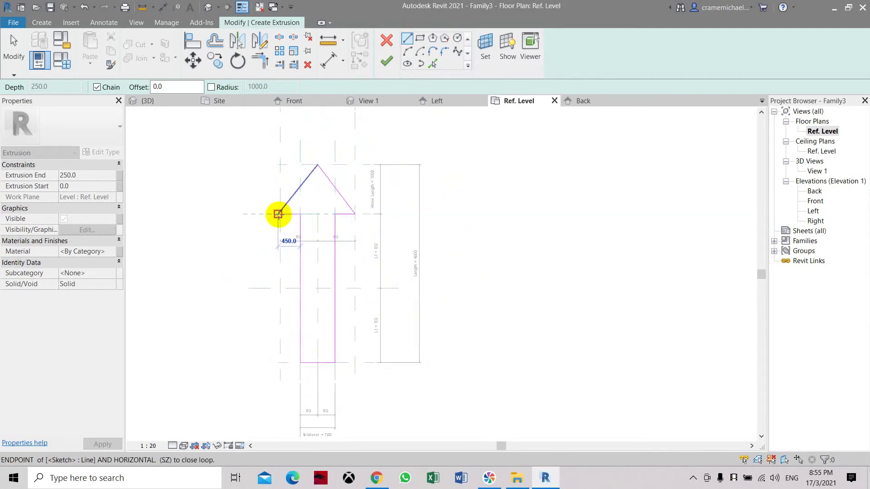
{"action": "left_click", "coordinate": [280, 214]}
{"action": "scroll", "coordinate": [382, 226], "scroll_direction": "up", "scroll_amount": 2}
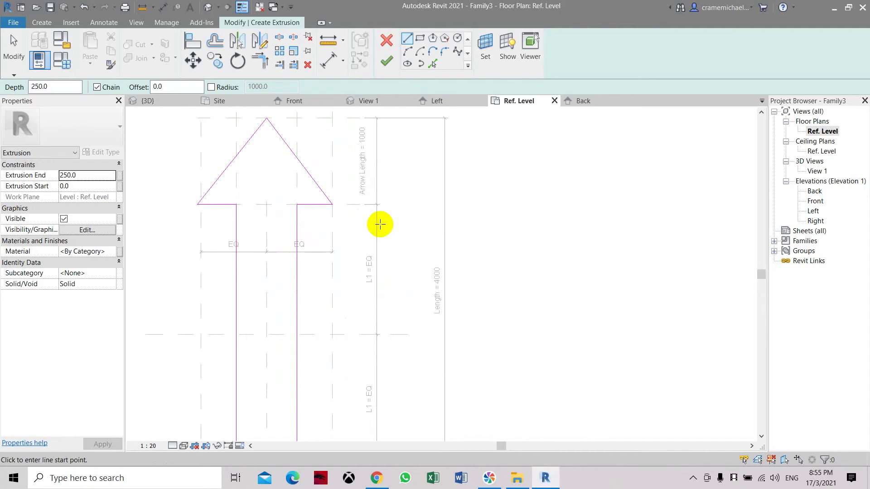
{"action": "scroll", "coordinate": [369, 189], "scroll_direction": "down", "scroll_amount": 2}
{"action": "mouse_move", "coordinate": [370, 189]}
{"action": "middle_mouse_down"}
{"action": "mouse_move", "coordinate": [378, 240]}
{"action": "mouse_move", "coordinate": [379, 194]}
{"action": "middle_mouse_up"}
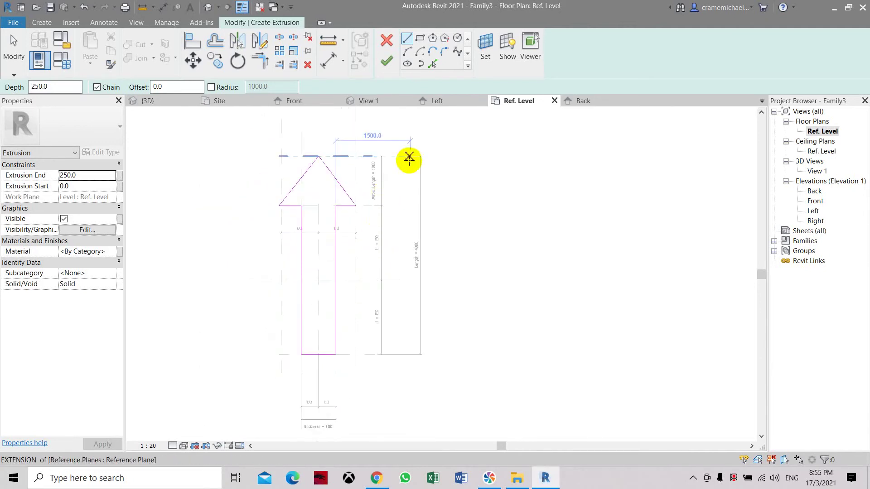
{"action": "middle_click_drag", "start_coordinate": [408, 157], "coordinate": [426, 167]}
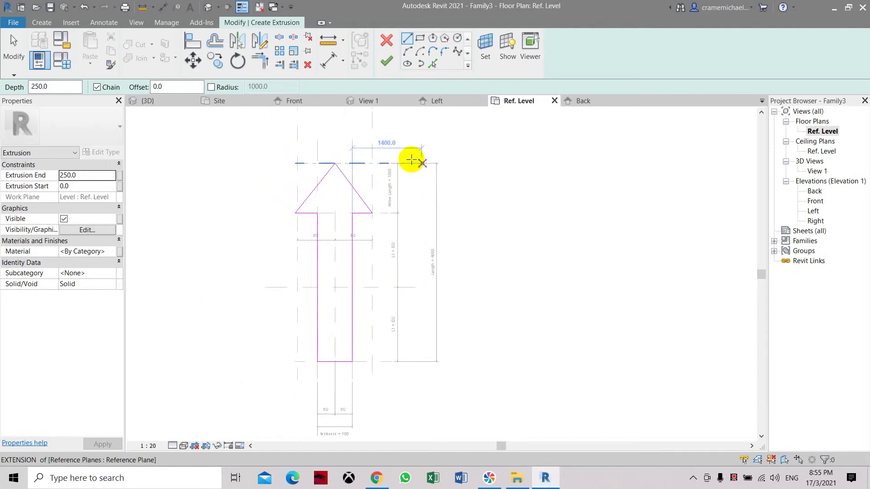
Set the extrusion end to 1.6, finish the arrow extrusion, and show it in the default 3D view.
{"action": "left_click", "coordinate": [90, 178]}
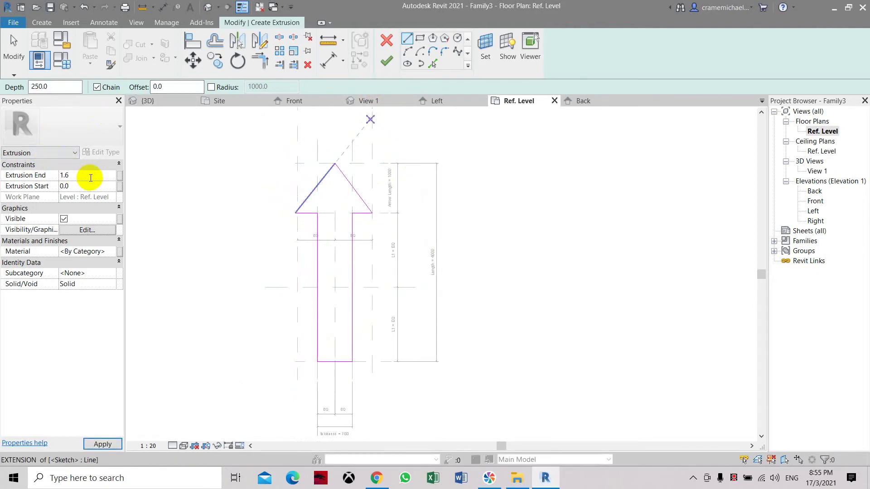
{"action": "left_click", "coordinate": [103, 445]}
{"action": "left_click", "coordinate": [387, 61]}
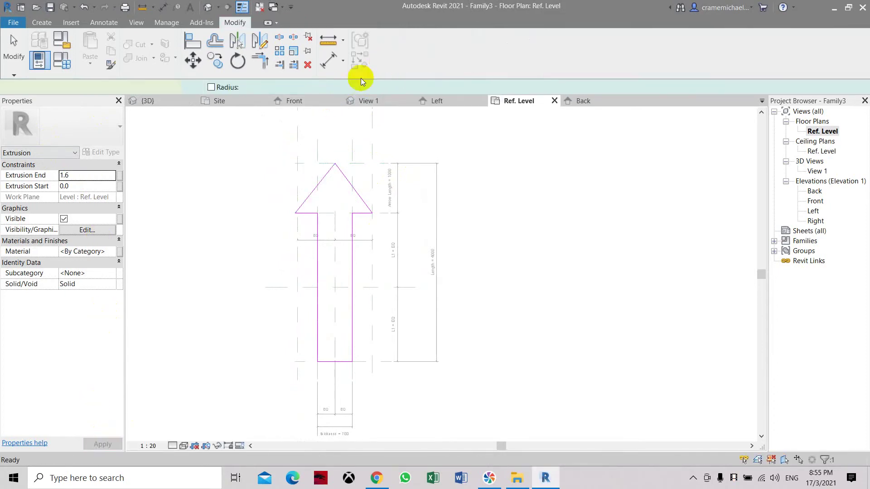
{"action": "scroll", "coordinate": [419, 209], "scroll_direction": "down", "scroll_amount": 2}
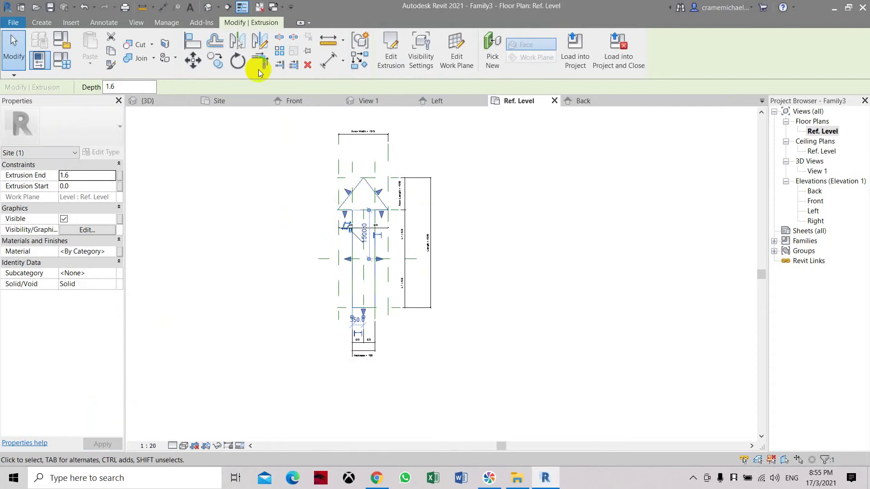
{"action": "left_click", "coordinate": [206, 8]}
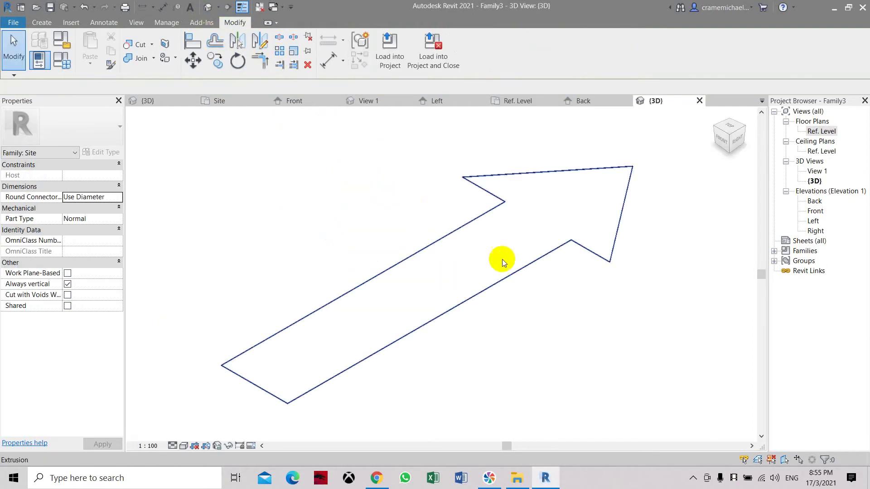
{"action": "mouse_move", "coordinate": [730, 139]}
{"action": "left_mouse_down"}
{"action": "mouse_move", "coordinate": [719, 131]}
{"action": "mouse_move", "coordinate": [727, 141]}
{"action": "left_mouse_up"}
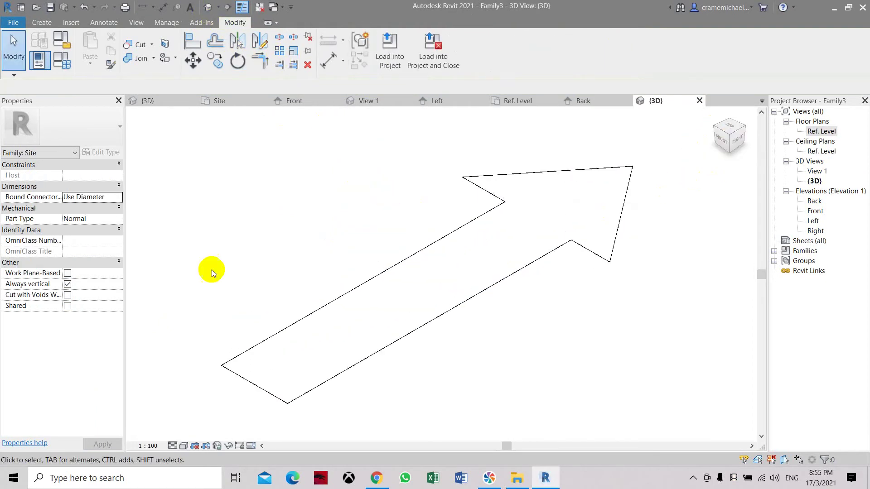
For the arrow extrusion's material, search for paint and add Wall Texture, Orange Peel from the AEC Paint library to the project materials.
{"action": "left_click", "coordinate": [36, 23]}
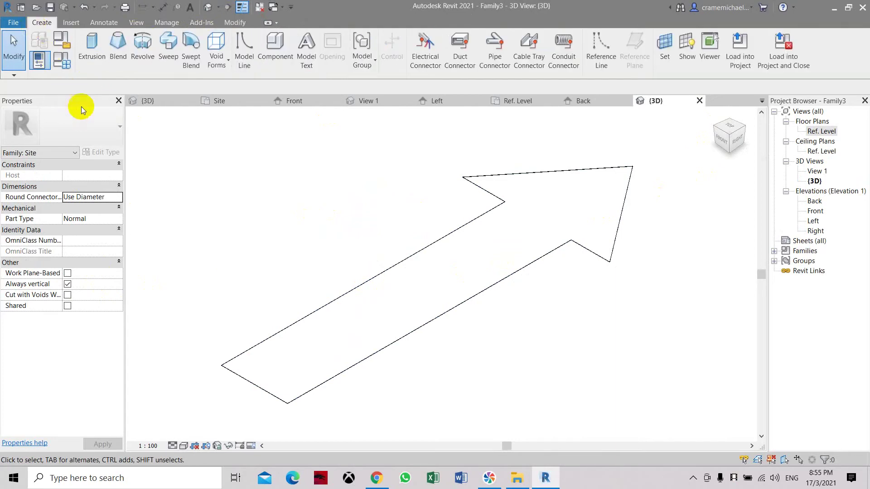
{"action": "double_click", "coordinate": [821, 131]}
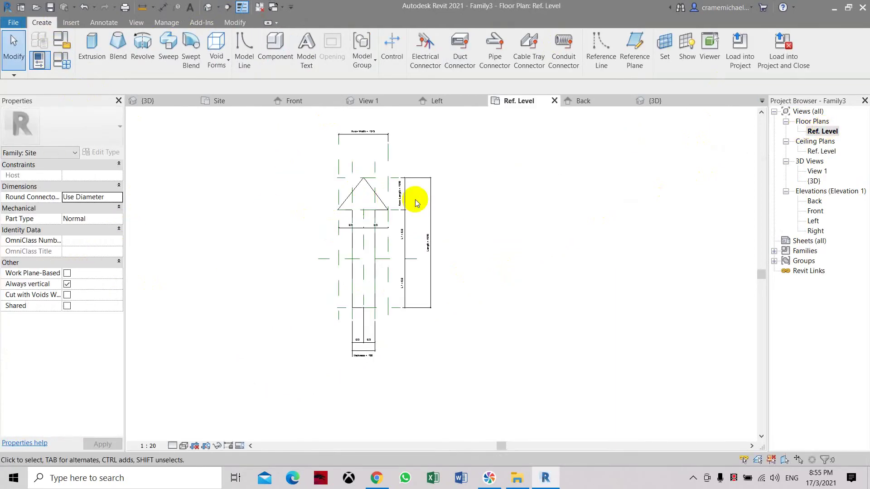
{"action": "left_click", "coordinate": [367, 198]}
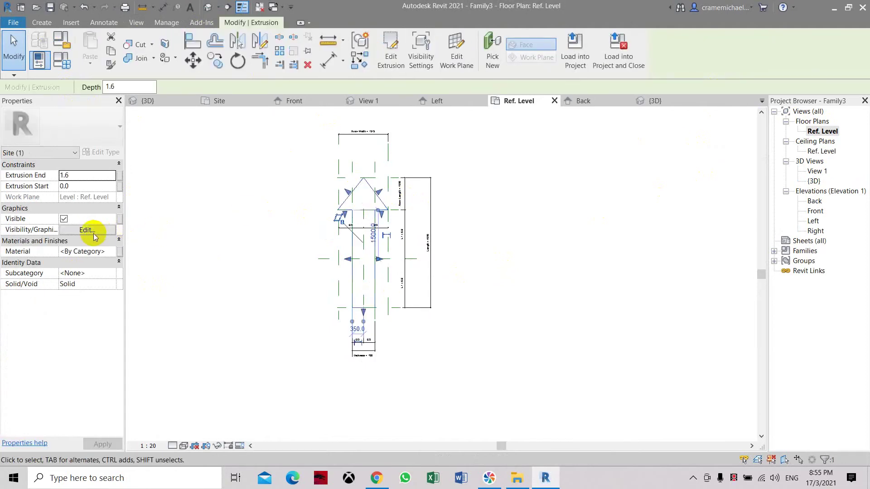
{"action": "left_click", "coordinate": [112, 254]}
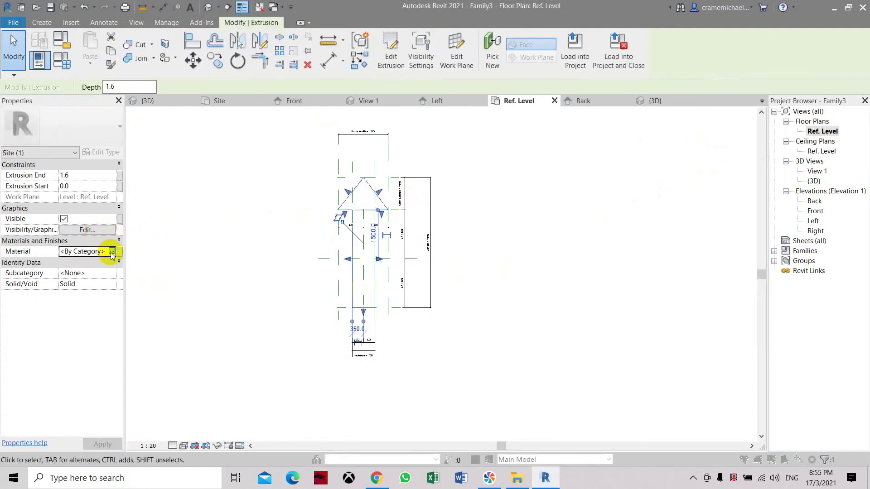
{"action": "left_click", "coordinate": [112, 252]}
{"action": "scroll", "coordinate": [233, 170], "scroll_direction": "up", "scroll_amount": 1}
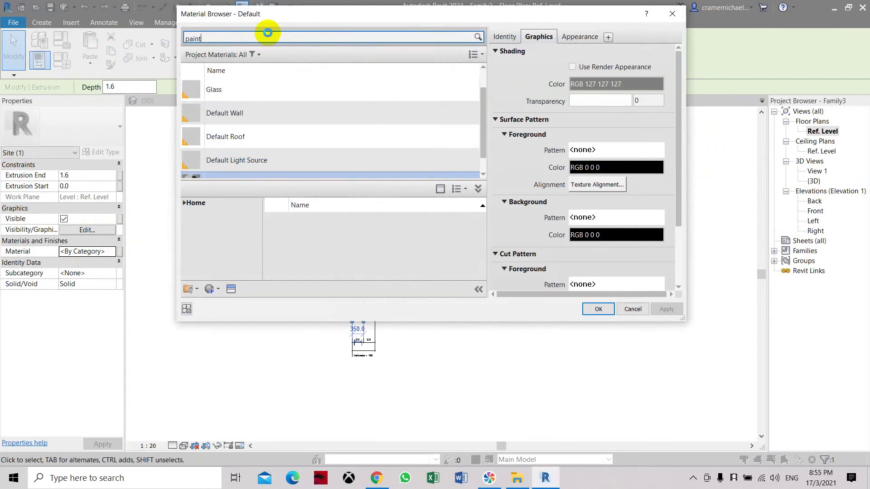
{"action": "left_click", "coordinate": [231, 253]}
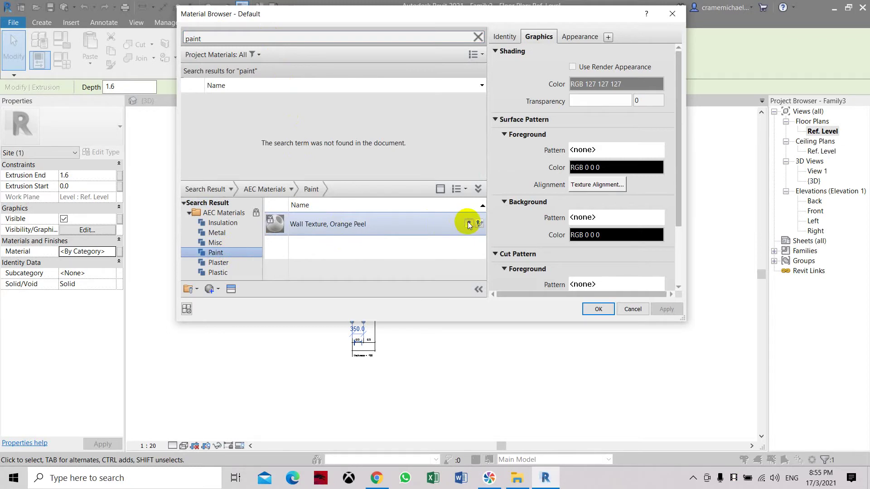
{"action": "left_click", "coordinate": [468, 223]}
Duplicate the Wall Texture, Orange Peel material and name the copy Paint-Yellow Arrow.
{"action": "right_click", "coordinate": [356, 107]}
{"action": "left_click", "coordinate": [388, 123]}
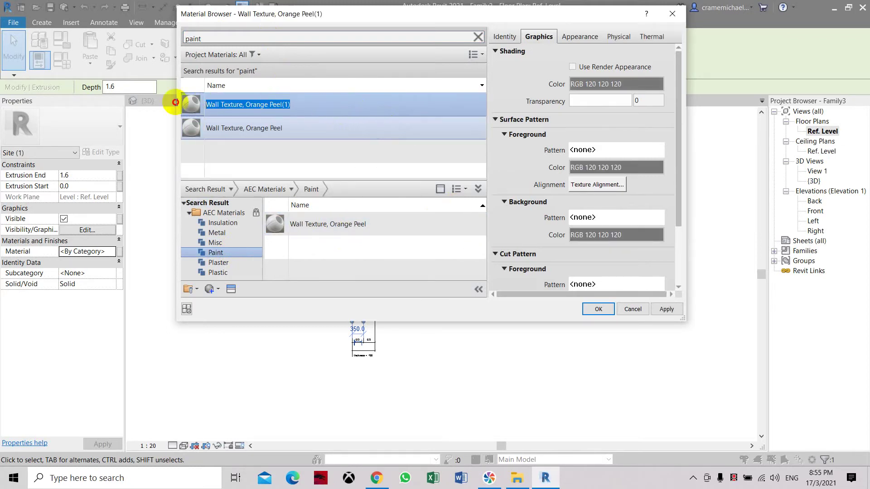
{"action": "type", "text": "Paint-Yellow Arrow"}
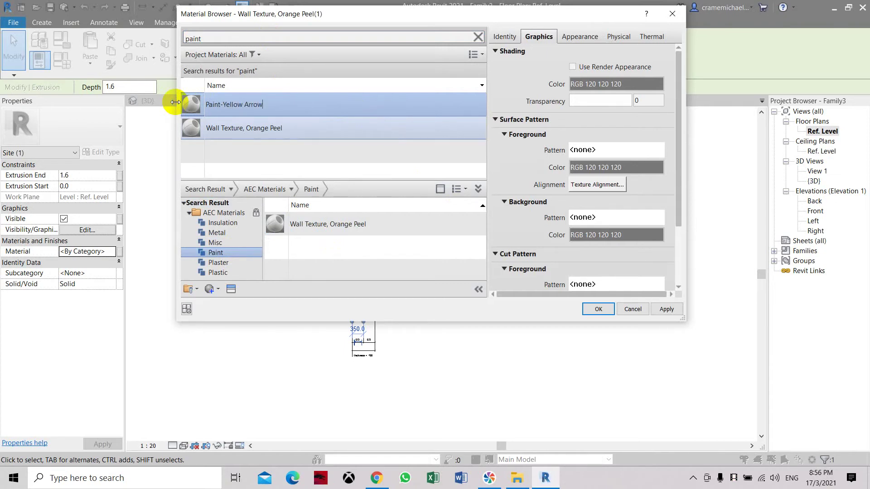
Set the shading color of Paint-Yellow Arrow to yellow, RGB 255 255 0.
{"action": "left_click", "coordinate": [593, 88]}
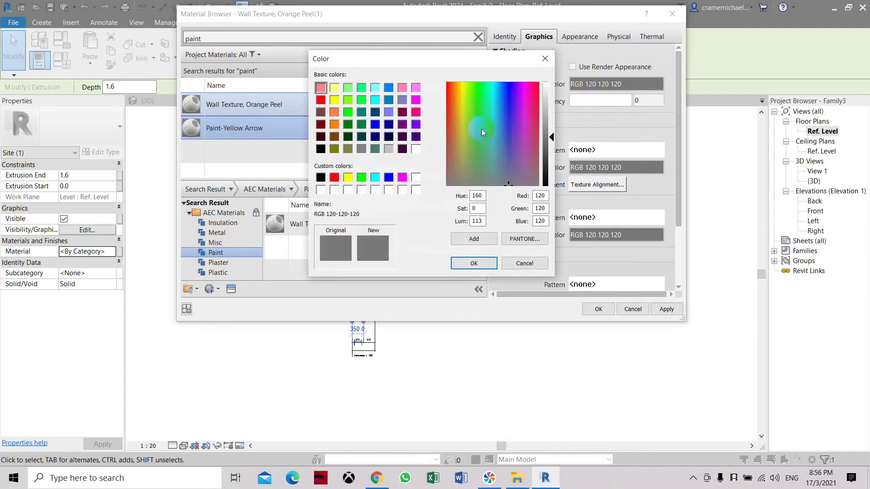
{"action": "left_click", "coordinate": [348, 177]}
{"action": "left_click", "coordinate": [473, 263]}
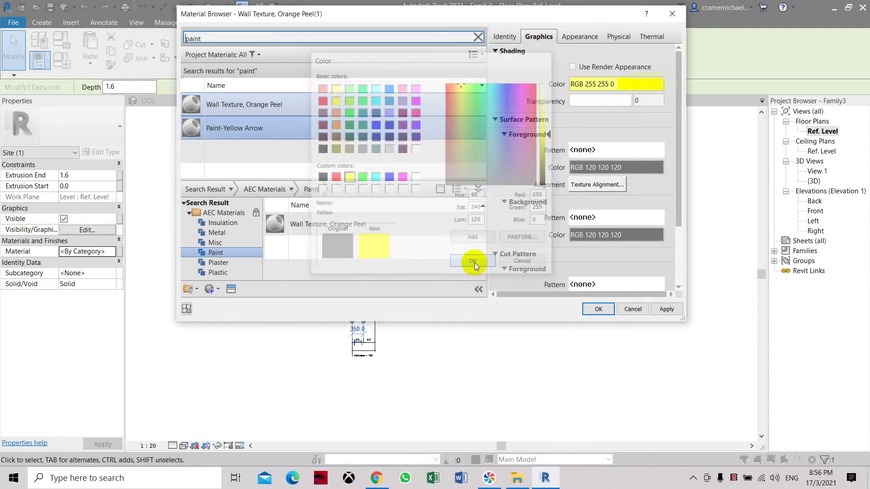
Set the material's appearance color to yellow, RGB 255 255 0, and assign Paint-Yellow Arrow to the extrusion.
{"action": "left_click", "coordinate": [579, 38]}
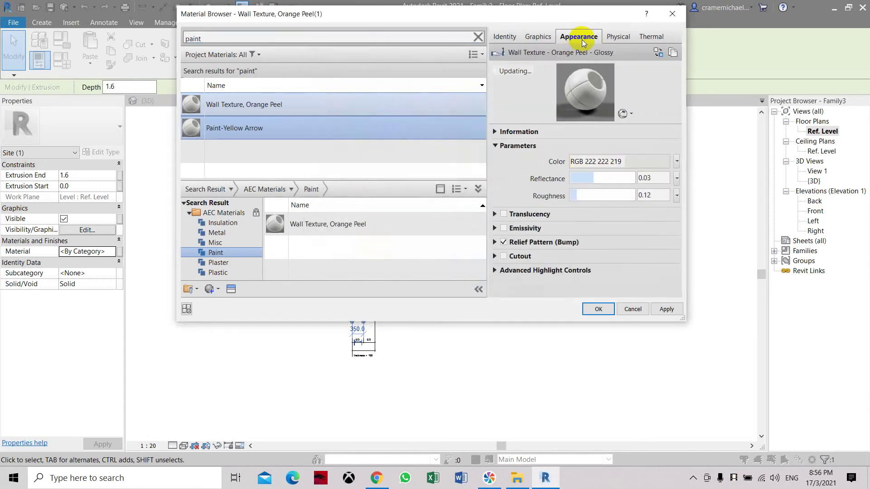
{"action": "left_click", "coordinate": [629, 161]}
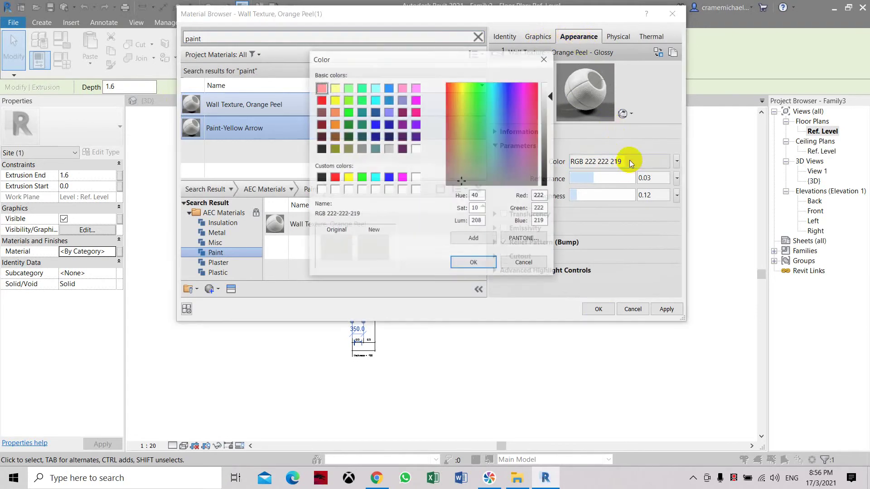
{"action": "left_click", "coordinate": [348, 177]}
{"action": "left_click", "coordinate": [474, 263]}
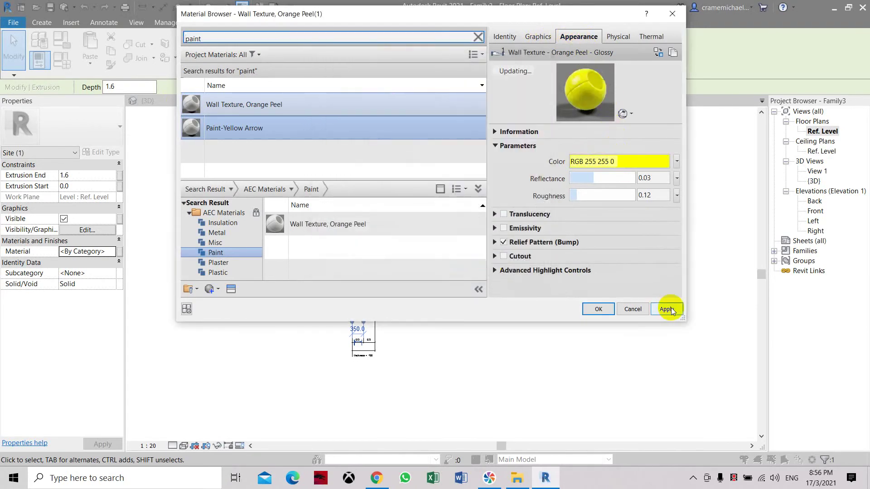
{"action": "left_click", "coordinate": [668, 309]}
{"action": "left_click", "coordinate": [602, 309]}
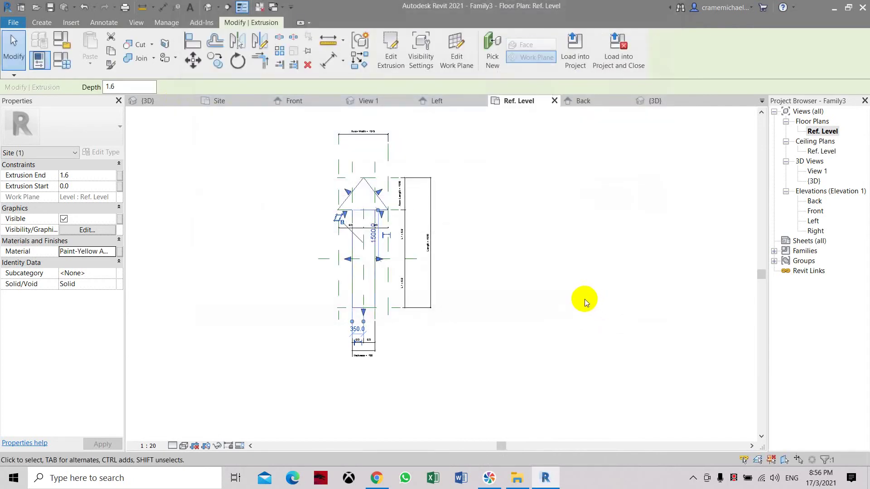
Show the arrow in the default 3D view with the Shaded visual style.
{"action": "left_click", "coordinate": [208, 8]}
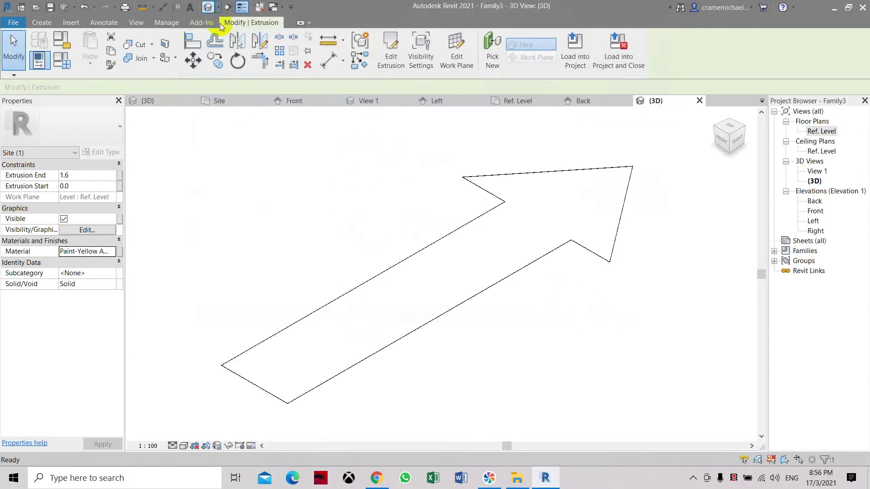
{"action": "left_click", "coordinate": [183, 446]}
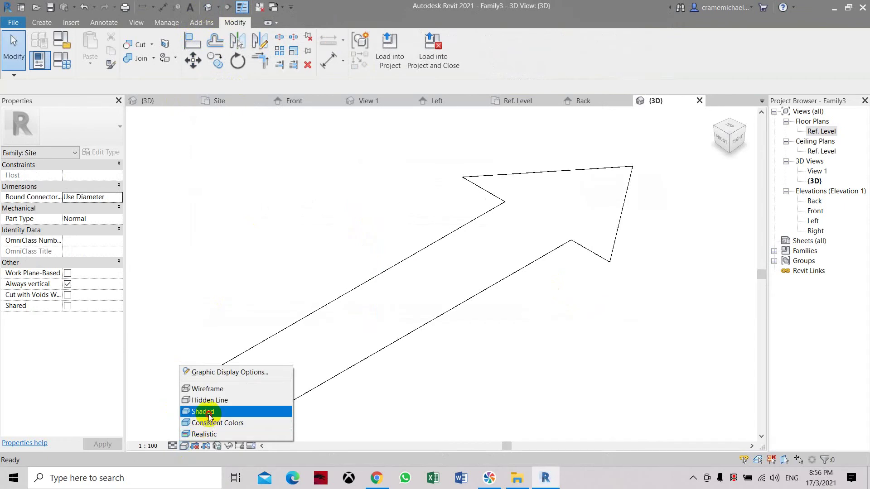
{"action": "left_click", "coordinate": [203, 410]}
{"action": "scroll", "coordinate": [381, 238], "scroll_direction": "down", "scroll_amount": 2}
{"action": "mouse_move", "coordinate": [736, 137]}
{"action": "left_mouse_down"}
{"action": "mouse_move", "coordinate": [718, 116]}
{"action": "mouse_move", "coordinate": [718, 431]}
{"action": "mouse_move", "coordinate": [719, 113]}
{"action": "mouse_move", "coordinate": [739, 178]}
{"action": "mouse_move", "coordinate": [736, 137]}
{"action": "left_mouse_up"}
{"action": "middle_click_drag", "start_coordinate": [615, 155], "coordinate": [587, 177]}
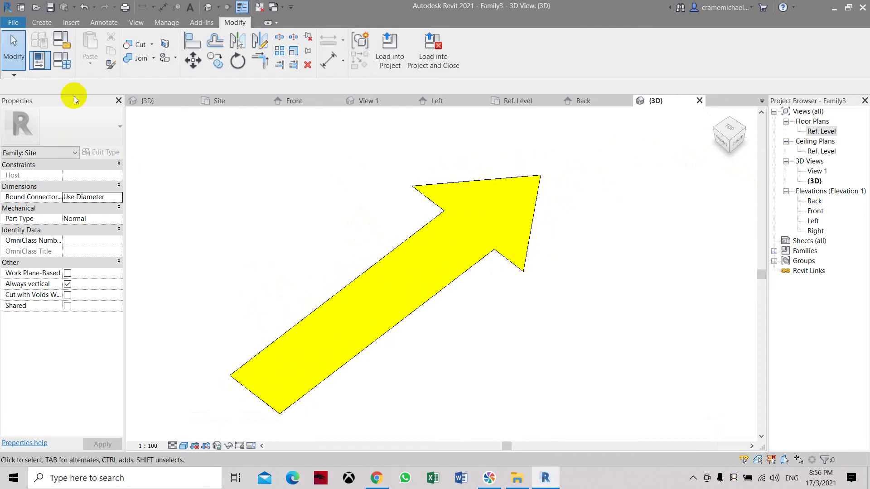
Set the Arrow Length parameter to 1500 in the family types, removing the unsatisfied constraints.
{"action": "left_click", "coordinate": [70, 62]}
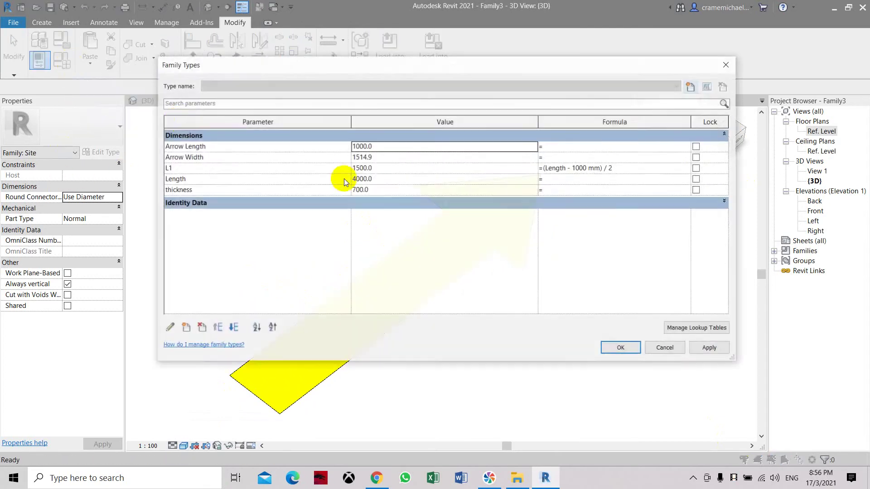
{"action": "left_click_drag", "start_coordinate": [487, 71], "coordinate": [358, 57]}
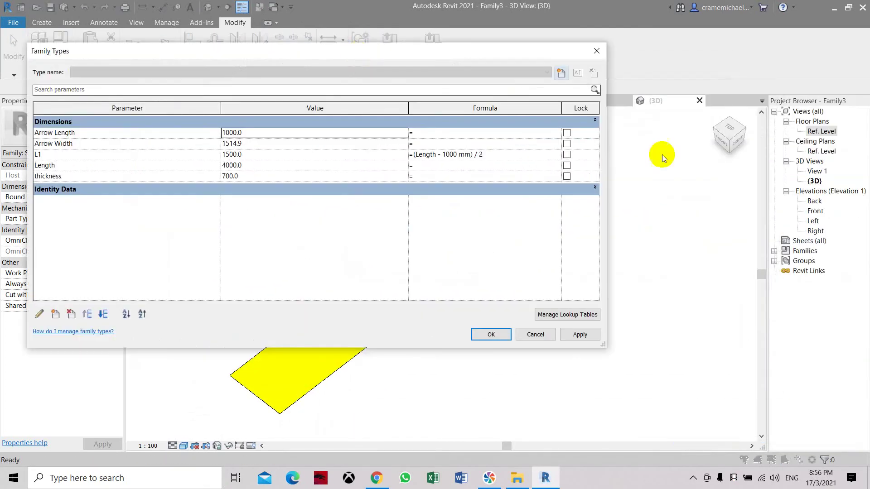
{"action": "left_click_drag", "start_coordinate": [601, 176], "coordinate": [223, 171]}
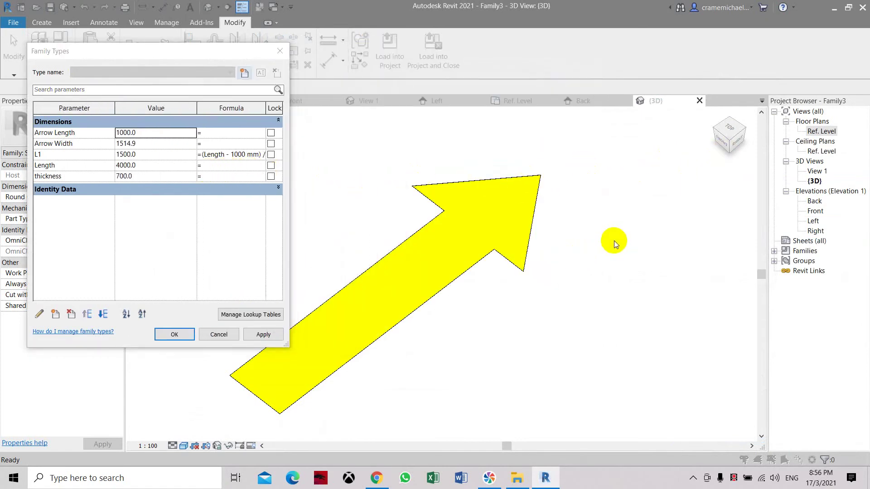
{"action": "left_click", "coordinate": [156, 134]}
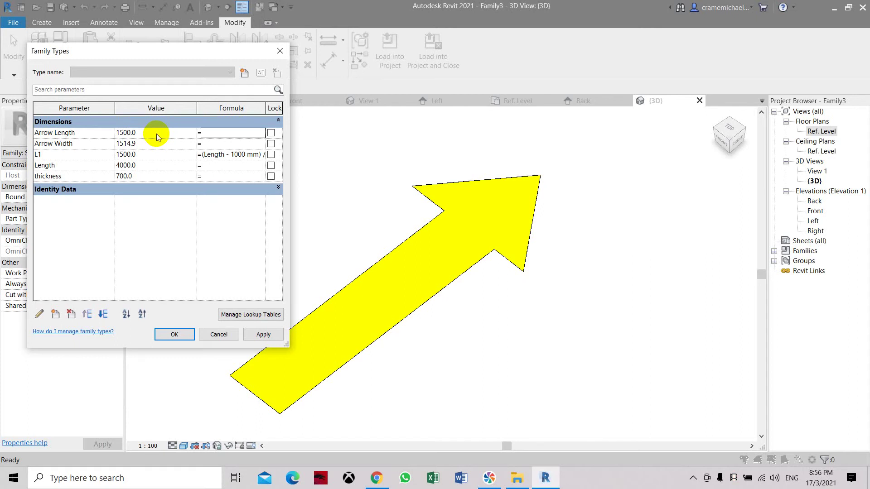
{"action": "left_click", "coordinate": [271, 335]}
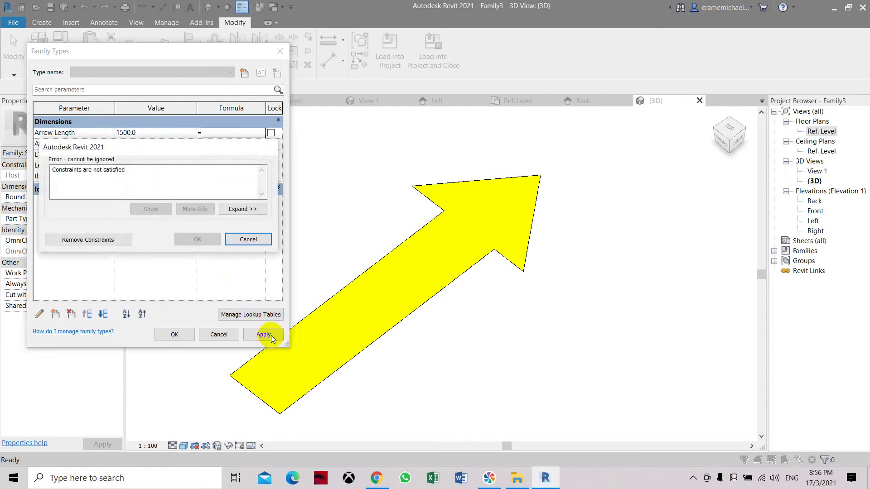
{"action": "left_click", "coordinate": [86, 242]}
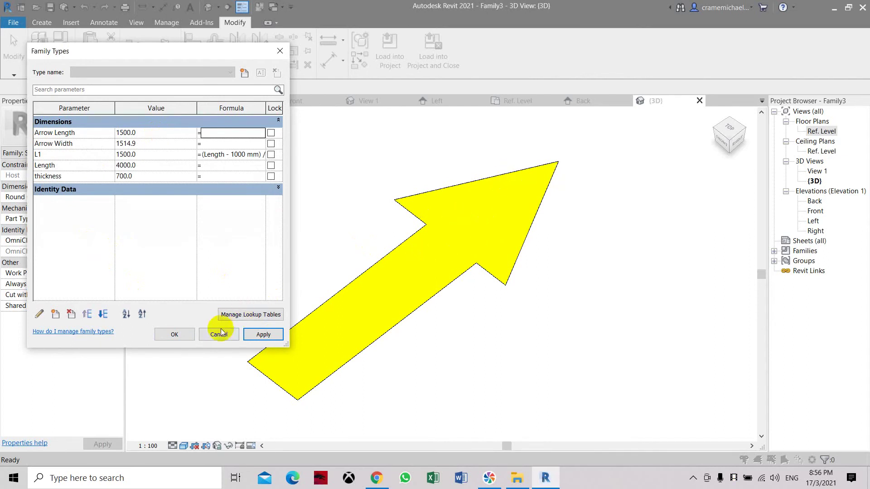
{"action": "left_click", "coordinate": [175, 335]}
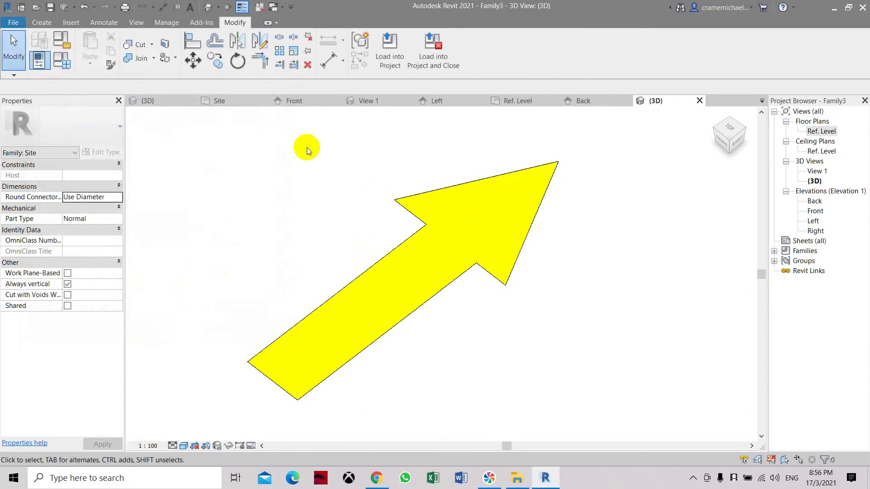
Set the Length parameter to 5000 in the family types and check the lengthened arrow in 3D.
{"action": "left_click", "coordinate": [67, 66]}
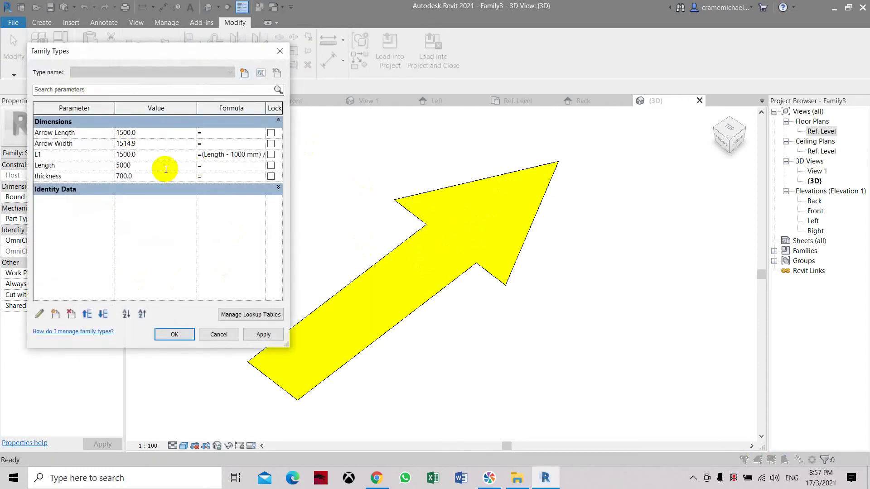
{"action": "left_click", "coordinate": [264, 335]}
{"action": "left_click", "coordinate": [175, 338]}
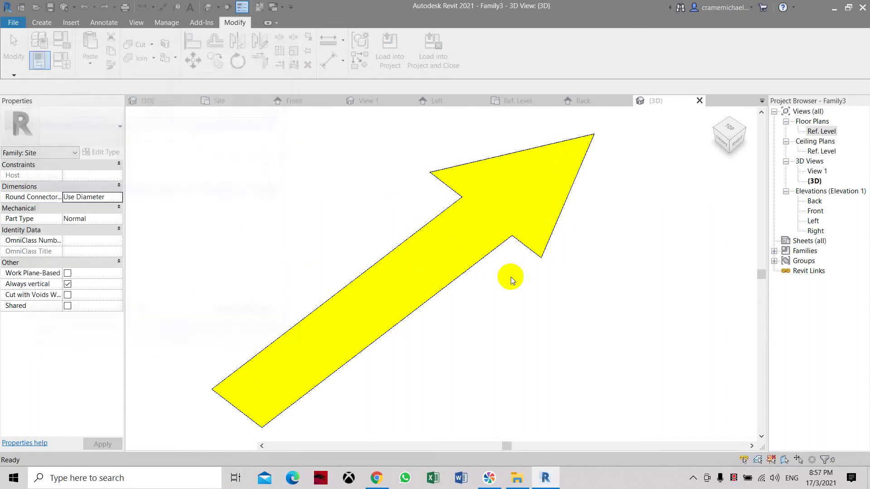
{"action": "scroll", "coordinate": [570, 267], "scroll_direction": "down", "scroll_amount": 2}
{"action": "scroll", "coordinate": [498, 267], "scroll_direction": "down", "scroll_amount": 1}
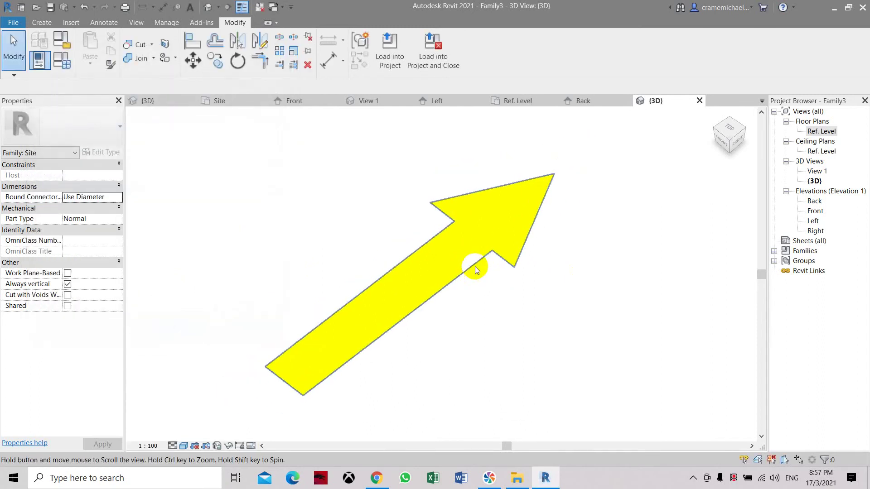
{"action": "mouse_move", "coordinate": [731, 145]}
{"action": "left_mouse_down"}
{"action": "mouse_move", "coordinate": [722, 135]}
{"action": "mouse_move", "coordinate": [731, 169]}
{"action": "left_mouse_up"}
{"action": "left_click_drag", "start_coordinate": [729, 135], "coordinate": [722, 120]}
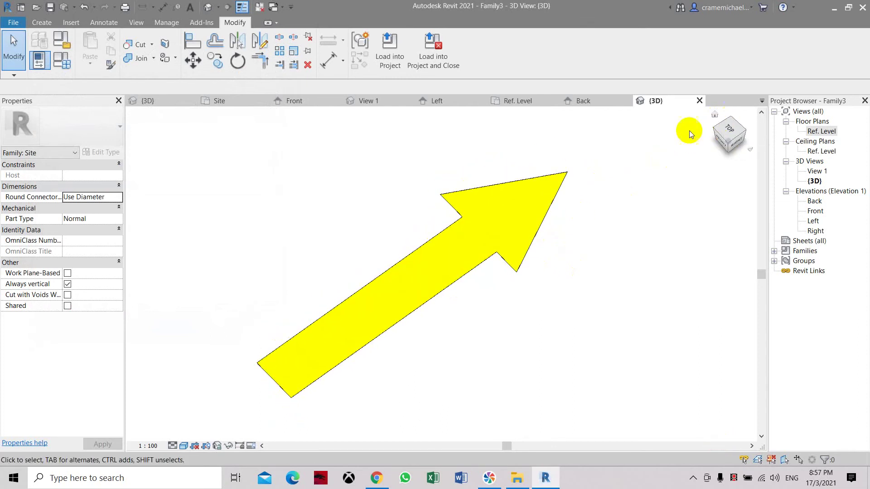
Load the family into the project and close it, saving it to the Desktop as Direct Arrow Family.
{"action": "left_click", "coordinate": [447, 63]}
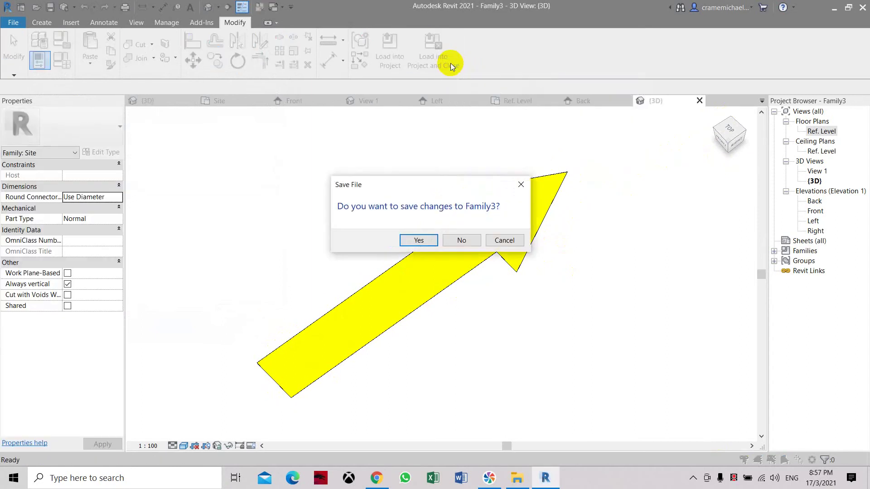
{"action": "left_click", "coordinate": [417, 241]}
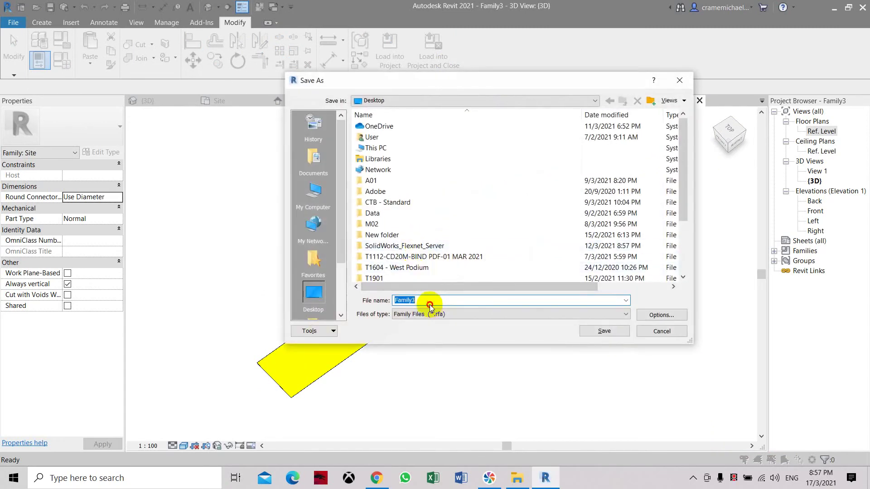
{"action": "left_click_drag", "start_coordinate": [429, 302], "coordinate": [377, 300]}
{"action": "type", "text": "Direct Arrow Fam"}
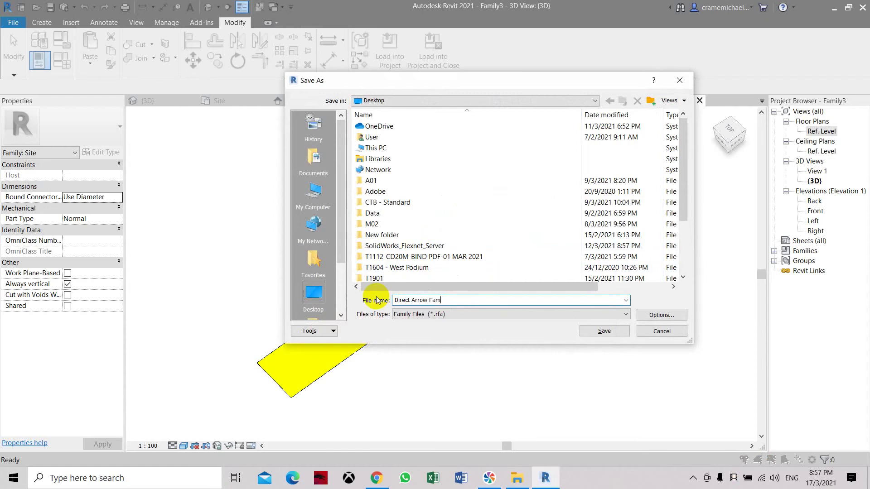
{"action": "left_click", "coordinate": [662, 315]}
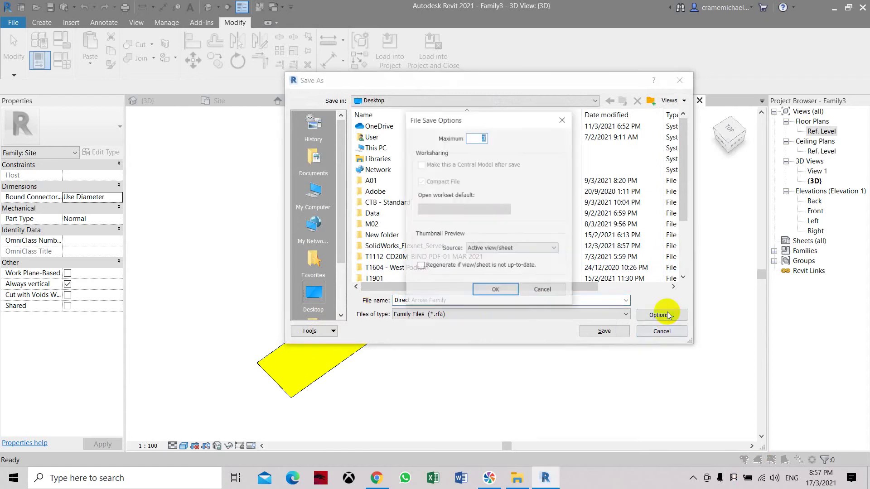
{"action": "left_click", "coordinate": [496, 290]}
{"action": "left_click", "coordinate": [607, 331]}
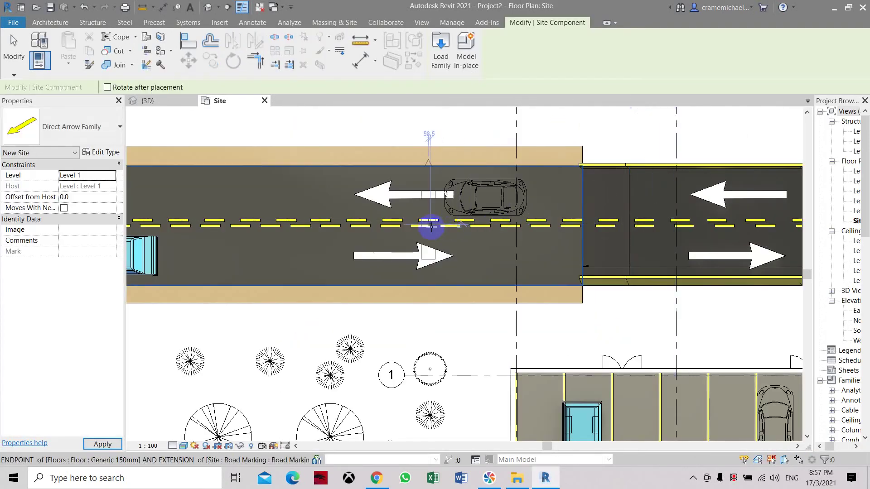
Place a Direct Arrow Family instance horizontally in the upper lane of the straight road, with an Offset from Host of 550.
{"action": "scroll", "coordinate": [431, 227], "scroll_direction": "down", "scroll_amount": 3}
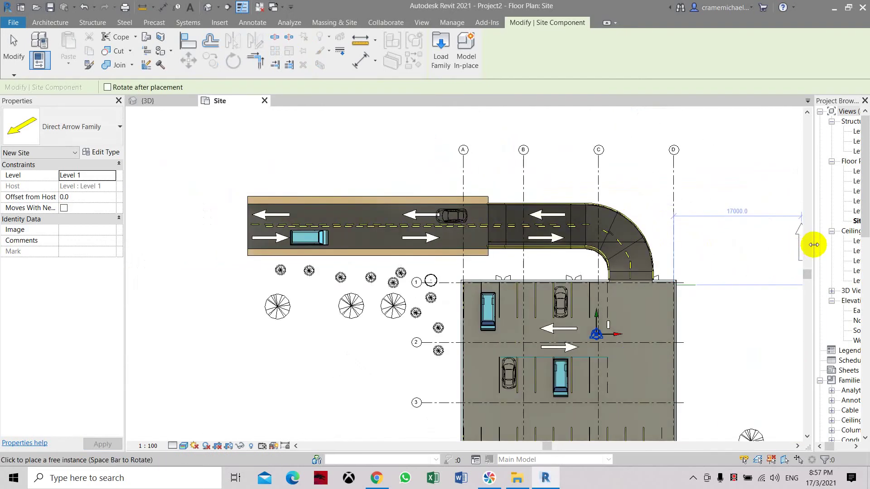
{"action": "left_click_drag", "start_coordinate": [814, 245], "coordinate": [773, 244]}
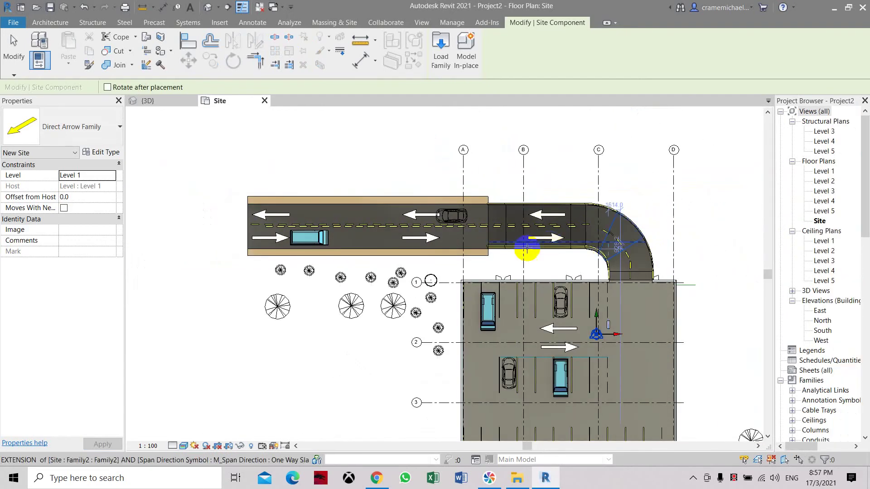
{"action": "scroll", "coordinate": [517, 254], "scroll_direction": "up", "scroll_amount": 1}
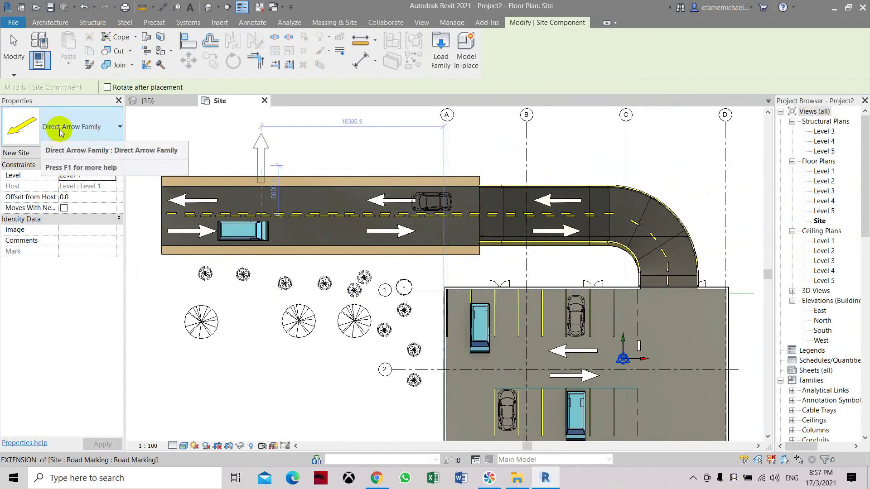
{"action": "scroll", "coordinate": [286, 195], "scroll_direction": "up", "scroll_amount": 3}
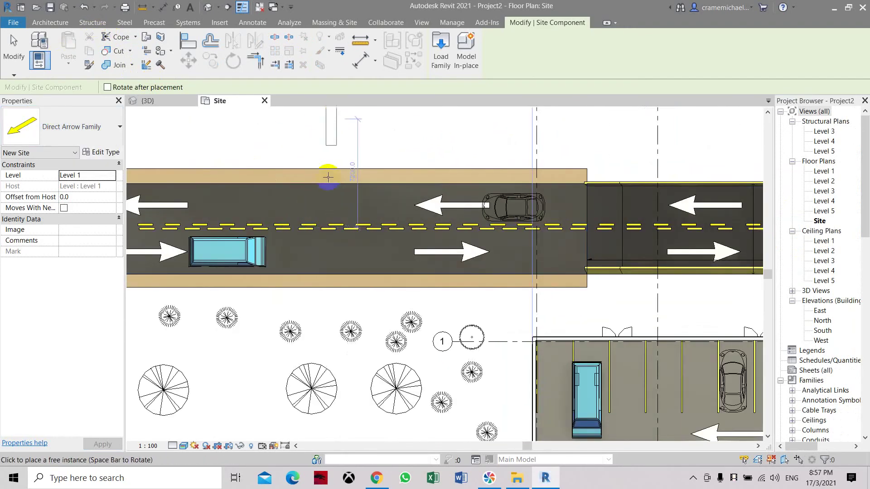
{"action": "key", "text": "space"}
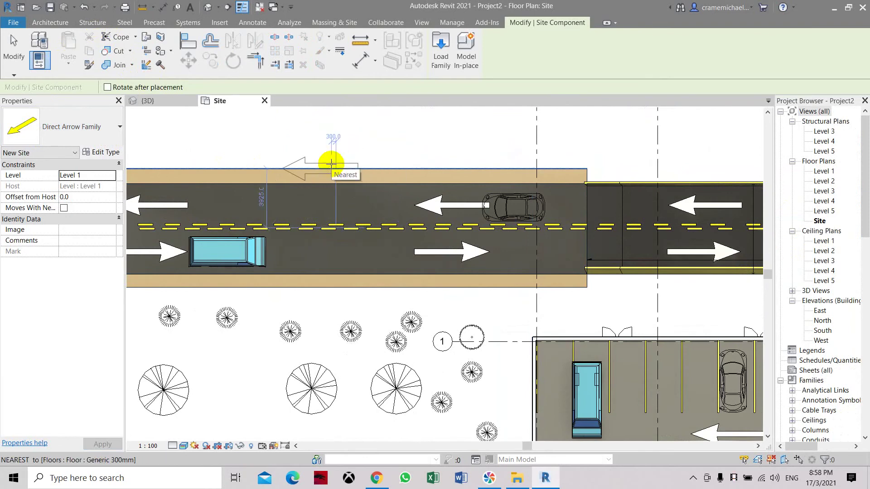
{"action": "left_click", "coordinate": [292, 207]}
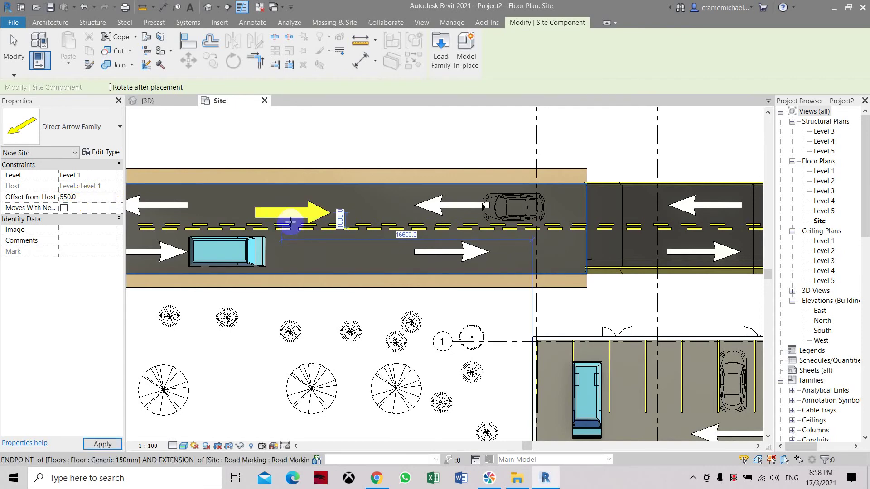
{"action": "scroll", "coordinate": [286, 207], "scroll_direction": "up", "scroll_amount": 1}
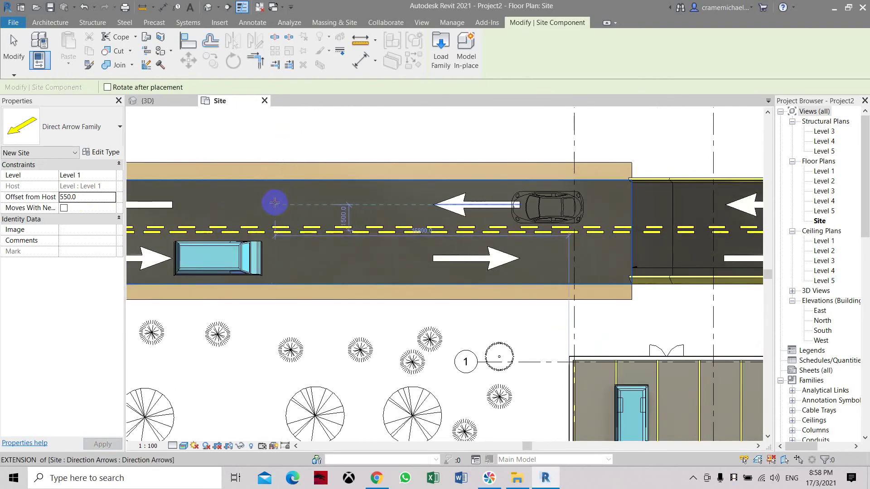
{"action": "left_click", "coordinate": [276, 203]}
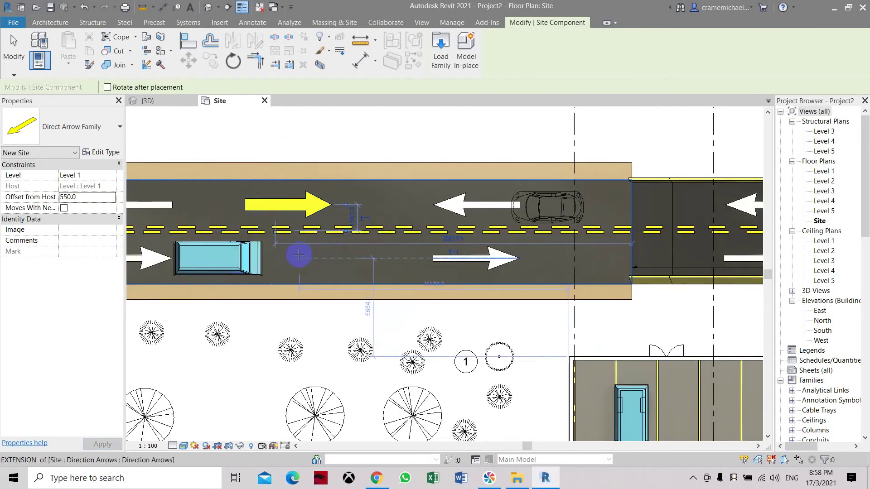
Place a second yellow direction arrow in the lower lane, directly in front of the blue van.
{"action": "scroll", "coordinate": [335, 257], "scroll_direction": "down", "scroll_amount": 1}
{"action": "scroll", "coordinate": [338, 259], "scroll_direction": "up", "scroll_amount": 2}
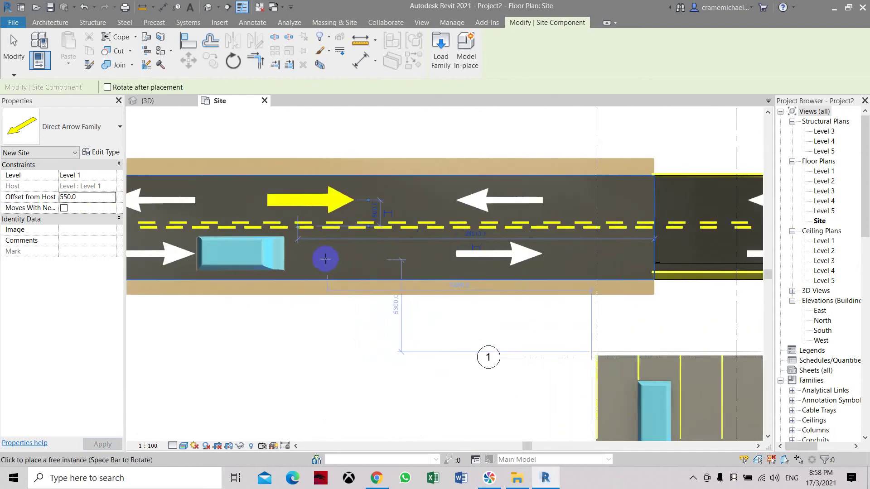
{"action": "left_click", "coordinate": [295, 257]}
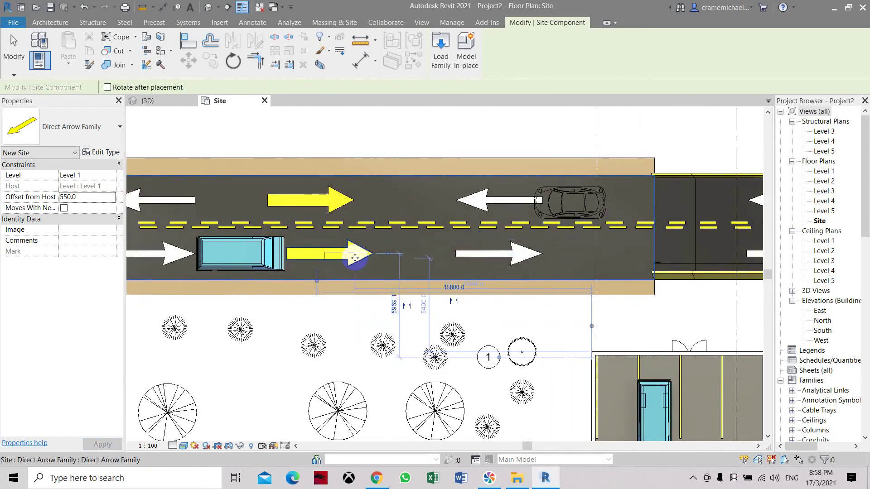
Set the Offset from Host to 0 and place two yellow direction arrows along the curved part of the ramp.
{"action": "scroll", "coordinate": [309, 236], "scroll_direction": "down", "scroll_amount": 1}
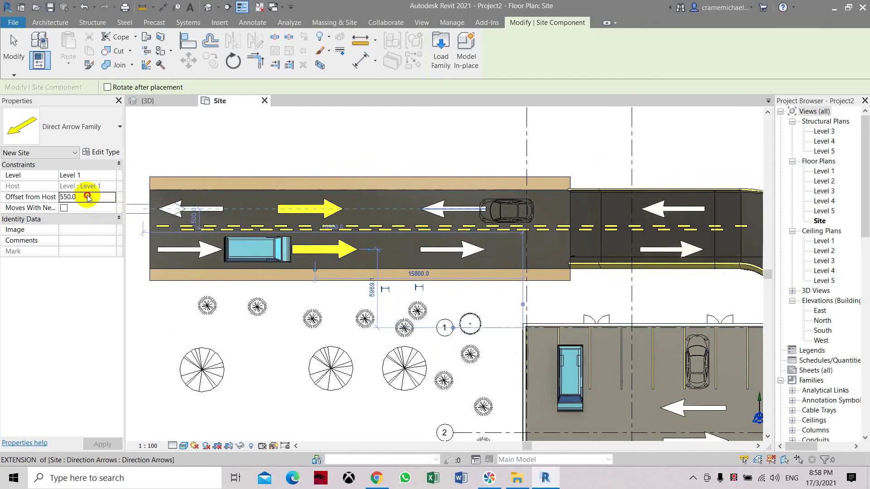
{"action": "left_click", "coordinate": [33, 198]}
{"action": "type", "text": "0"}
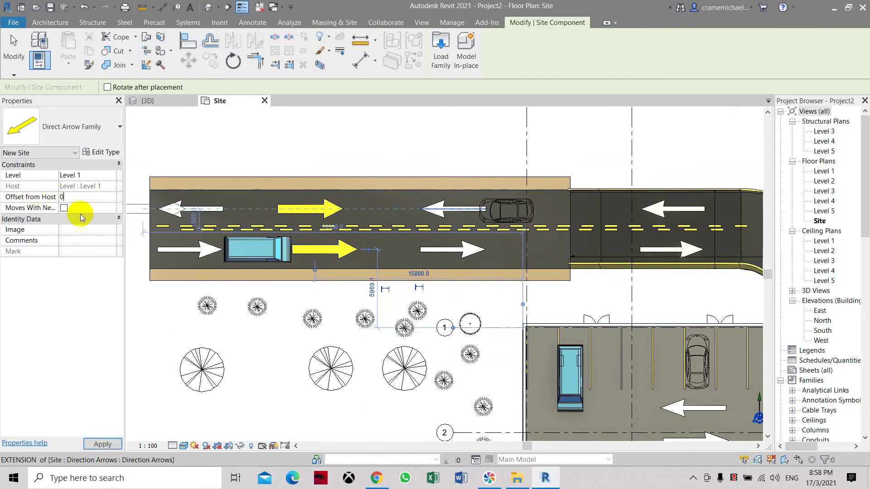
{"action": "middle_click_drag", "start_coordinate": [562, 253], "coordinate": [361, 257]}
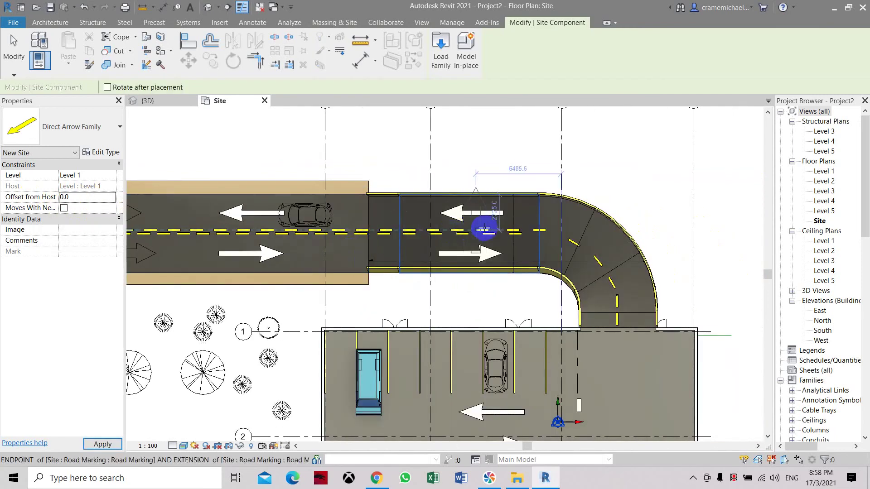
{"action": "scroll", "coordinate": [505, 236], "scroll_direction": "up", "scroll_amount": 1}
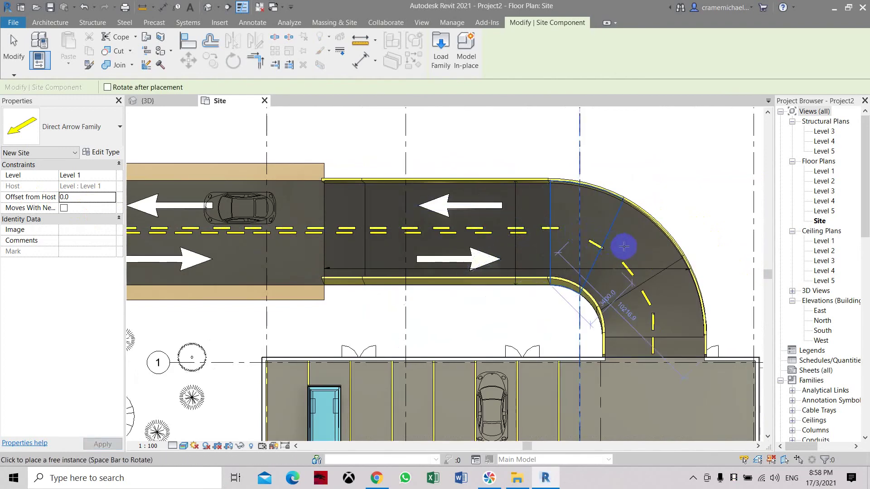
{"action": "left_click", "coordinate": [630, 298]}
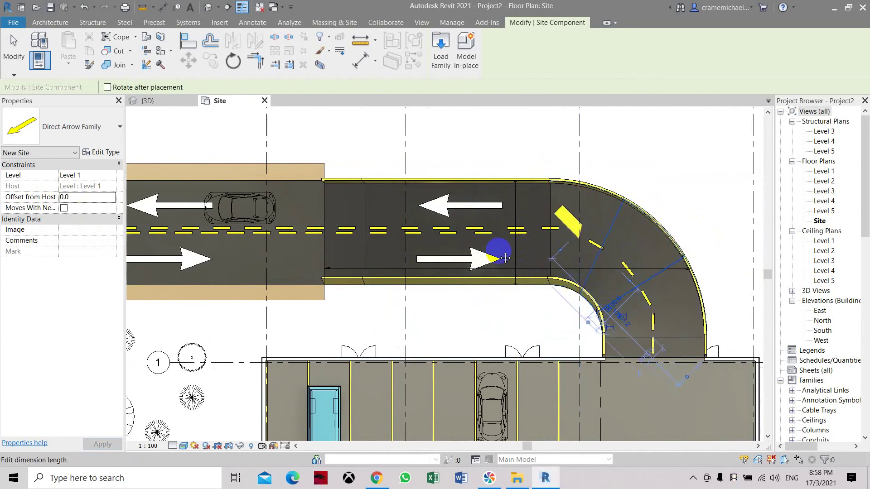
{"action": "middle_click_drag", "start_coordinate": [617, 305], "coordinate": [440, 221]}
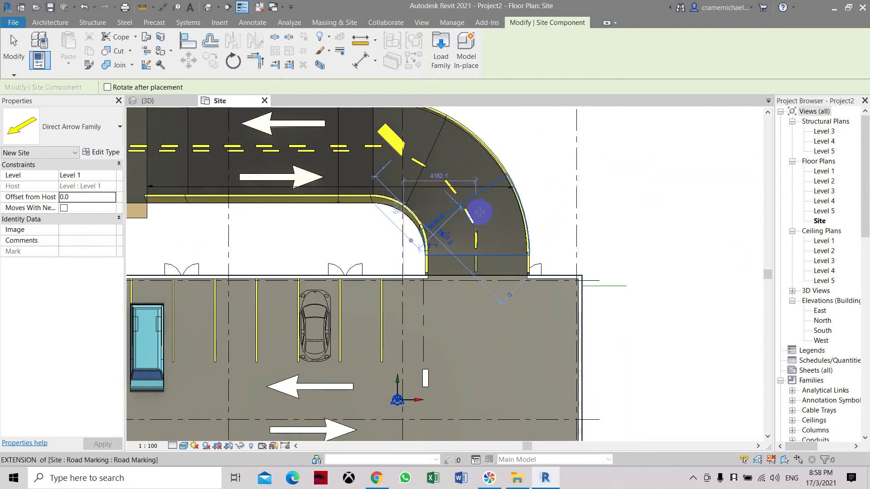
{"action": "left_click", "coordinate": [492, 222]}
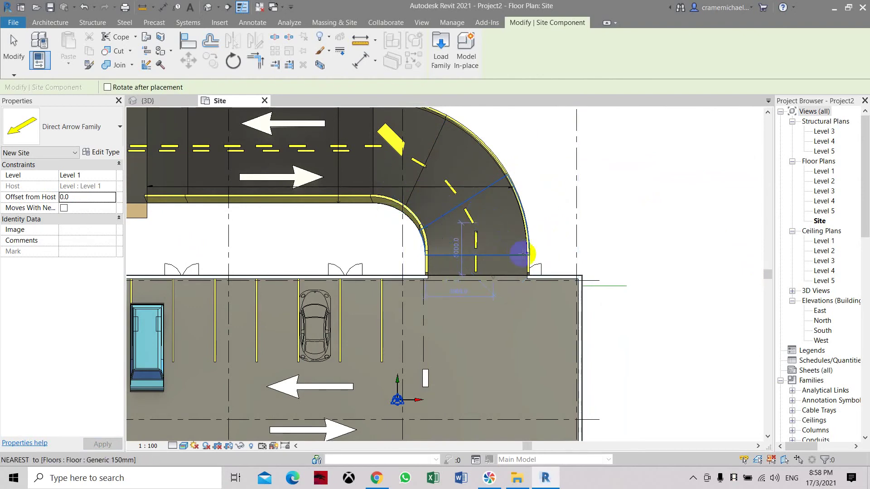
Open the Level 2 floor plan and the 3D view, and examine how the yellow arrows sit on the curved ramp.
{"action": "double_click", "coordinate": [826, 181]}
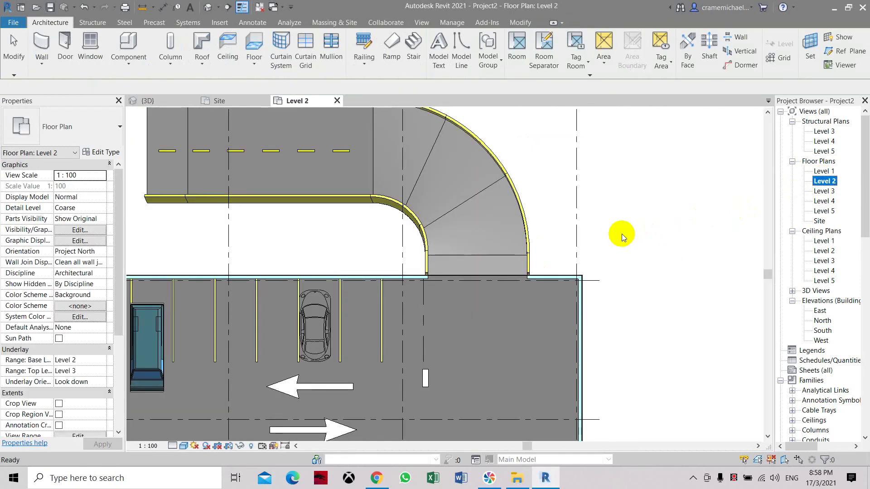
{"action": "left_click", "coordinate": [207, 7]}
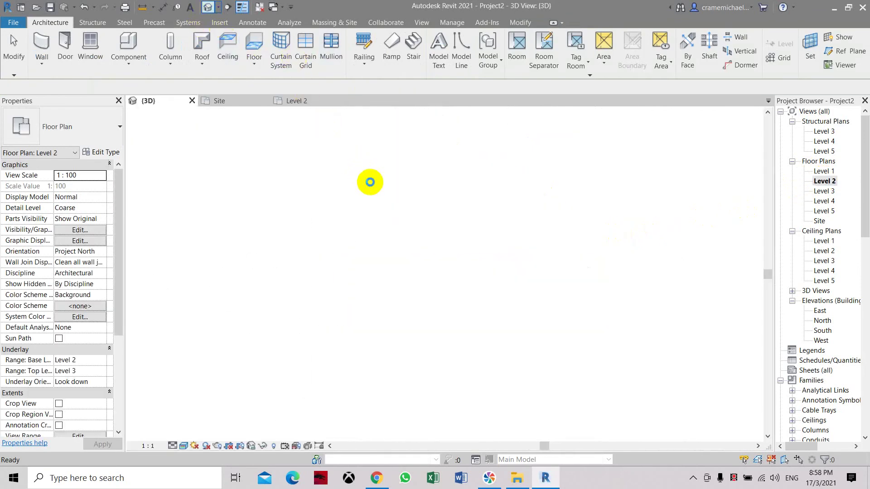
{"action": "scroll", "coordinate": [449, 175], "scroll_direction": "up", "scroll_amount": 5}
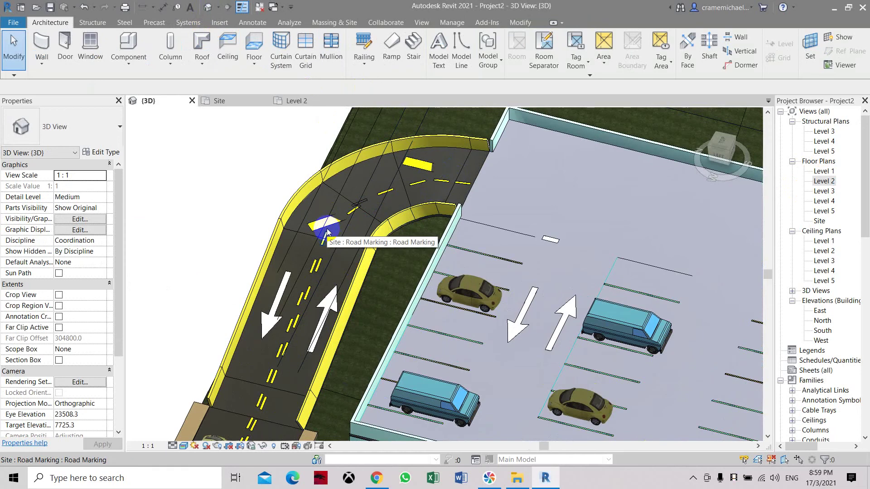
{"action": "scroll", "coordinate": [327, 231], "scroll_direction": "up", "scroll_amount": 3}
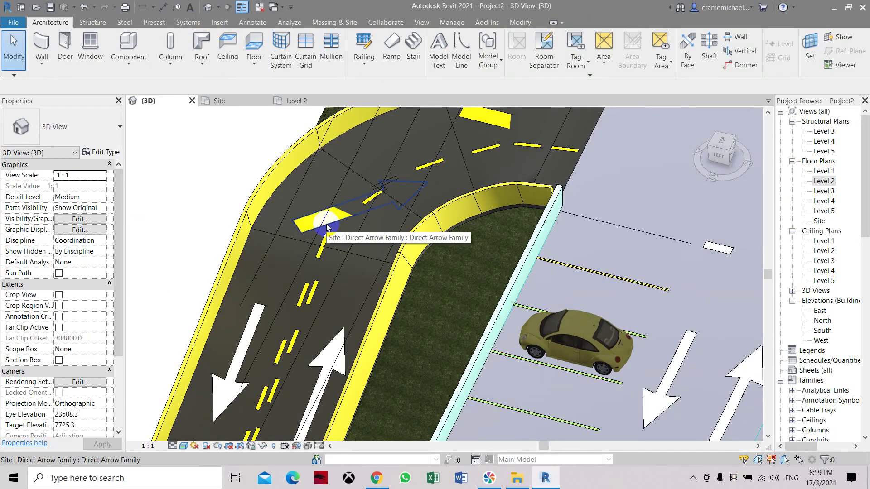
Open the ramp's yellow arrow family for editing and turn off Always vertical in its category and parameters.
{"action": "left_click", "coordinate": [327, 226]}
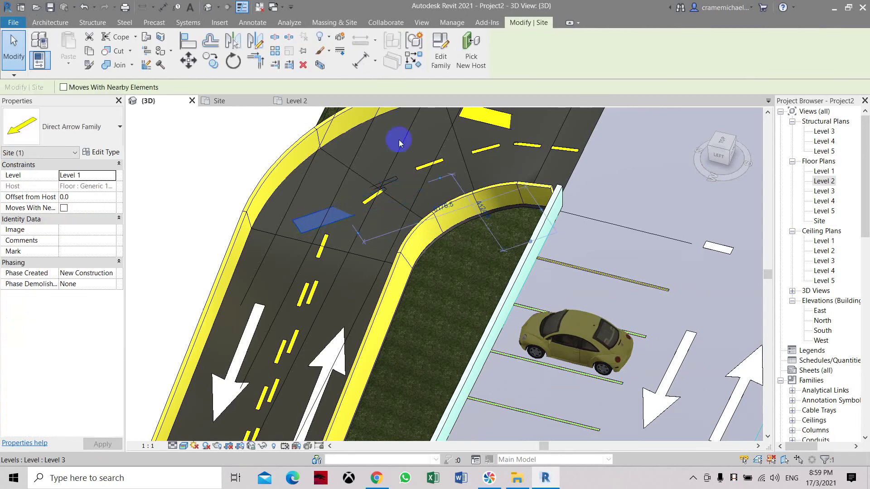
{"action": "left_click", "coordinate": [448, 50]}
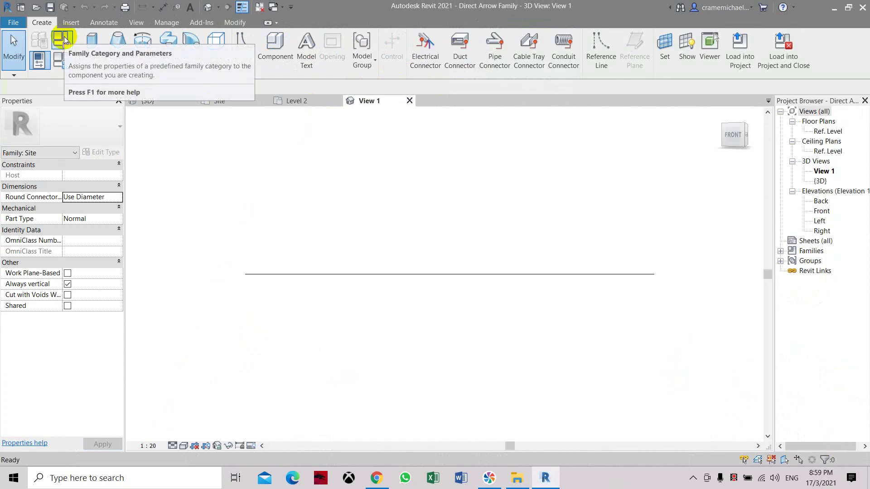
{"action": "left_click", "coordinate": [63, 39]}
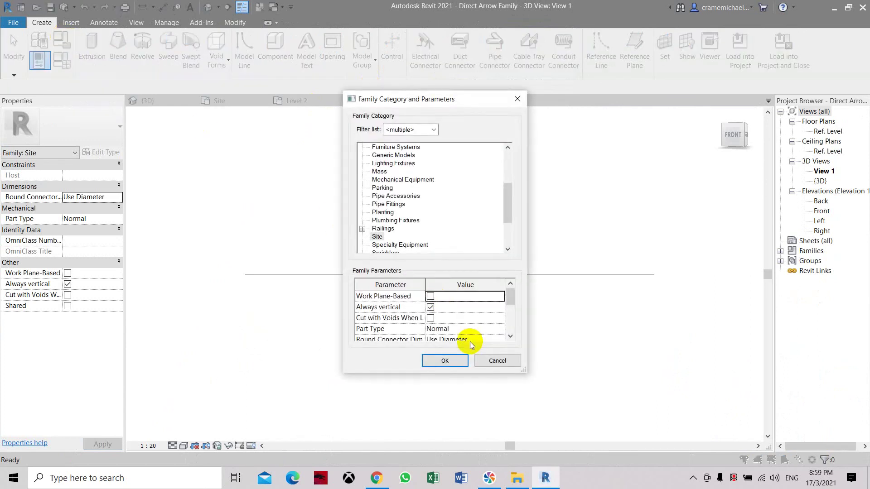
{"action": "left_click", "coordinate": [430, 308]}
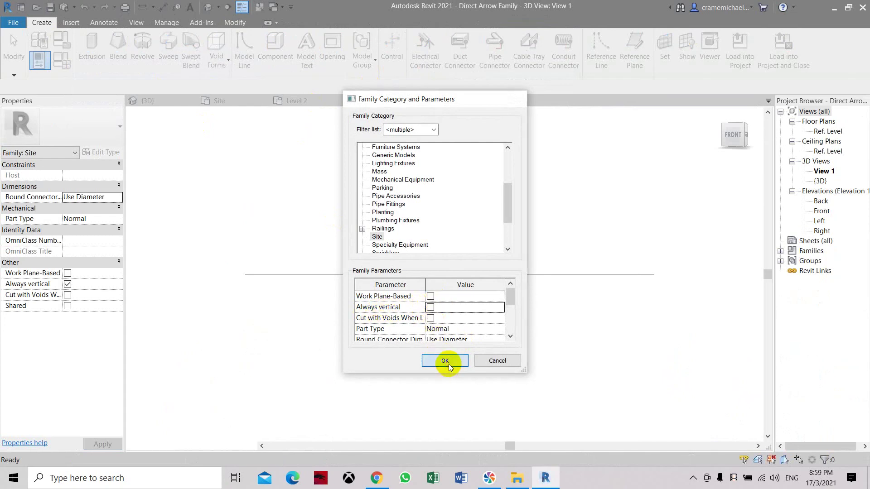
{"action": "left_click", "coordinate": [446, 361]}
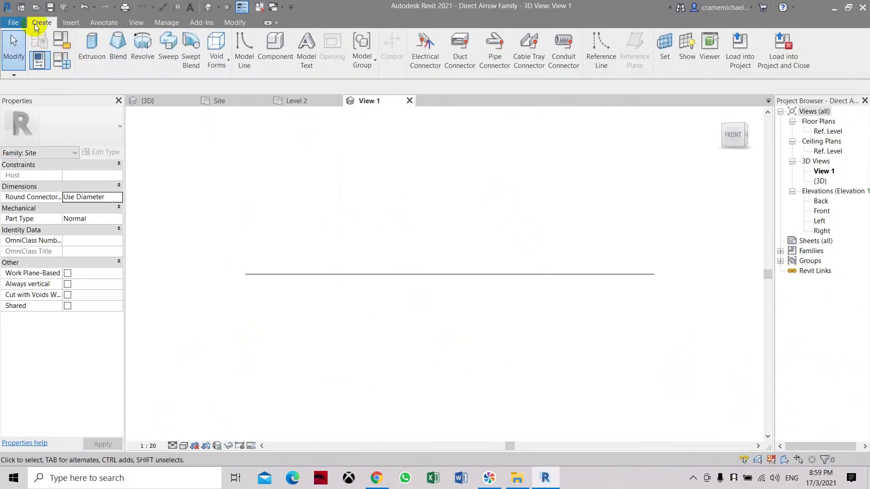
Save the arrow family, load it into the project and close it, overwriting the existing version and its parameter values.
{"action": "left_click", "coordinate": [780, 61]}
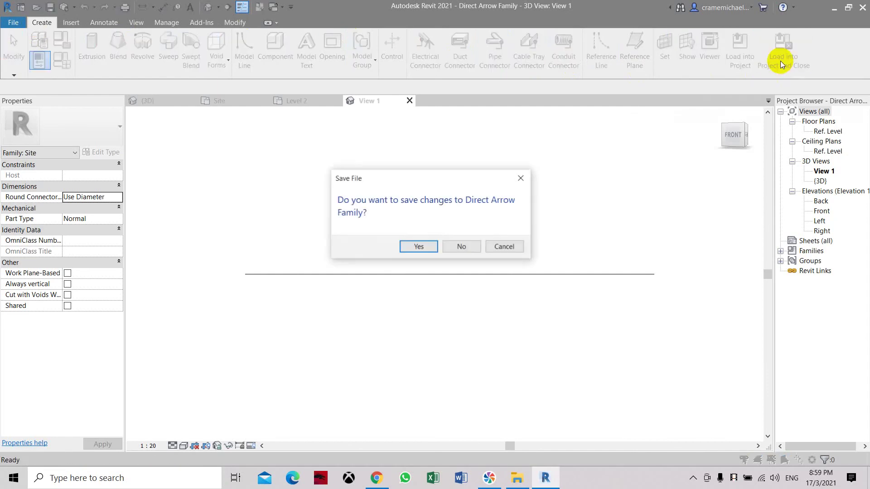
{"action": "left_click", "coordinate": [416, 250]}
{"action": "left_click", "coordinate": [415, 248]}
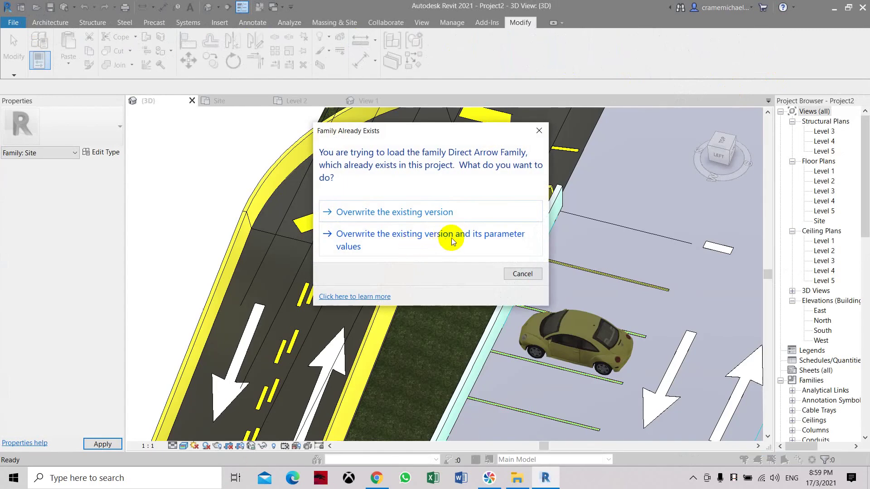
{"action": "left_click", "coordinate": [451, 238]}
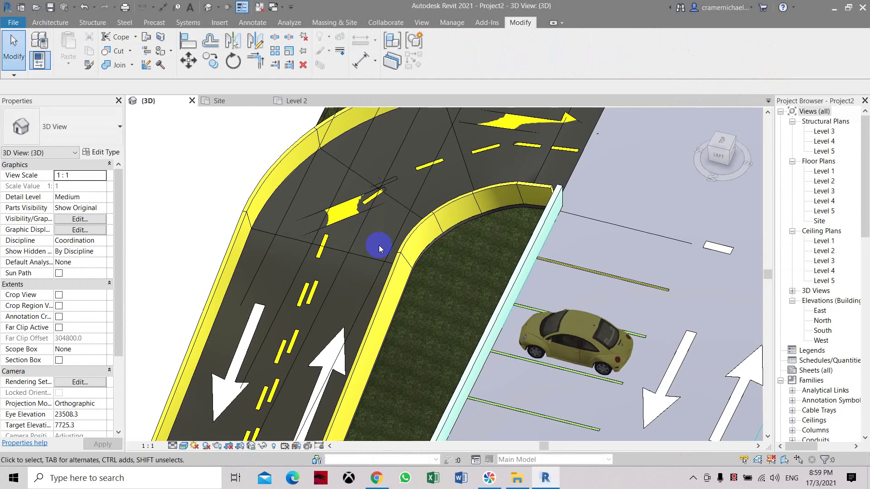
Delete the two yellow direction arrows on the curved part of the ramp.
{"action": "middle_click_drag", "start_coordinate": [508, 149], "coordinate": [480, 205]}
{"action": "left_click", "coordinate": [332, 253]}
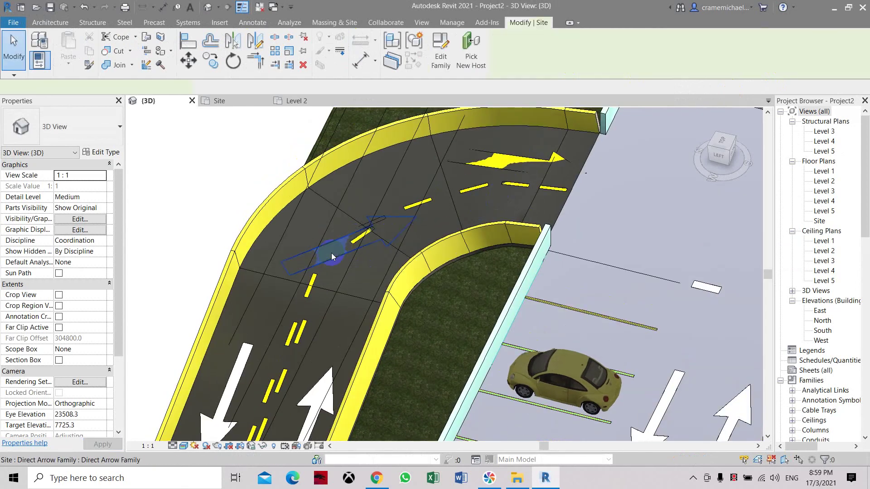
{"action": "key", "text": "Delete"}
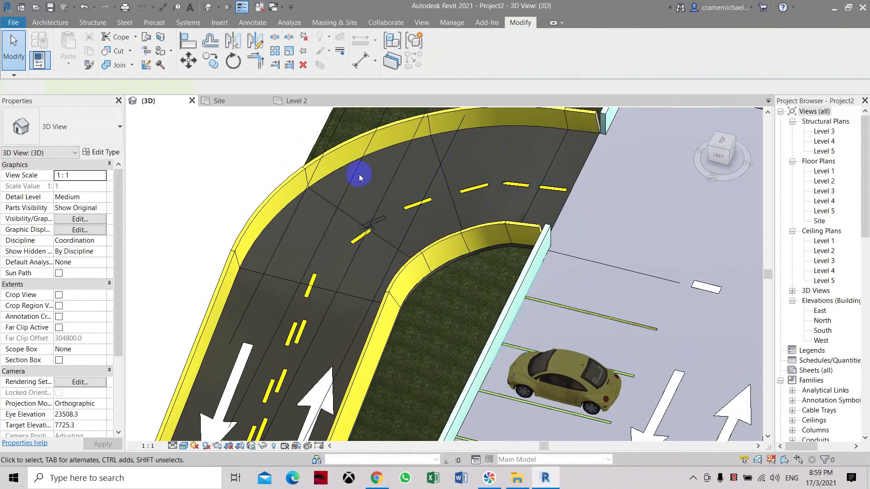
Try to place a Direct Arrow Family component on the curved ramp in the 3D view.
{"action": "left_click", "coordinate": [53, 23]}
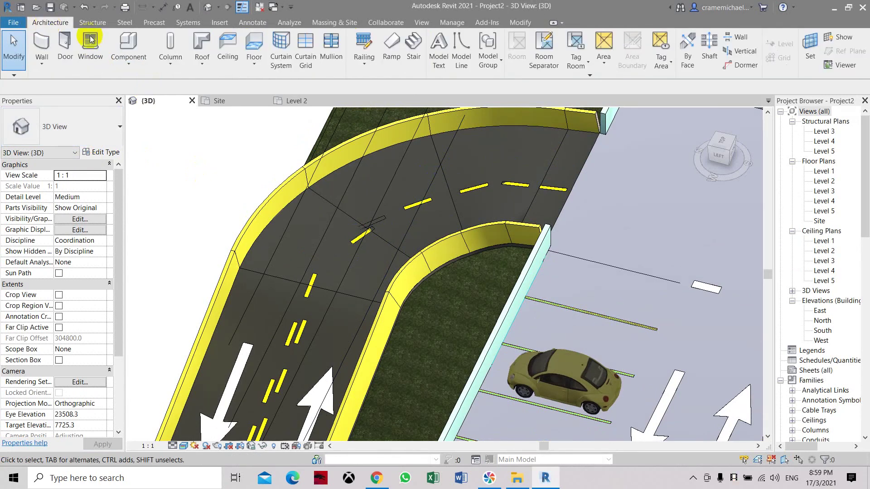
{"action": "left_click", "coordinate": [120, 63]}
{"action": "left_click", "coordinate": [129, 80]}
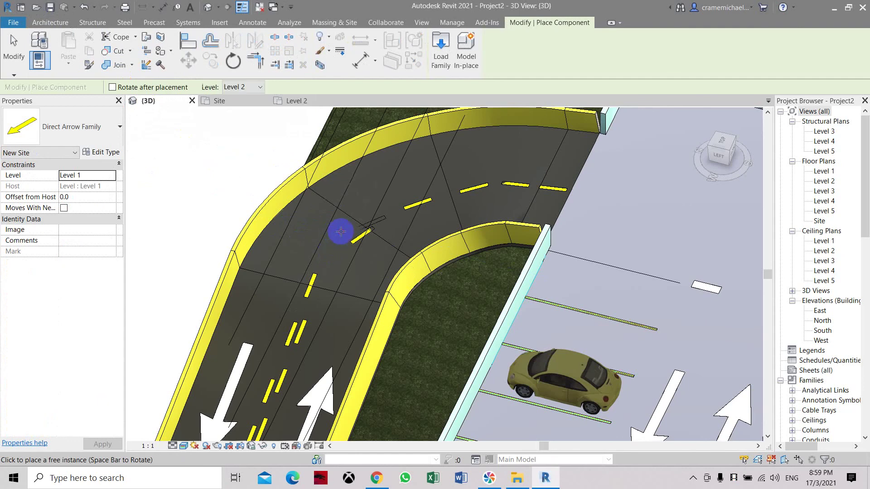
{"action": "left_click", "coordinate": [366, 245]}
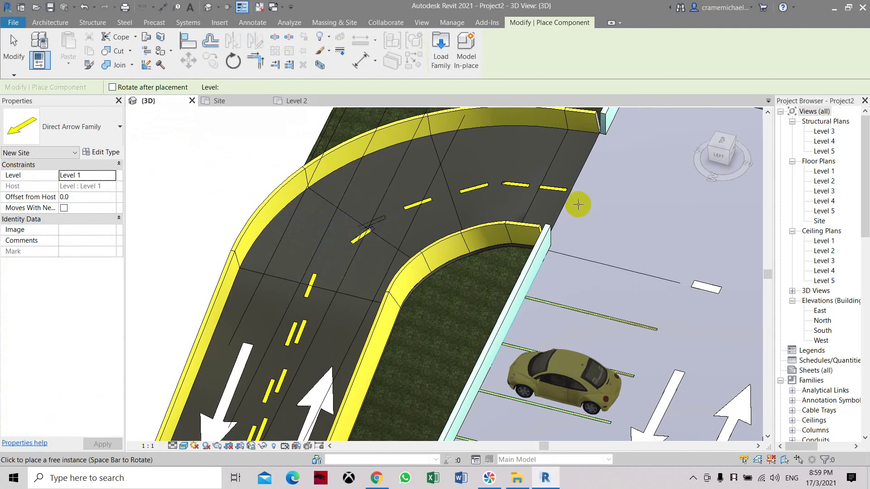
Open the Site floor plan and delete the stray yellow arrows along the outer edge of the curved ramp.
{"action": "left_click", "coordinate": [820, 222]}
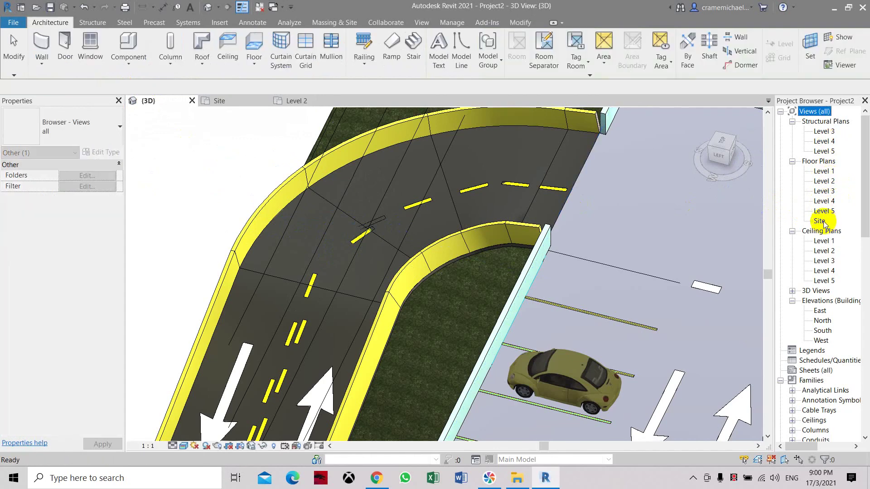
{"action": "double_click", "coordinate": [820, 221]}
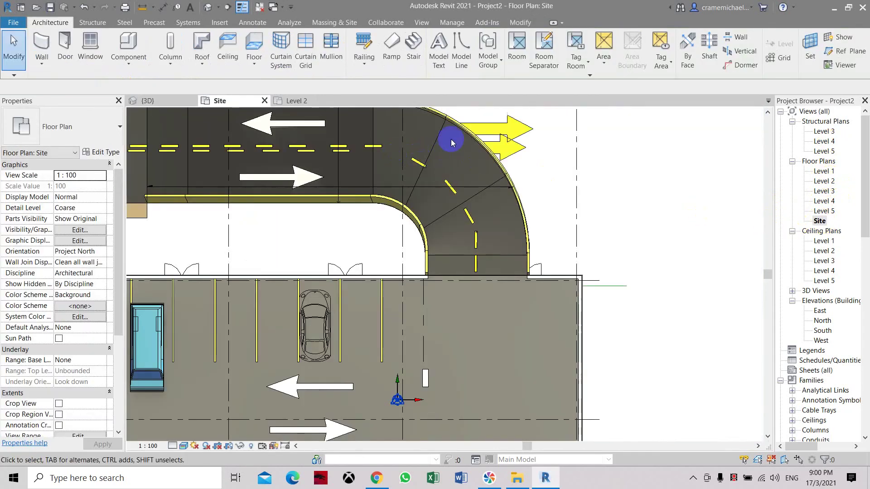
{"action": "middle_click_drag", "start_coordinate": [548, 137], "coordinate": [506, 213]}
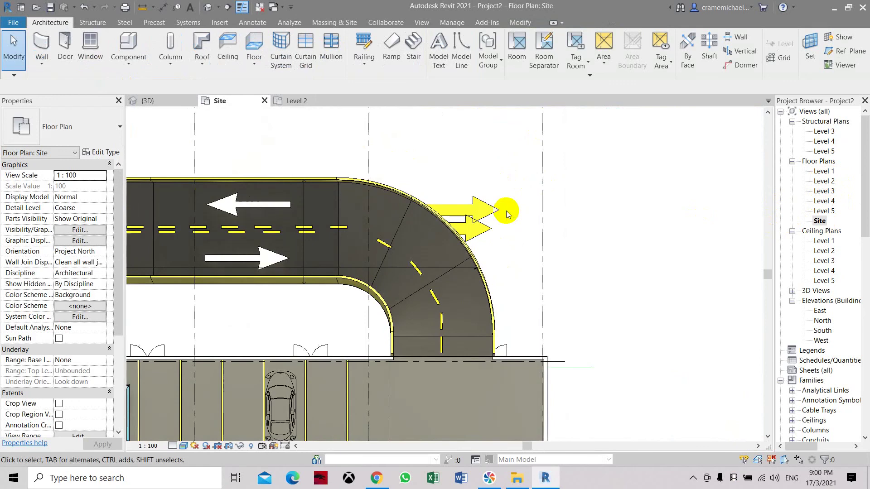
{"action": "left_click", "coordinate": [483, 241]}
{"action": "key", "text": "Delete"}
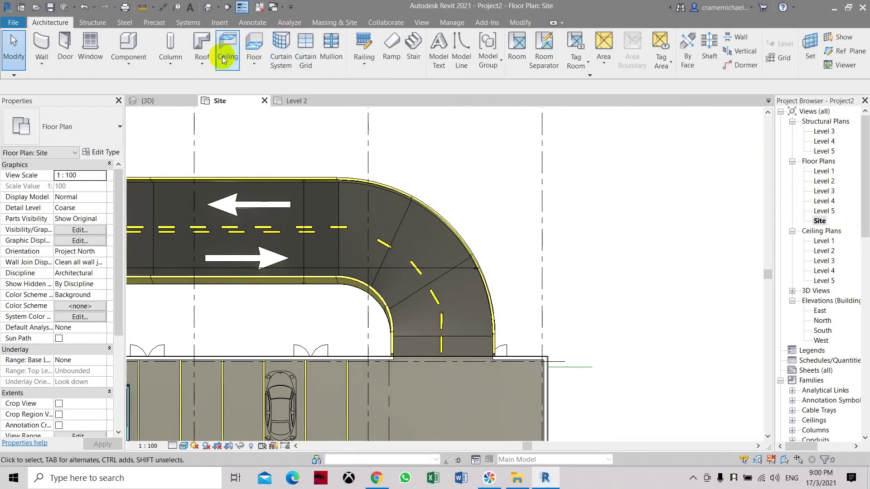
Place two yellow direction arrows on the curved ramp pointing toward the parking deck, one mid-curve and one at the ramp's end.
{"action": "left_click", "coordinate": [138, 69]}
{"action": "left_click", "coordinate": [149, 83]}
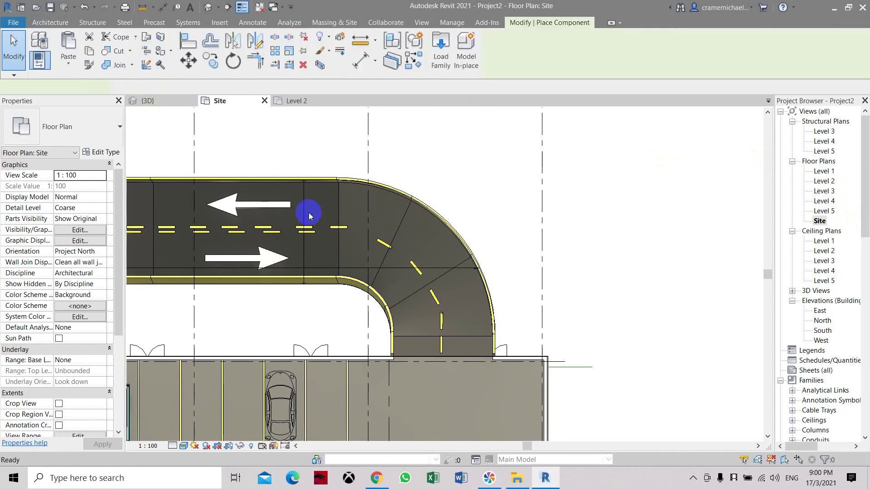
{"action": "left_click", "coordinate": [434, 259]}
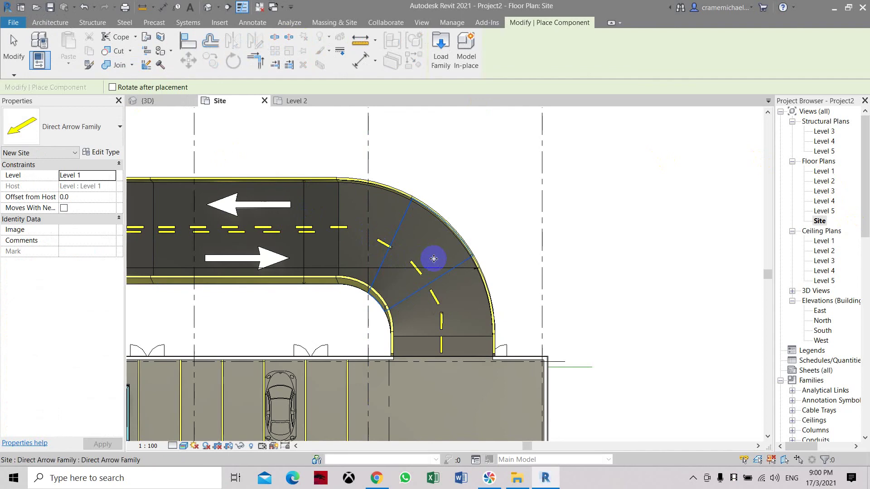
{"action": "left_click", "coordinate": [463, 338]}
{"action": "scroll", "coordinate": [508, 208], "scroll_direction": "down", "scroll_amount": 3}
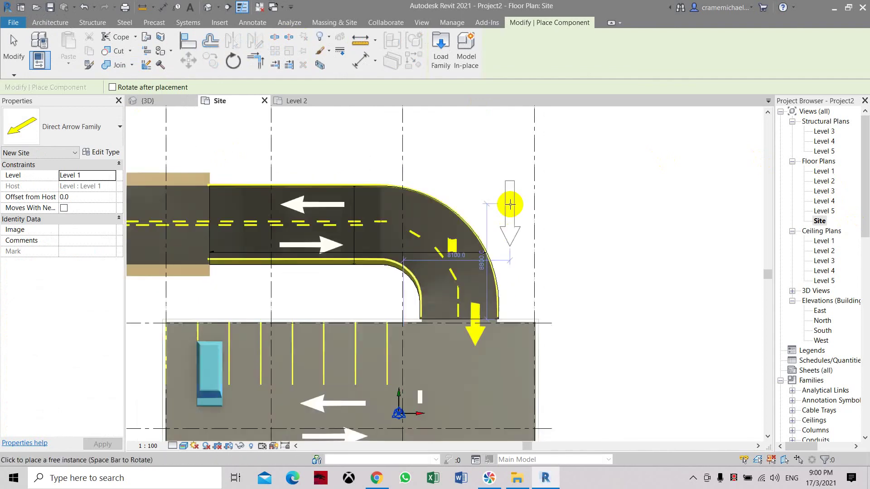
{"action": "scroll", "coordinate": [509, 238], "scroll_direction": "up", "scroll_amount": 4}
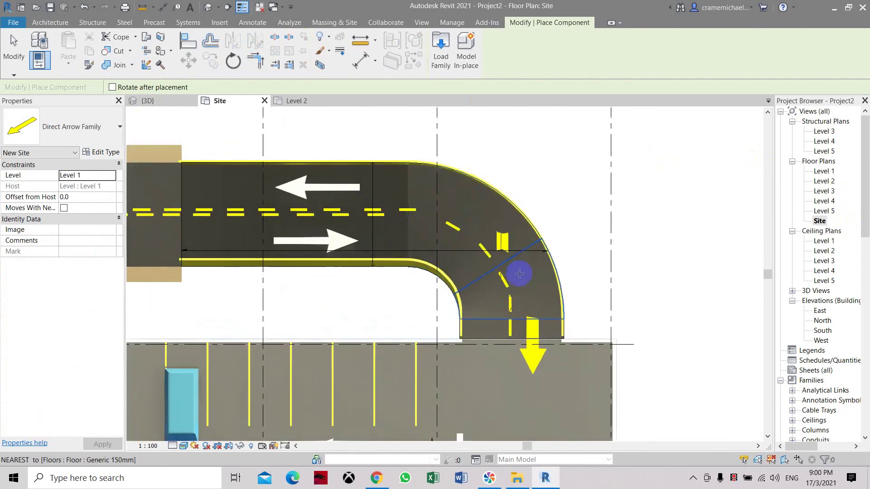
{"action": "scroll", "coordinate": [508, 238], "scroll_direction": "down", "scroll_amount": 4}
{"action": "key", "text": "Escape"}
{"action": "key", "text": "Escape"}
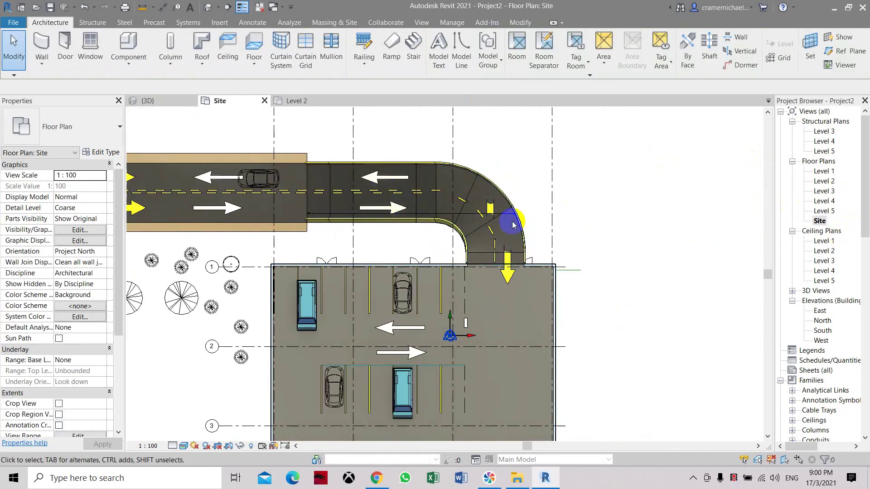
{"action": "scroll", "coordinate": [511, 222], "scroll_direction": "down", "scroll_amount": 3}
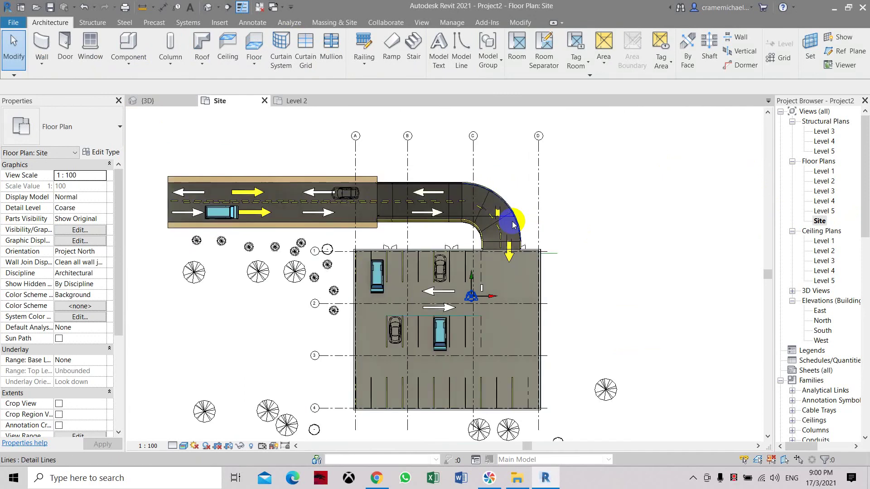
{"action": "scroll", "coordinate": [513, 223], "scroll_direction": "up", "scroll_amount": 1}
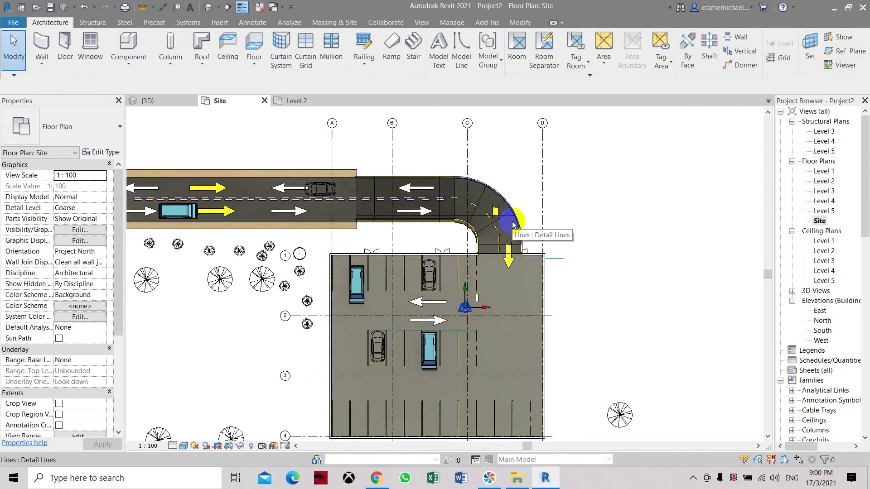